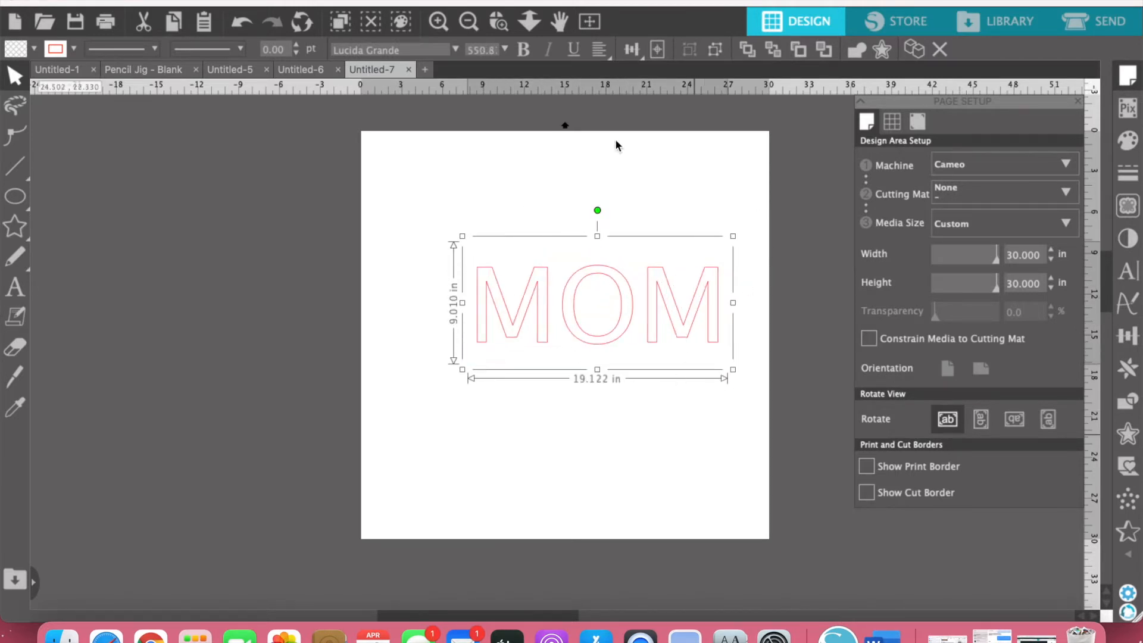
- Change the font of the MOM text to Arial Black
click(1128, 273)
key(super+a)
text(ari)
scroll(939, 297, down, 4)
scroll(939, 297, down, 4)
scroll(937, 292, up, 3)
scroll(930, 284, up, 1)
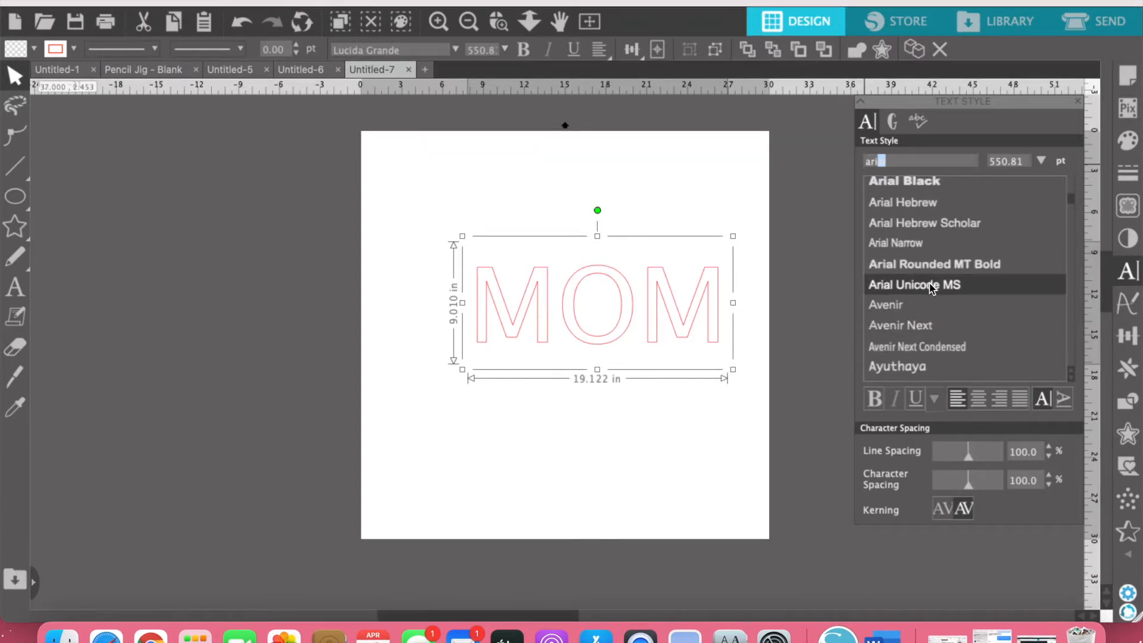
scroll(931, 284, up, 3)
scroll(930, 283, down, 2)
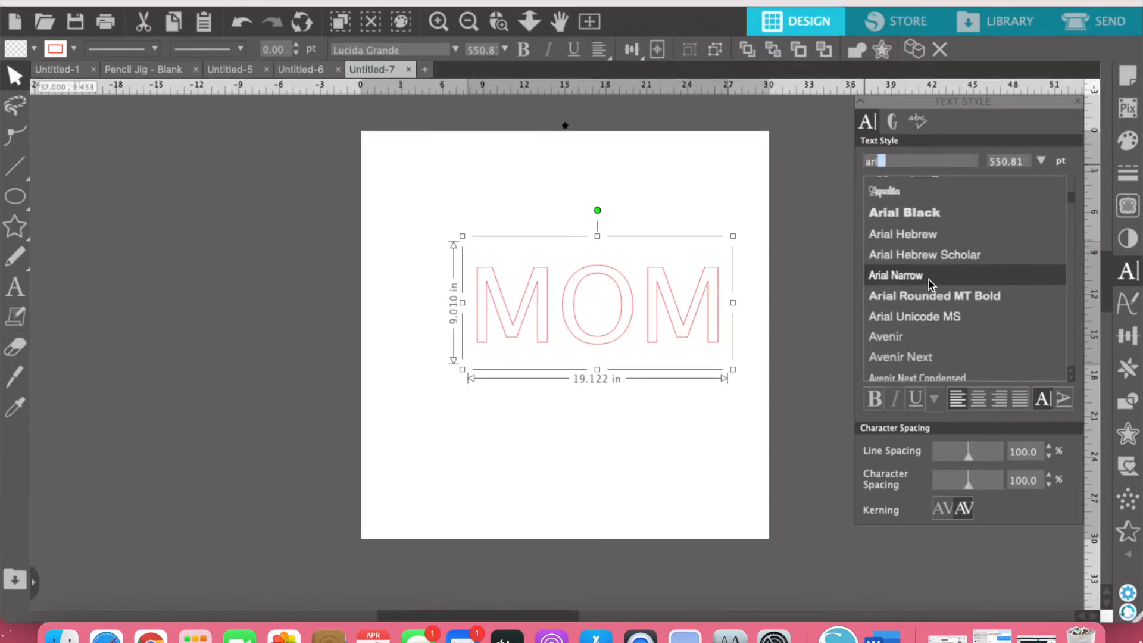
scroll(929, 280, up, 1)
click(922, 230)
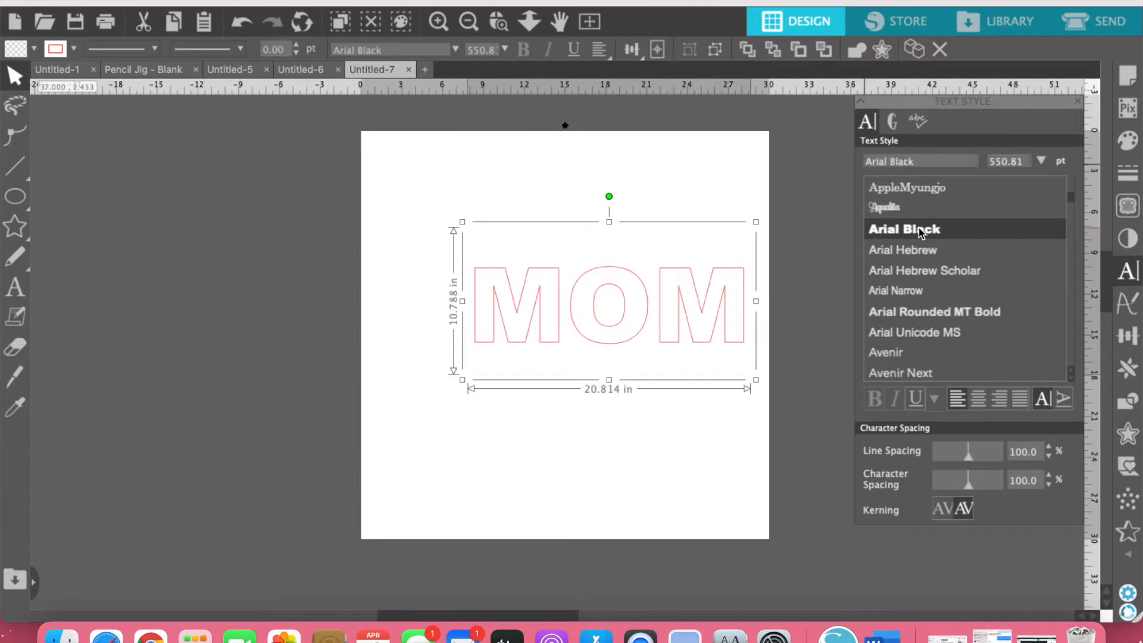
- Look through the list of available fonts beyond Arial Black for other lettering options
scroll(973, 291, down, 4)
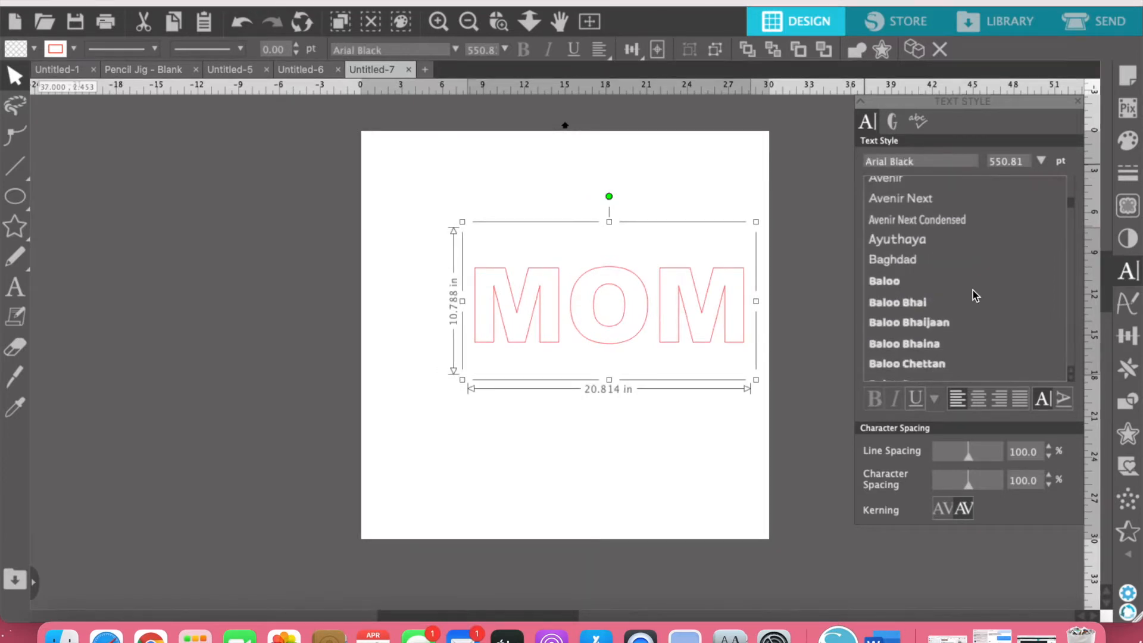
scroll(953, 280, down, 2)
scroll(924, 284, down, 4)
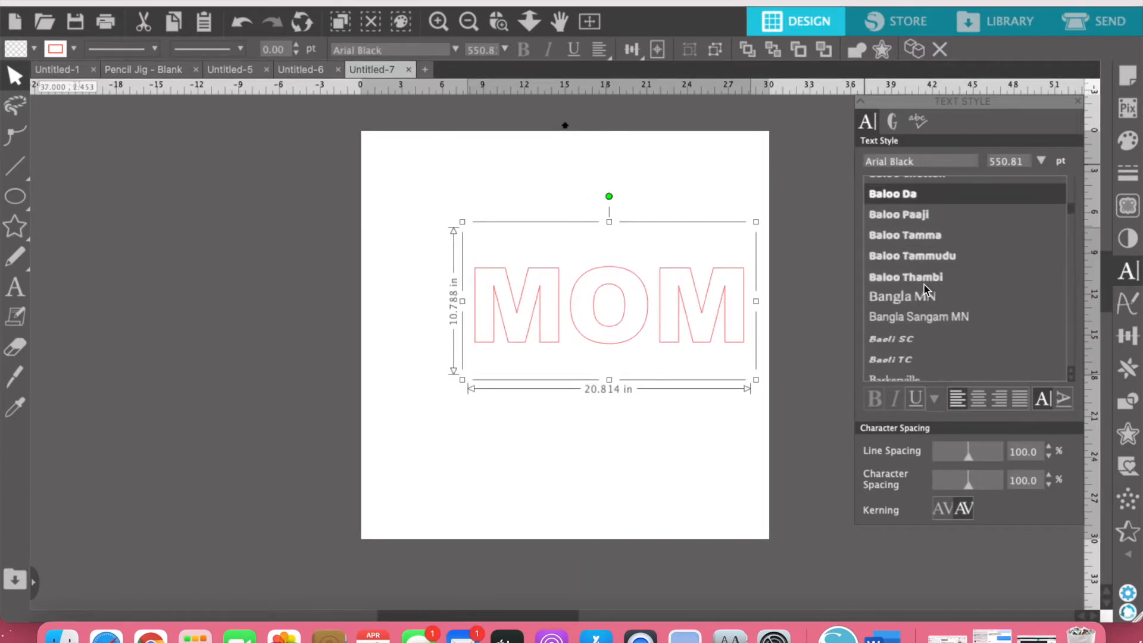
scroll(925, 285, down, 3)
scroll(924, 285, down, 2)
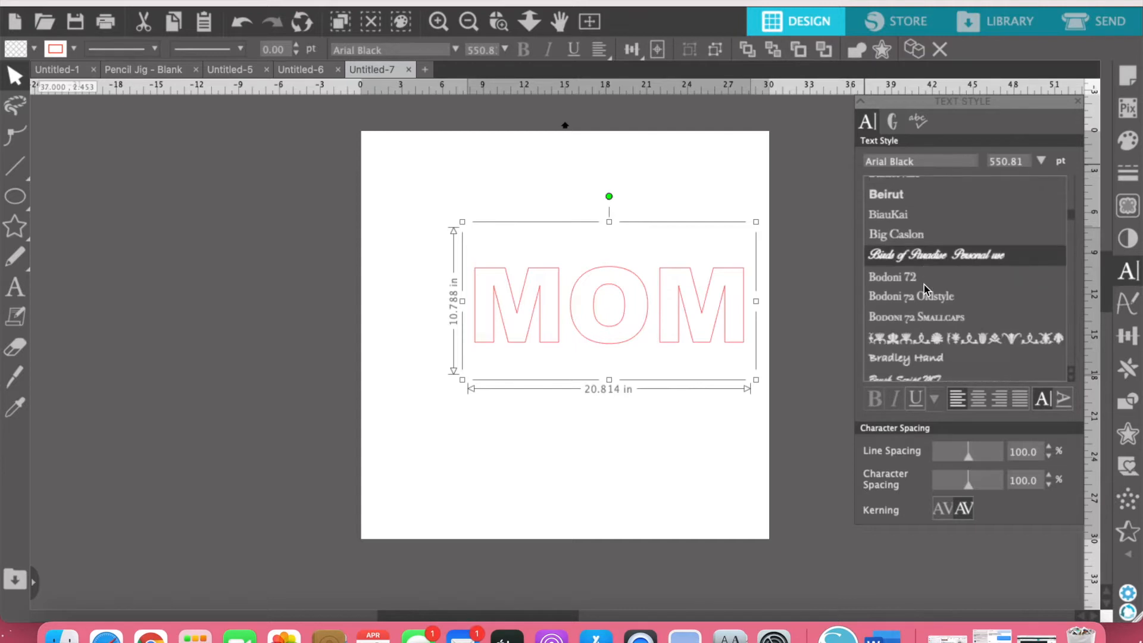
scroll(925, 285, down, 5)
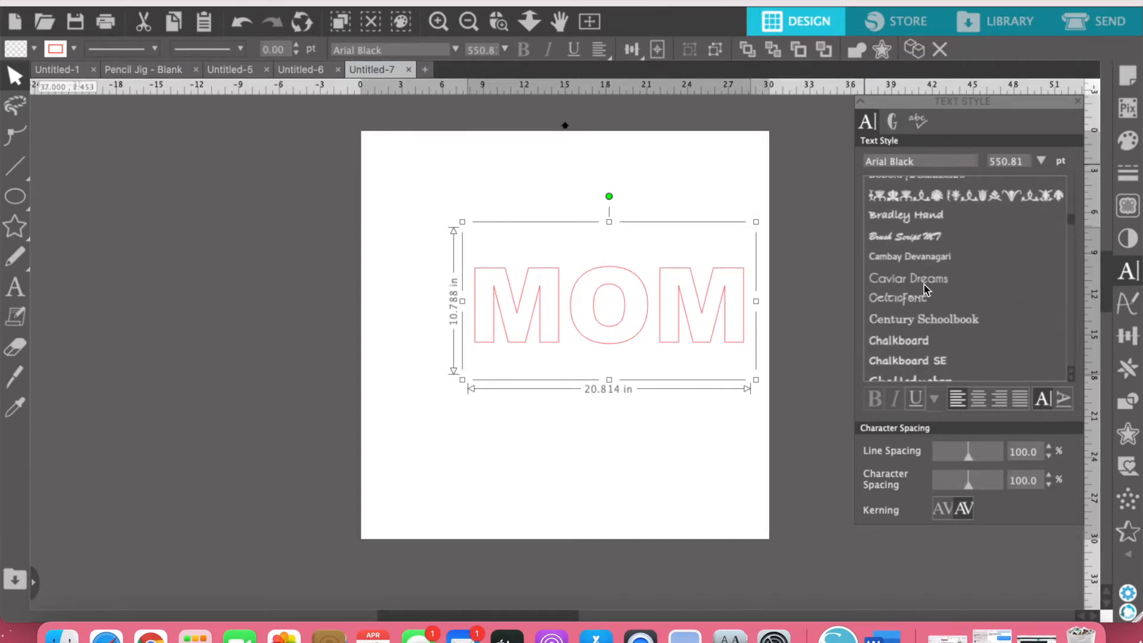
scroll(924, 285, down, 5)
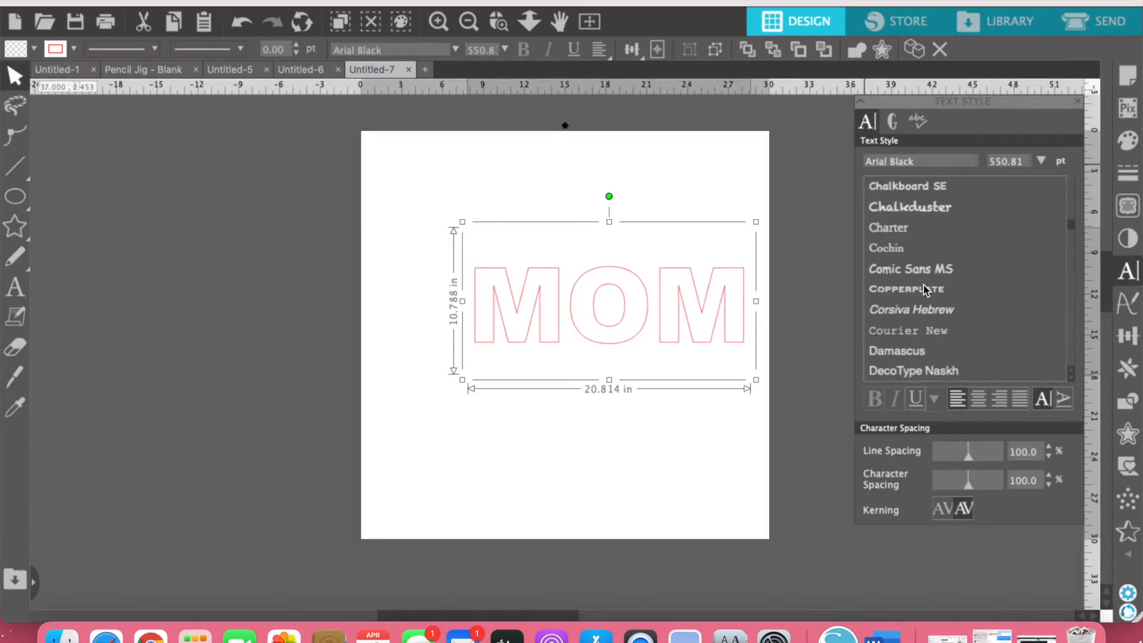
scroll(923, 285, down, 6)
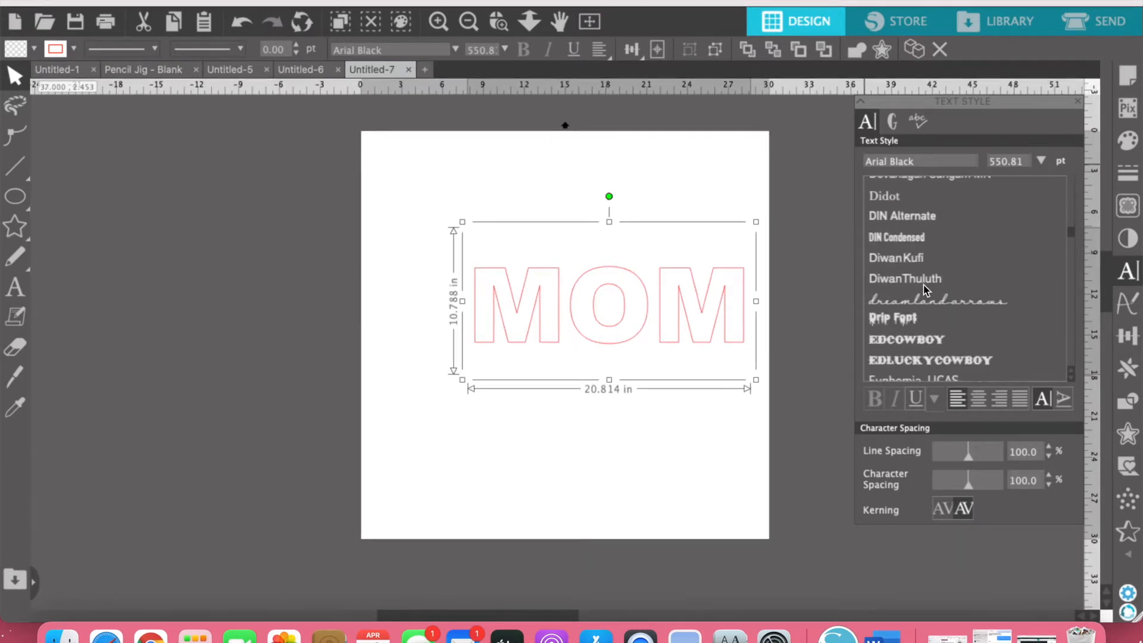
scroll(924, 284, down, 6)
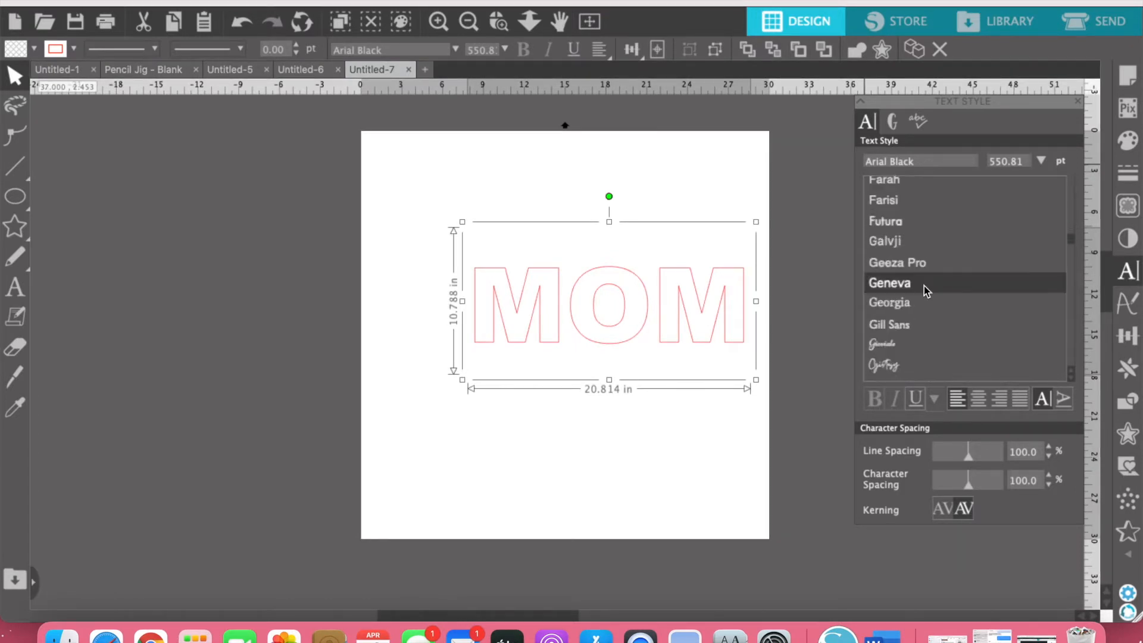
scroll(924, 286, down, 3)
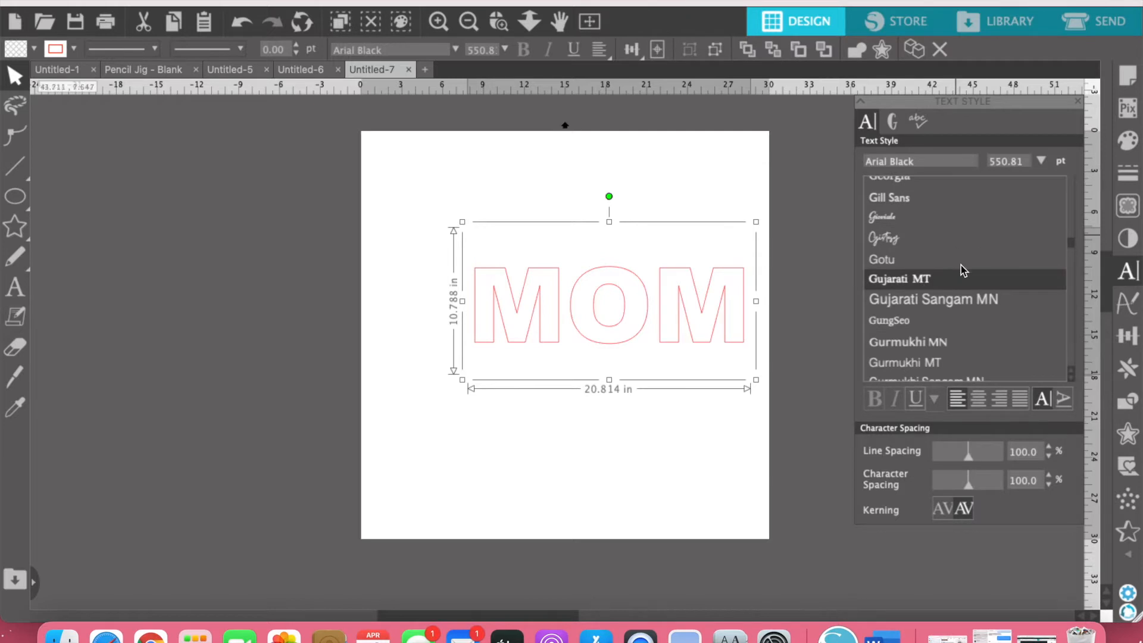
- Move the MOM text up and to the left on the page
click(658, 309)
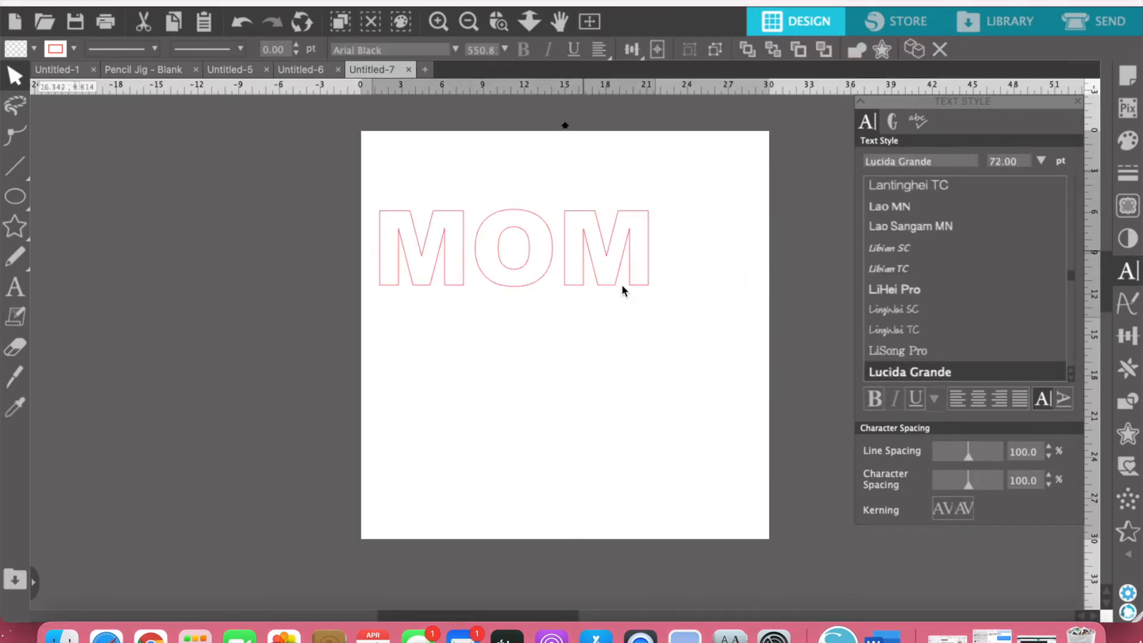
click(622, 285)
drag(619, 263, 635, 270)
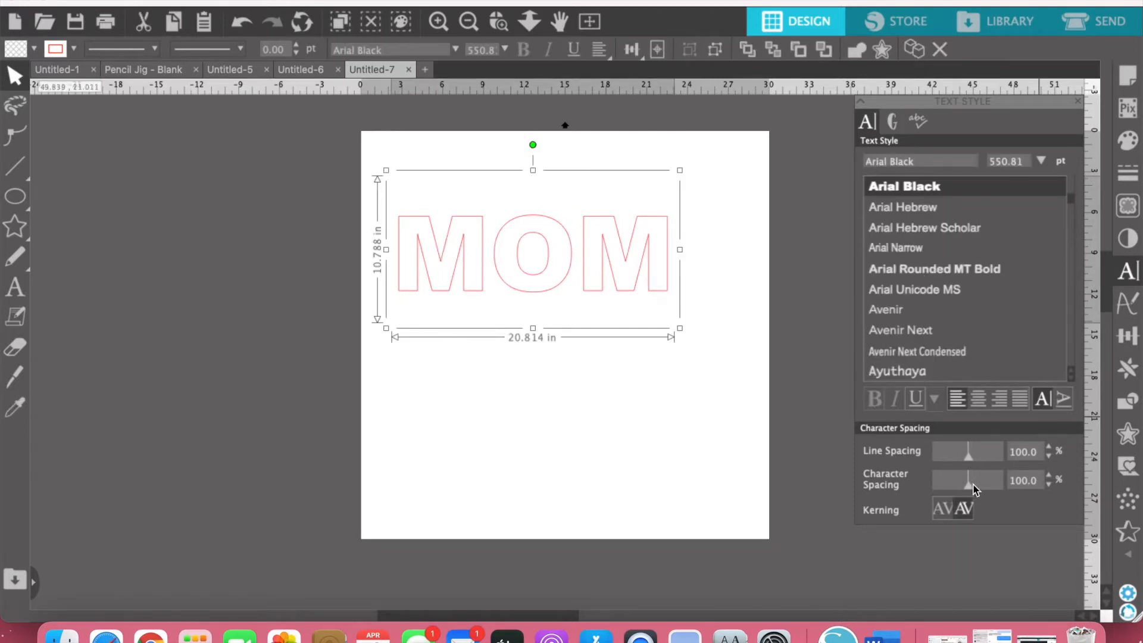
- Reduce the character spacing of the MOM text to 85% so that the neighbouring letters overlap
drag(970, 486, 964, 487)
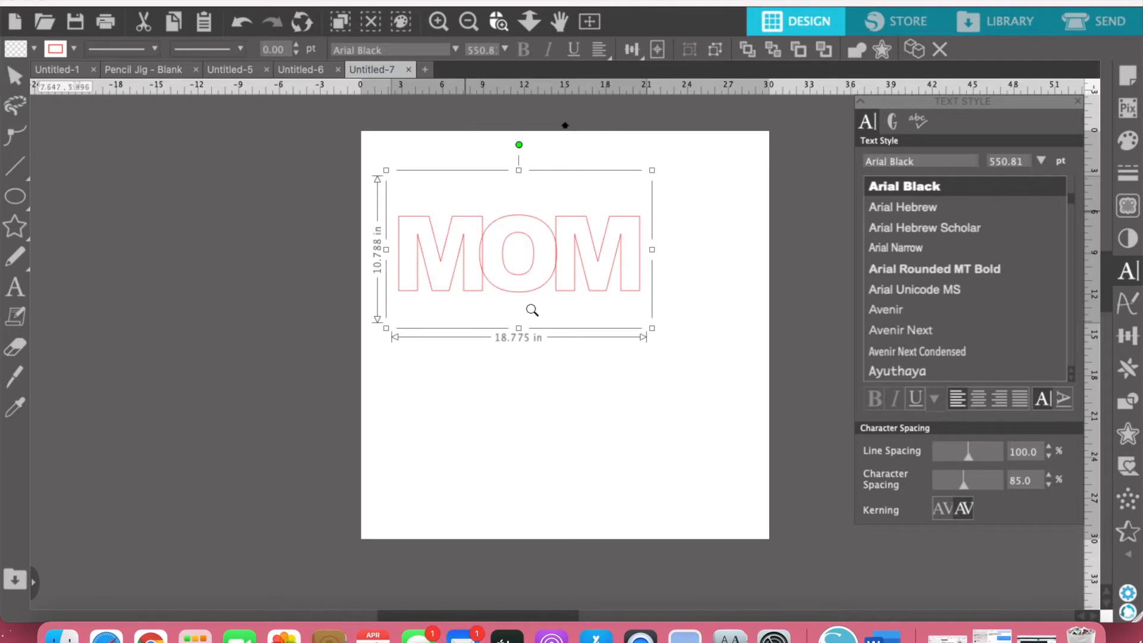
scroll(541, 304, up, 5)
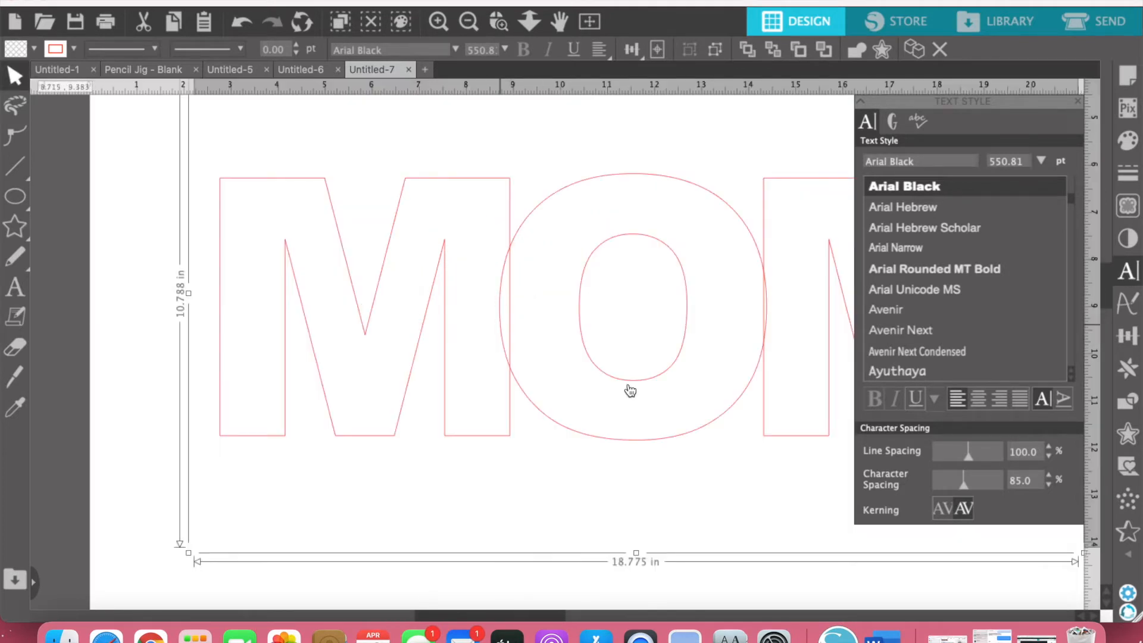
click(1049, 477)
click(1050, 476)
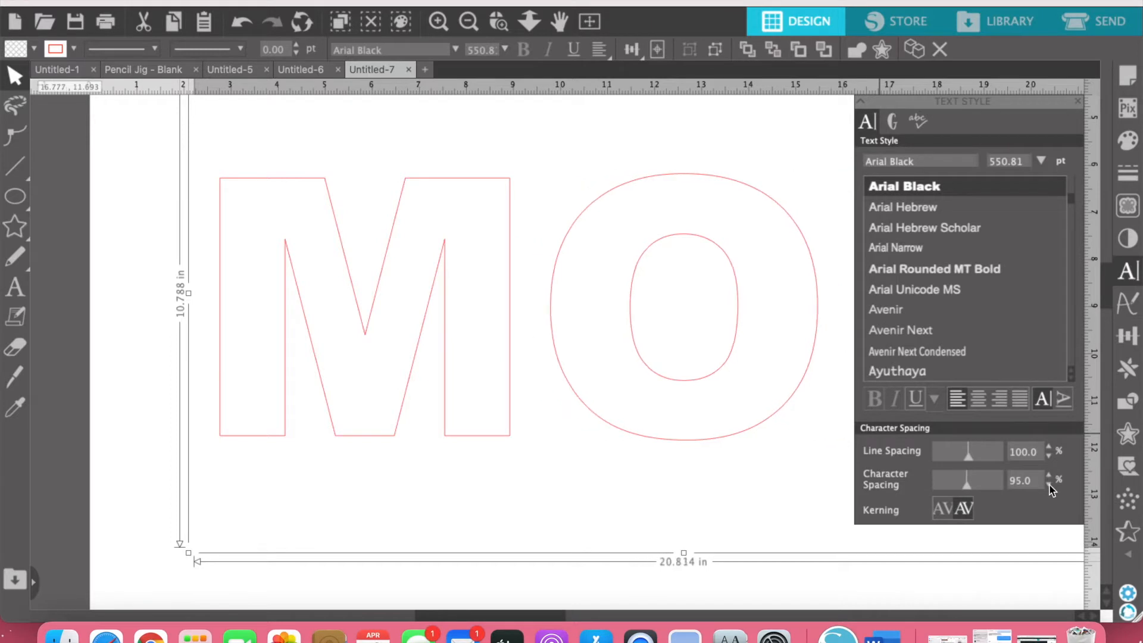
click(1050, 485)
click(1050, 485)
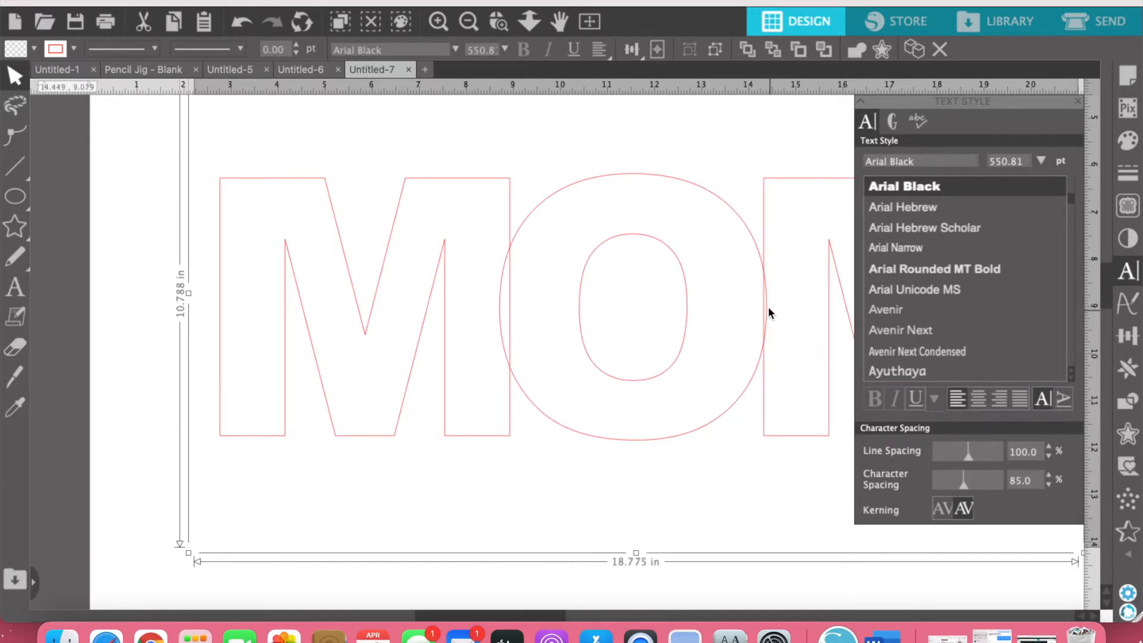
- Ungroup the MOM text into separate letter shapes and clear the selection
right_click(524, 305)
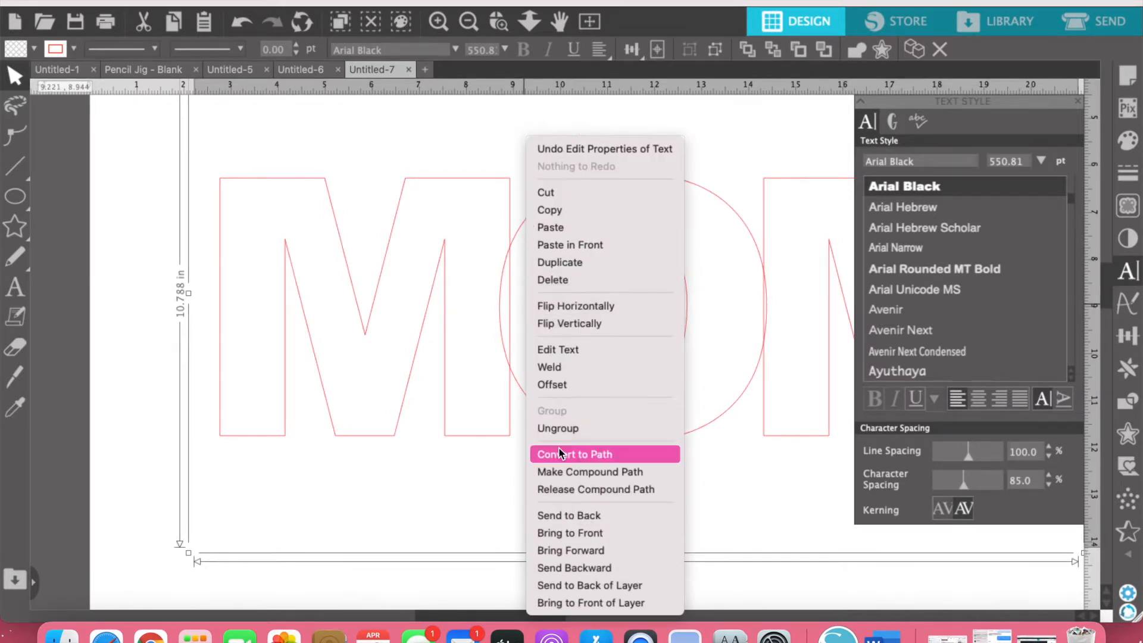
click(554, 426)
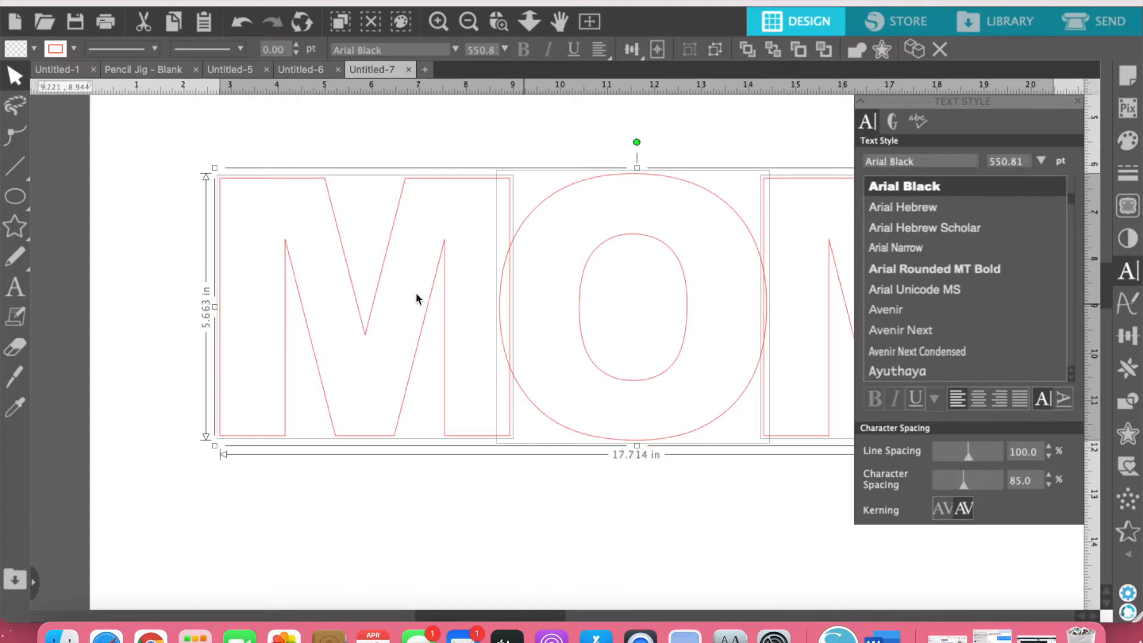
click(732, 402)
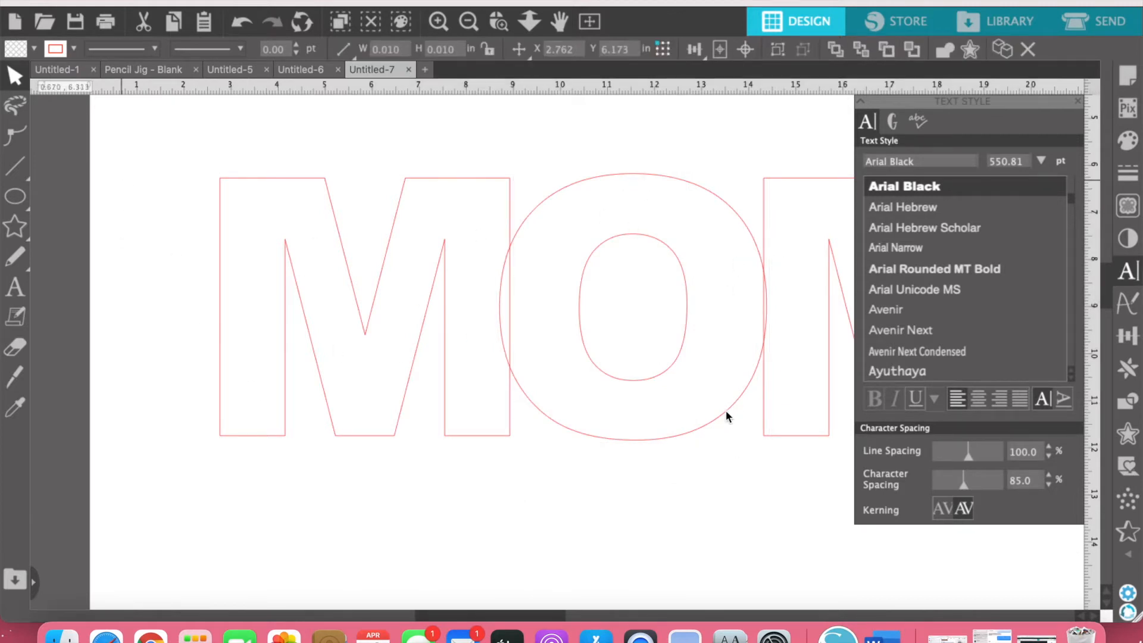
- Nudge the O and the last M together to the right, to X 8.873 in, for a smaller overlap with the first M
click(738, 416)
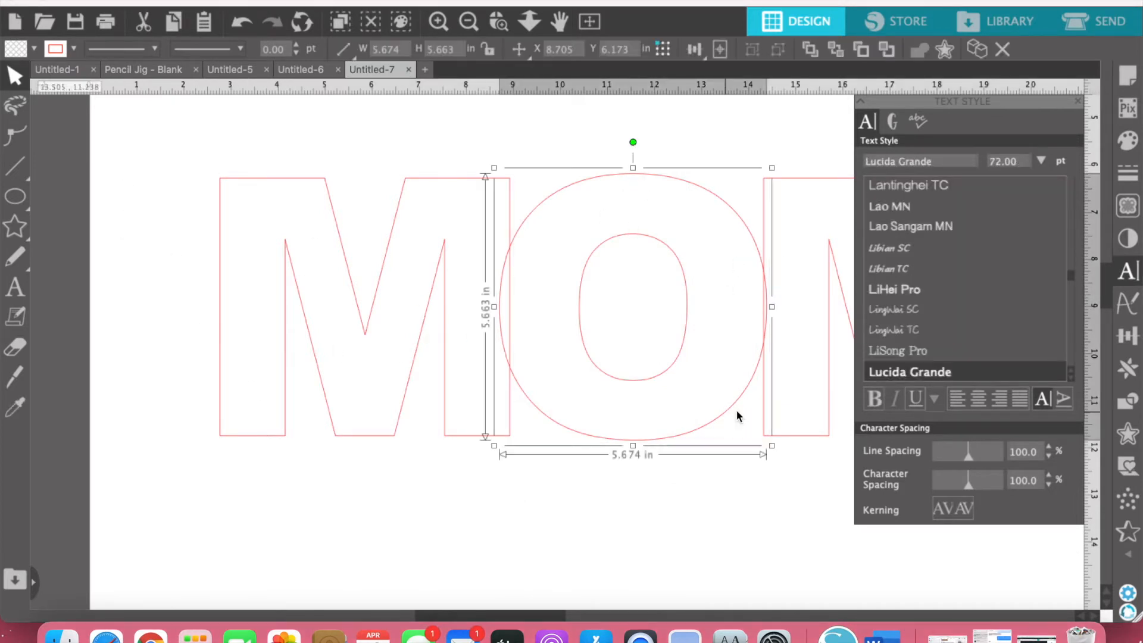
shift+click(774, 433)
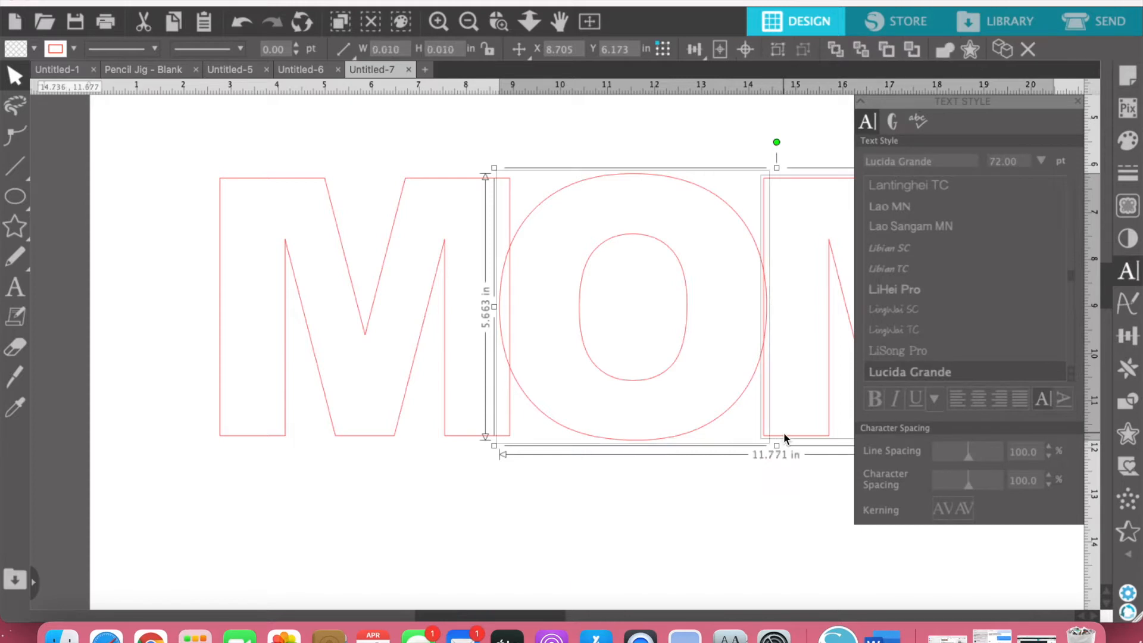
key(Right)
key(Right)
key(Right)
key(Right)
key(Right)
key(Right)
key(Right)
key(Right)
key(Right)
key(Right)
key(Right)
key(Right)
key(Right)
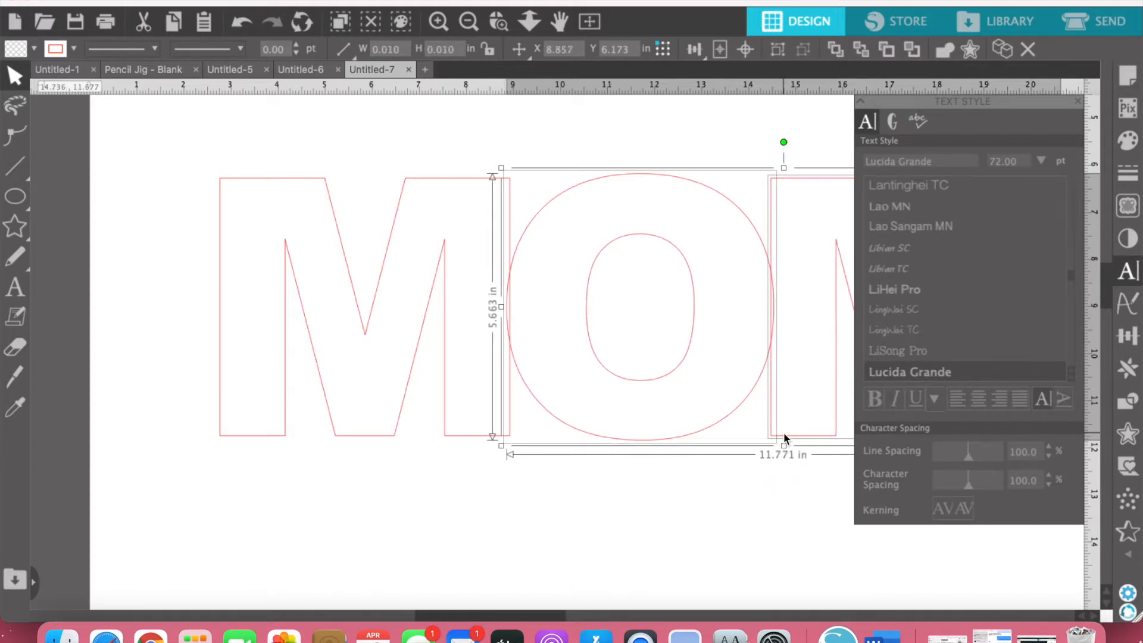
key(Right)
key(Right)
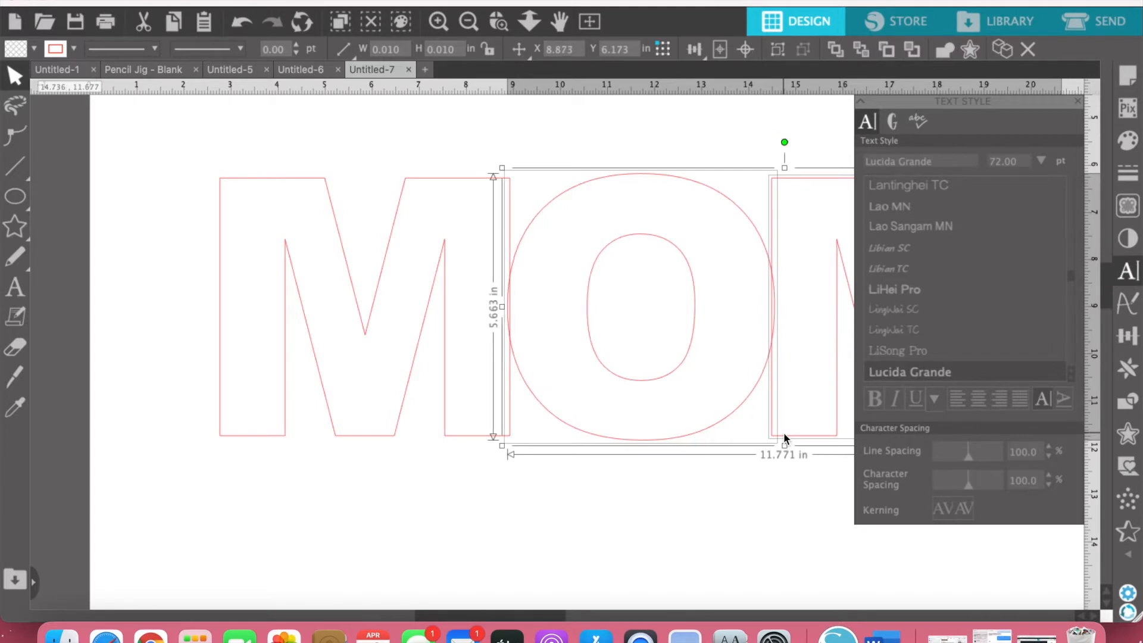
- Space all three letters evenly in the horizontal direction and weld them into one shape
shift+click(455, 183)
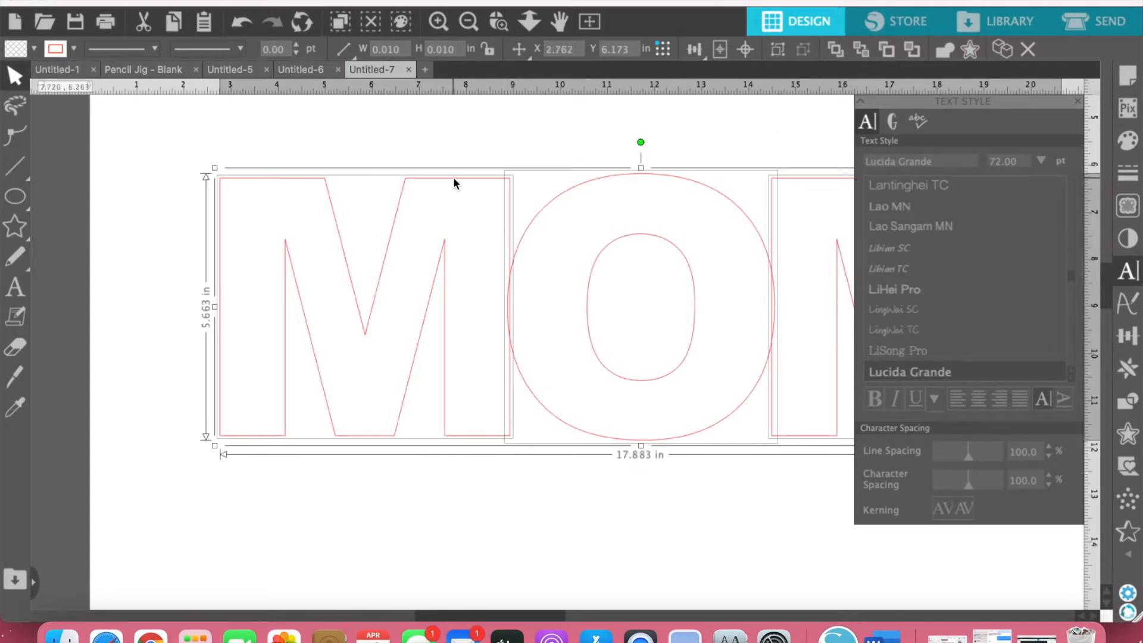
click(698, 52)
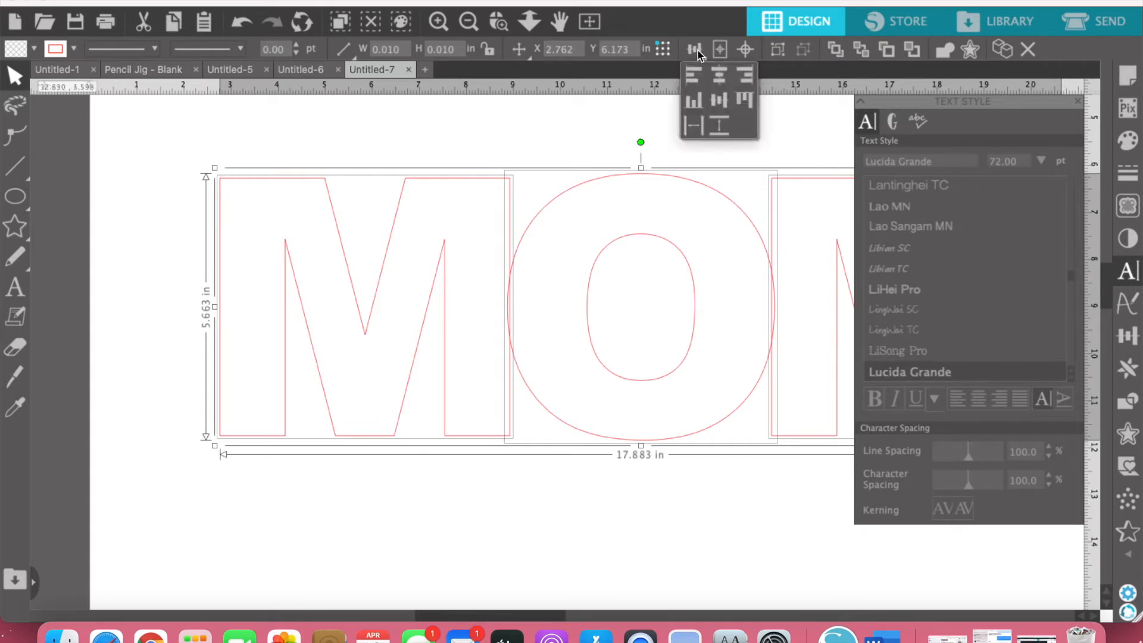
click(694, 125)
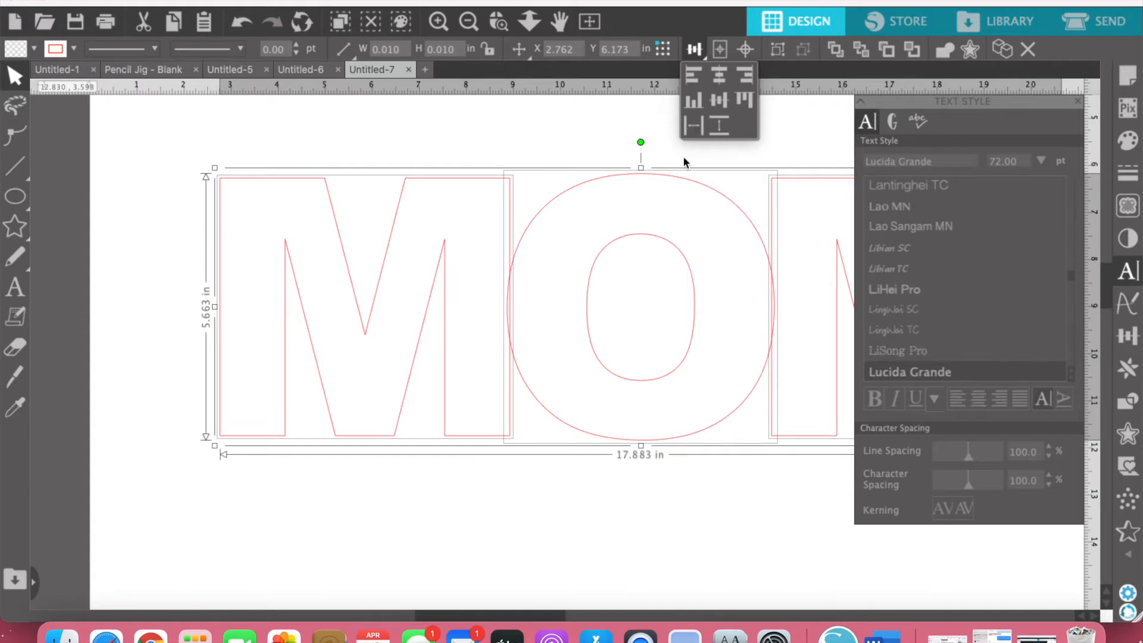
click(678, 494)
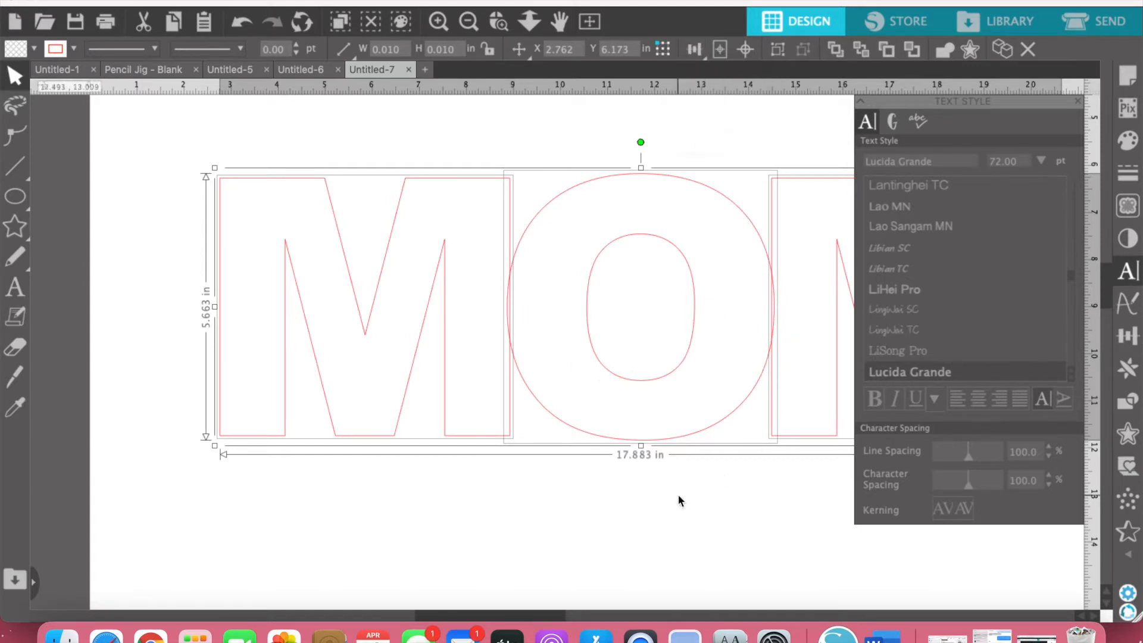
click(945, 52)
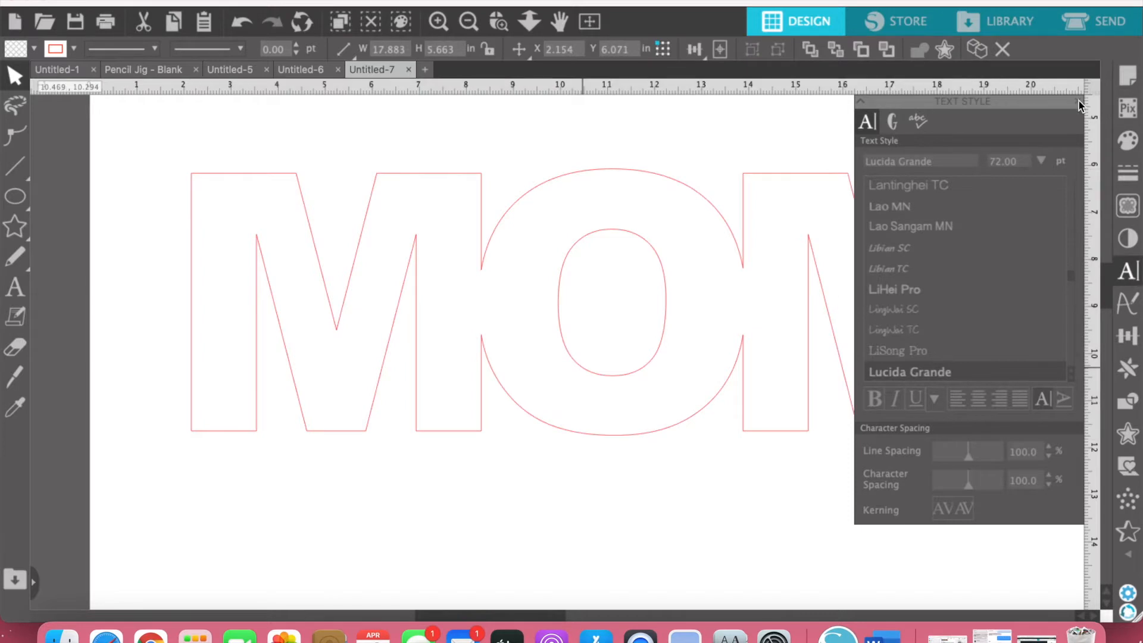
- Fill the welded MOM shape with a medium lavender colour and deselect it
click(1128, 142)
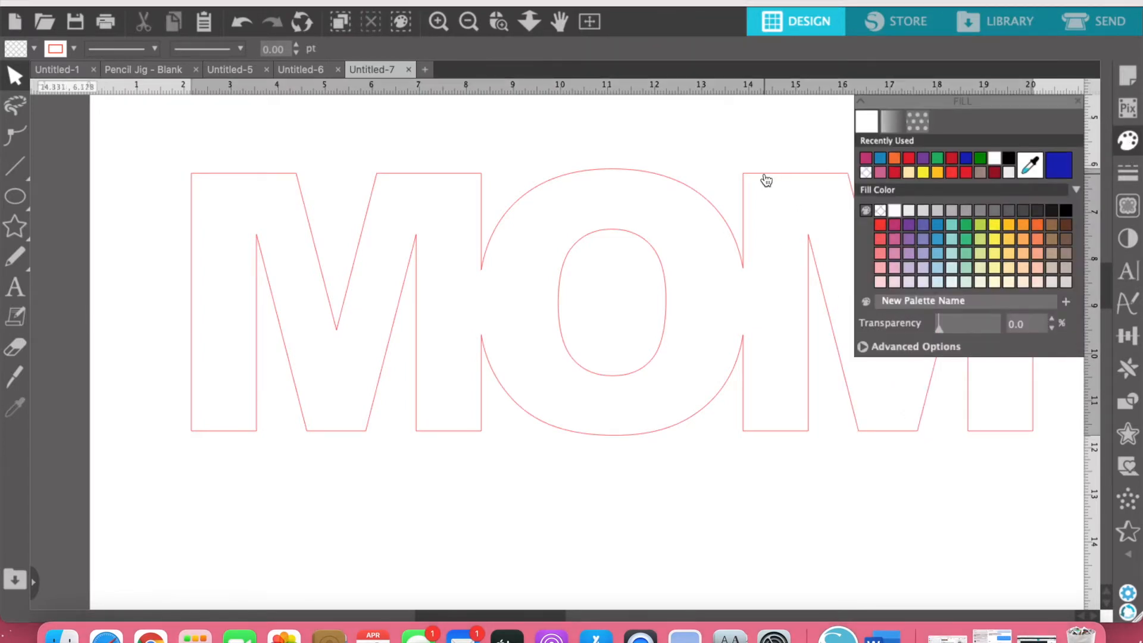
click(764, 177)
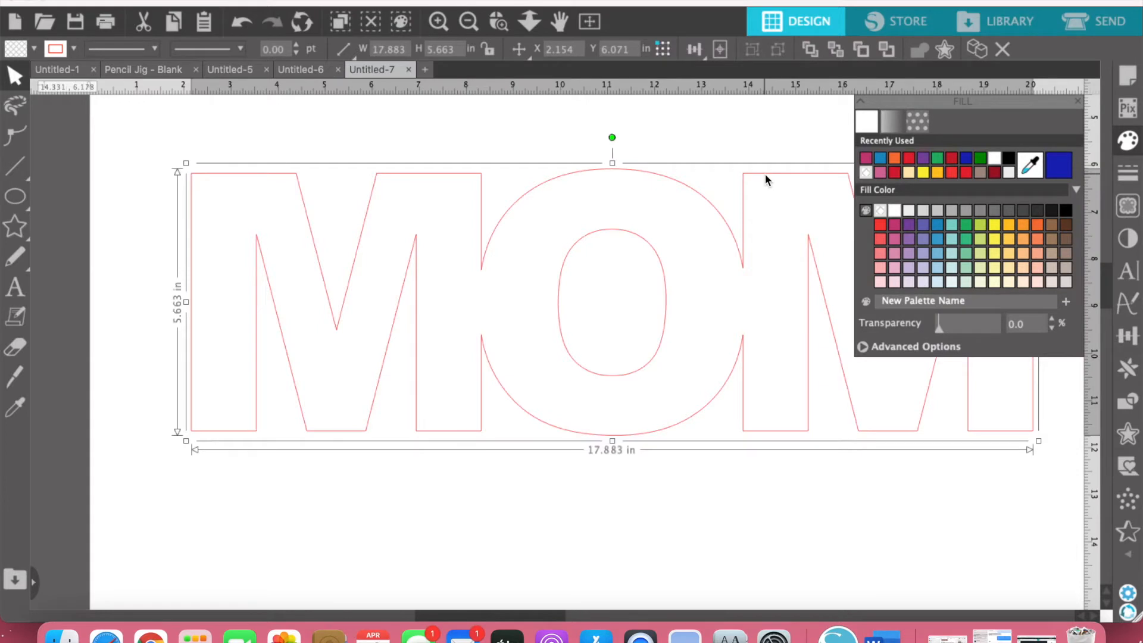
click(909, 225)
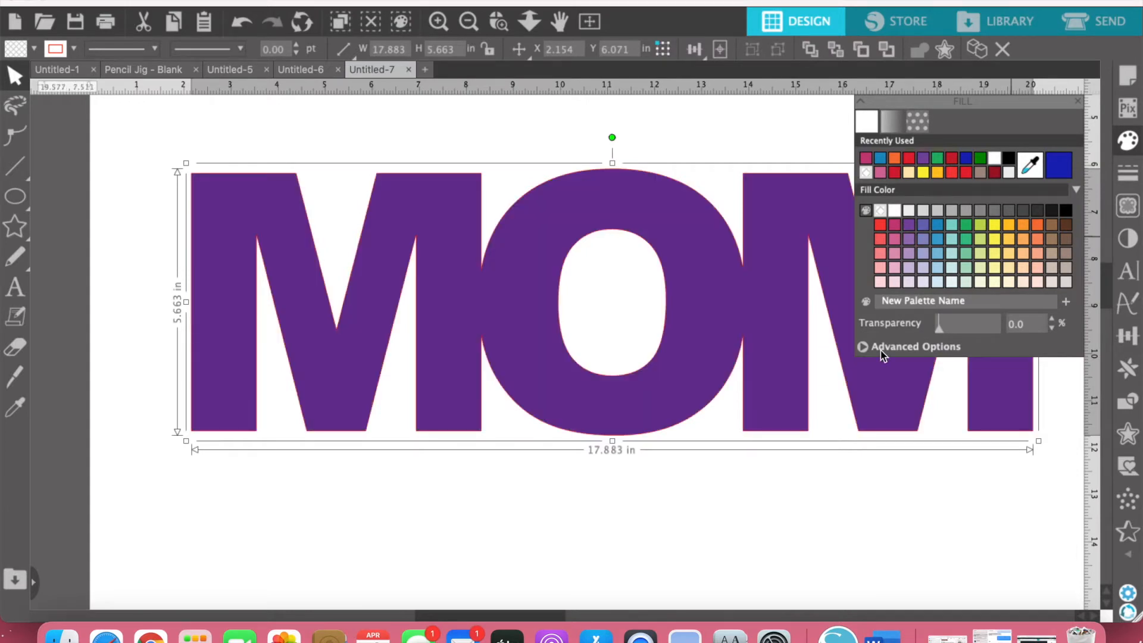
click(922, 268)
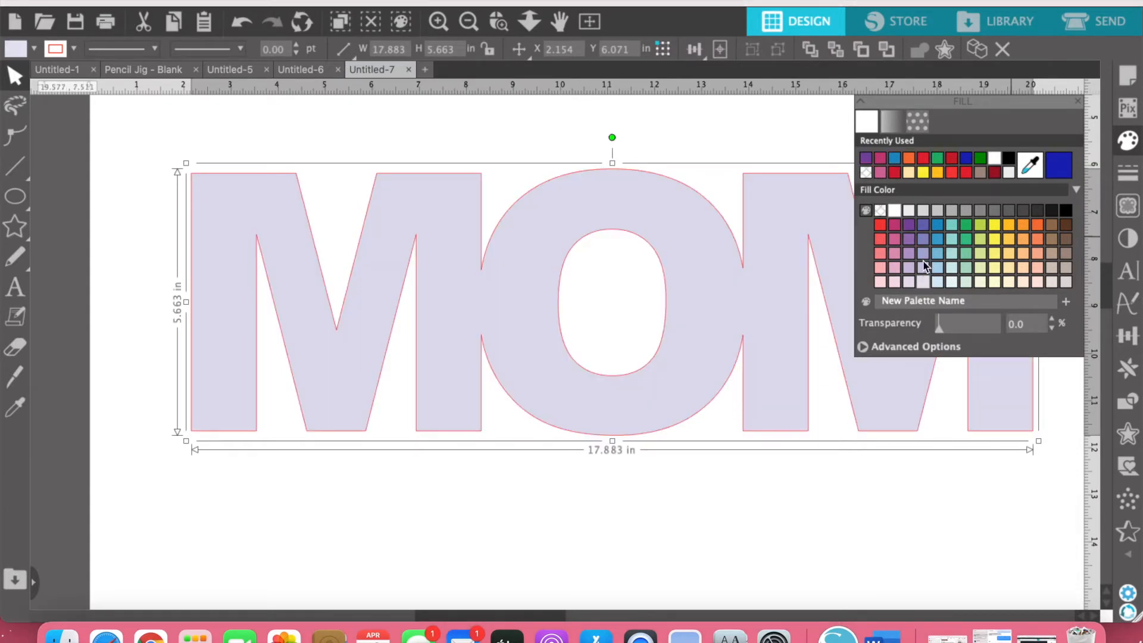
click(923, 256)
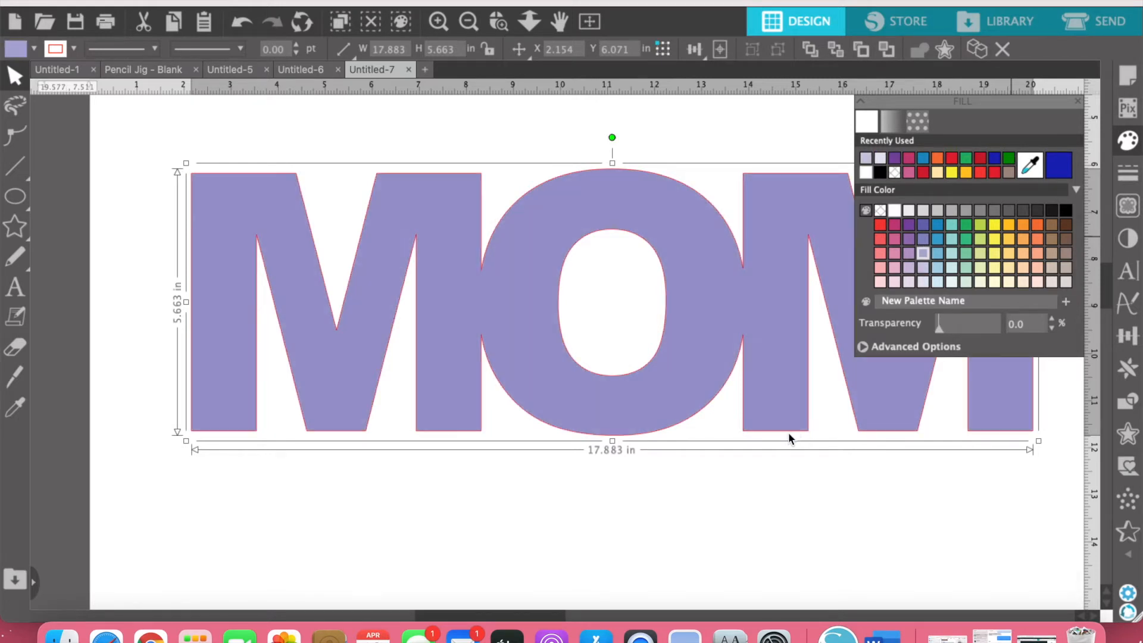
key(Escape)
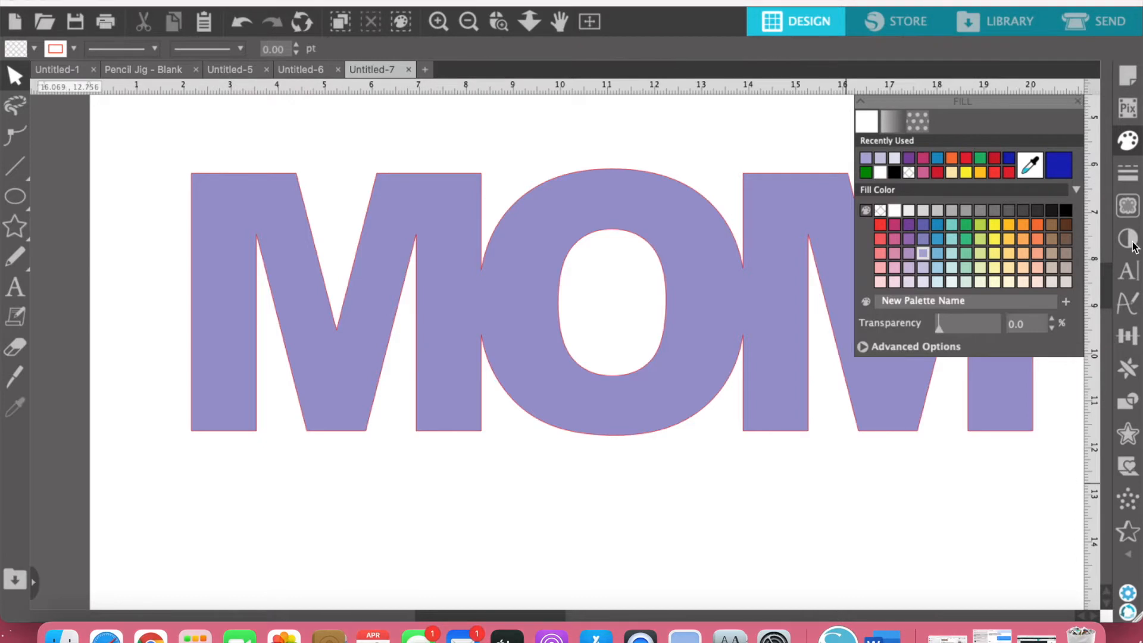
- Create an outward offset preview around the welded MOM shape and raise the offset distance to 0.280 in
click(1077, 101)
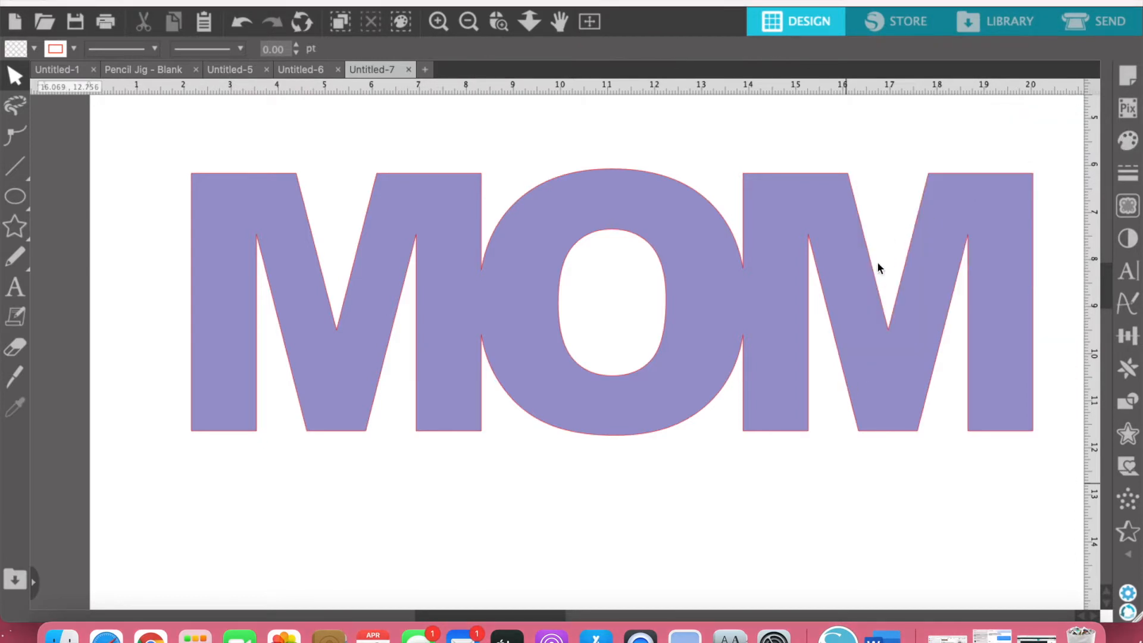
click(808, 257)
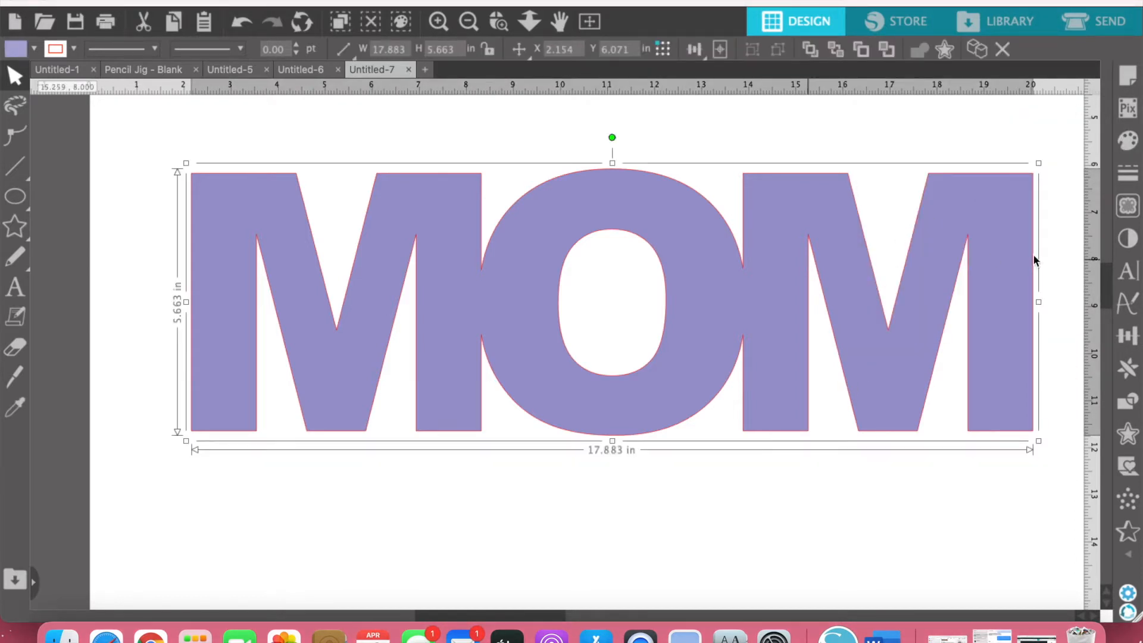
click(1128, 435)
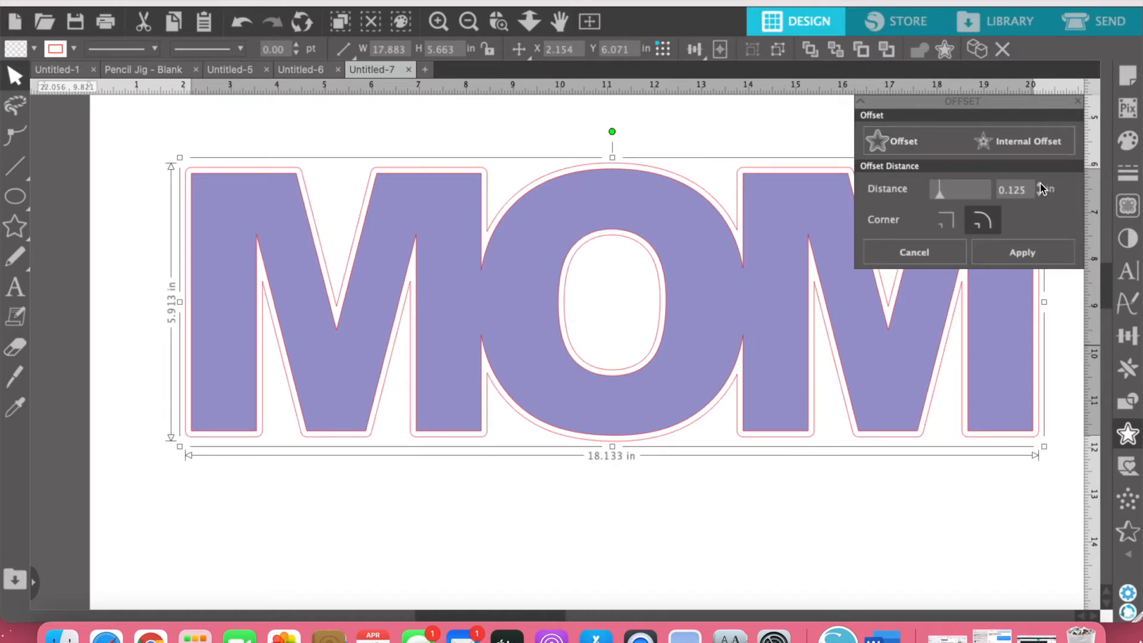
click(1041, 186)
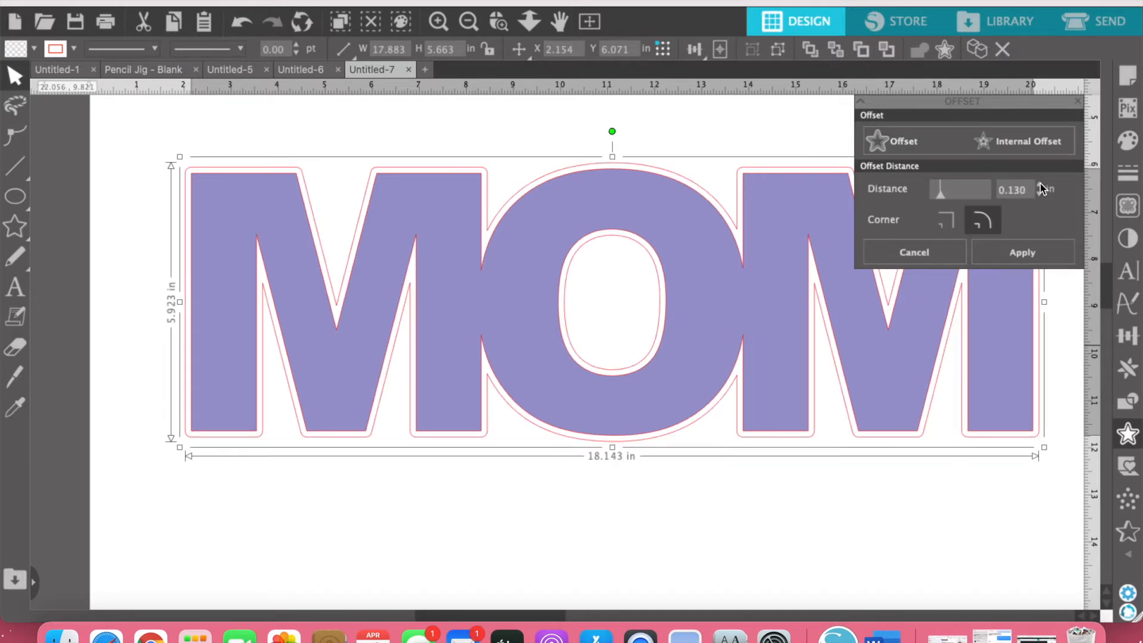
click(1038, 187)
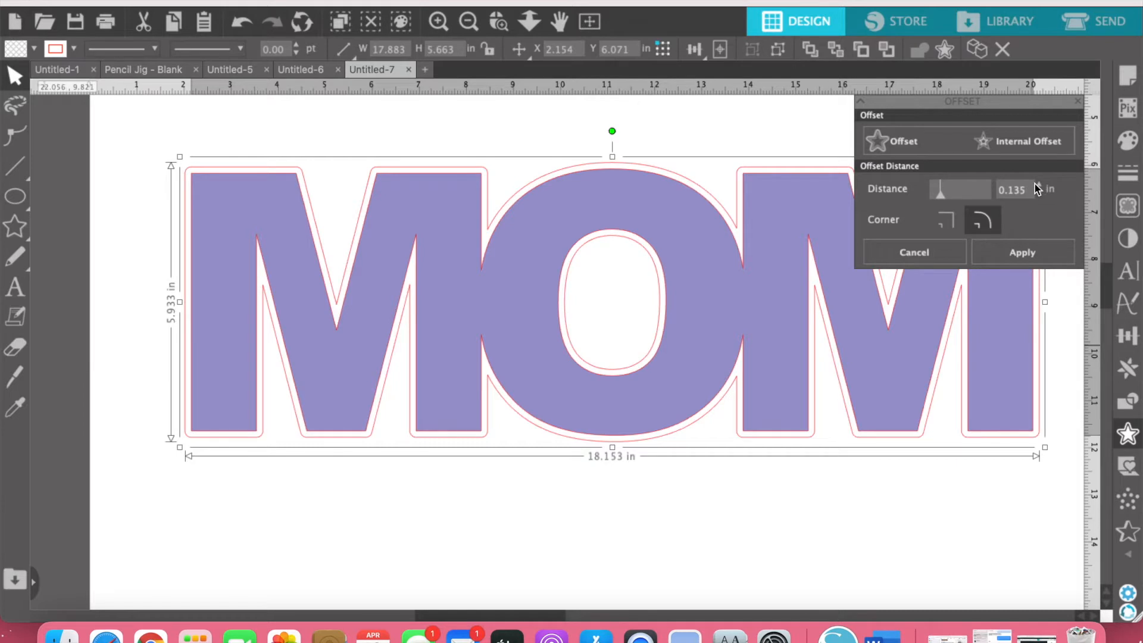
click(1037, 187)
click(1040, 186)
click(1039, 187)
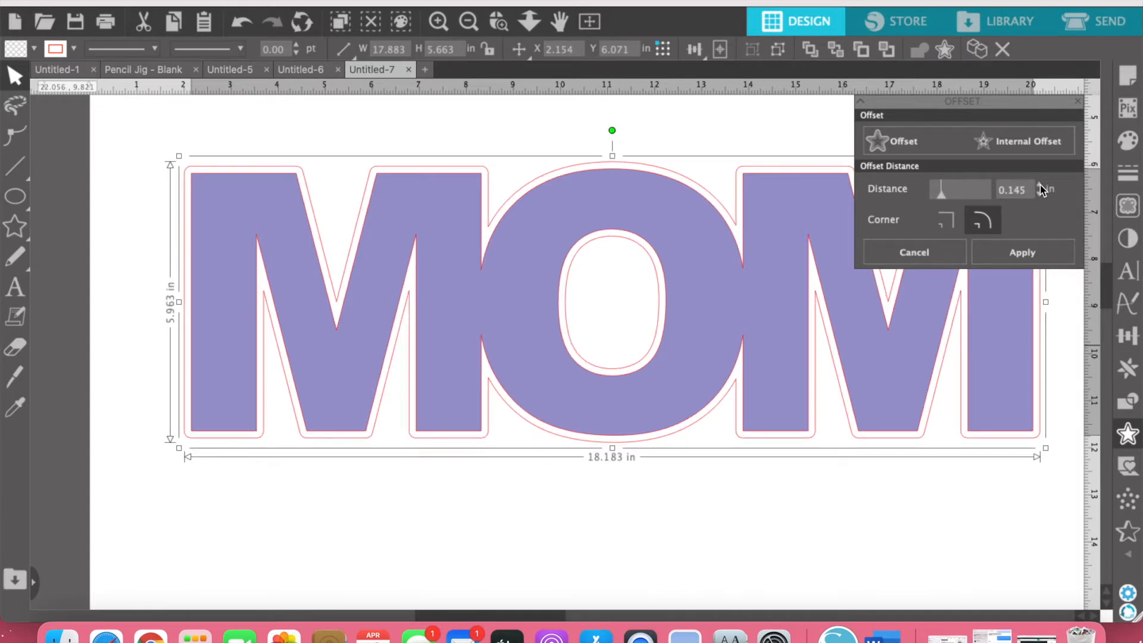
click(1039, 187)
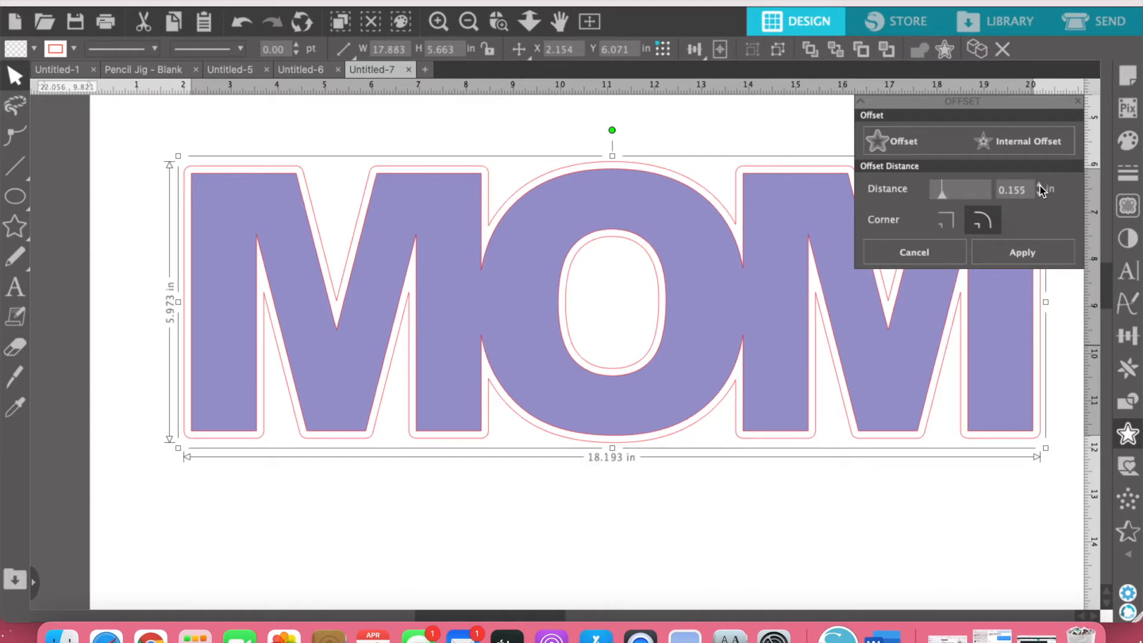
click(1040, 186)
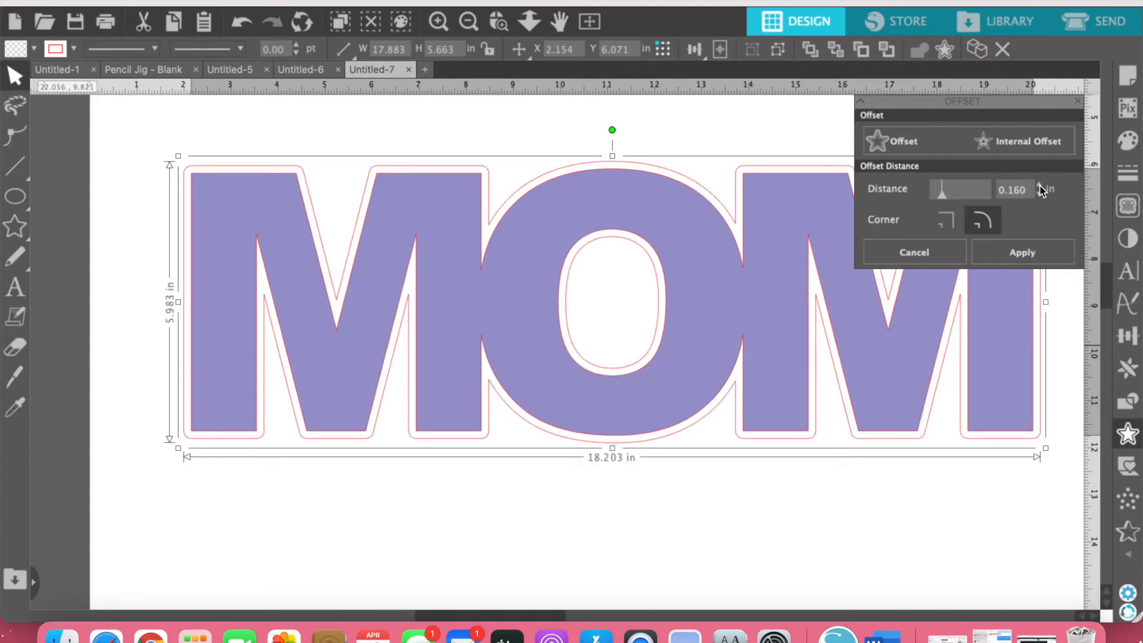
click(1039, 187)
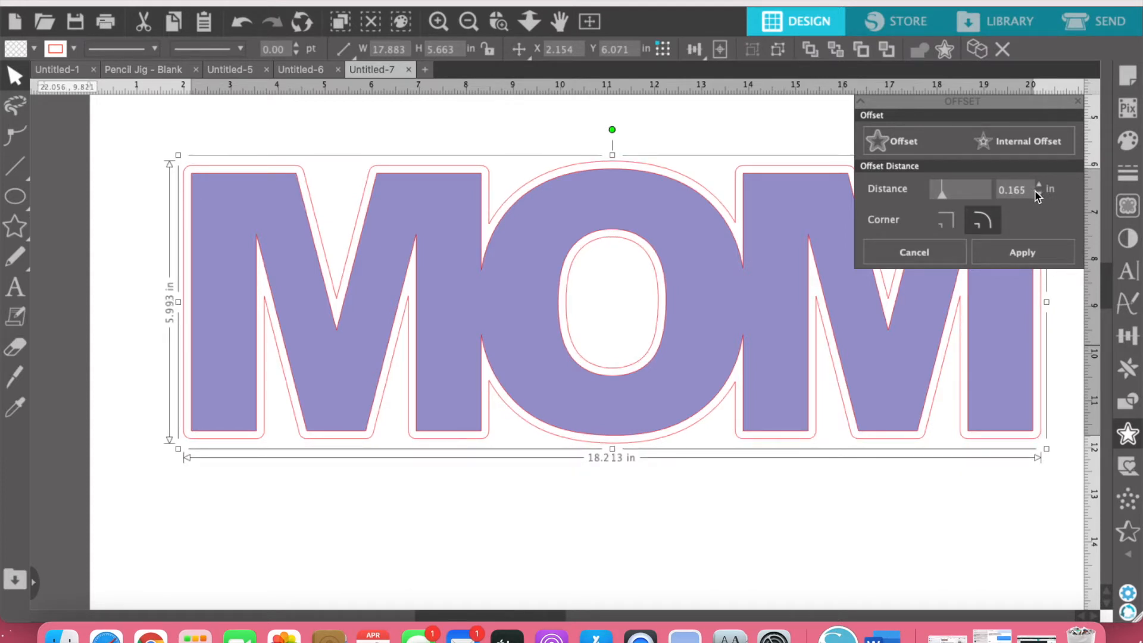
click(1039, 186)
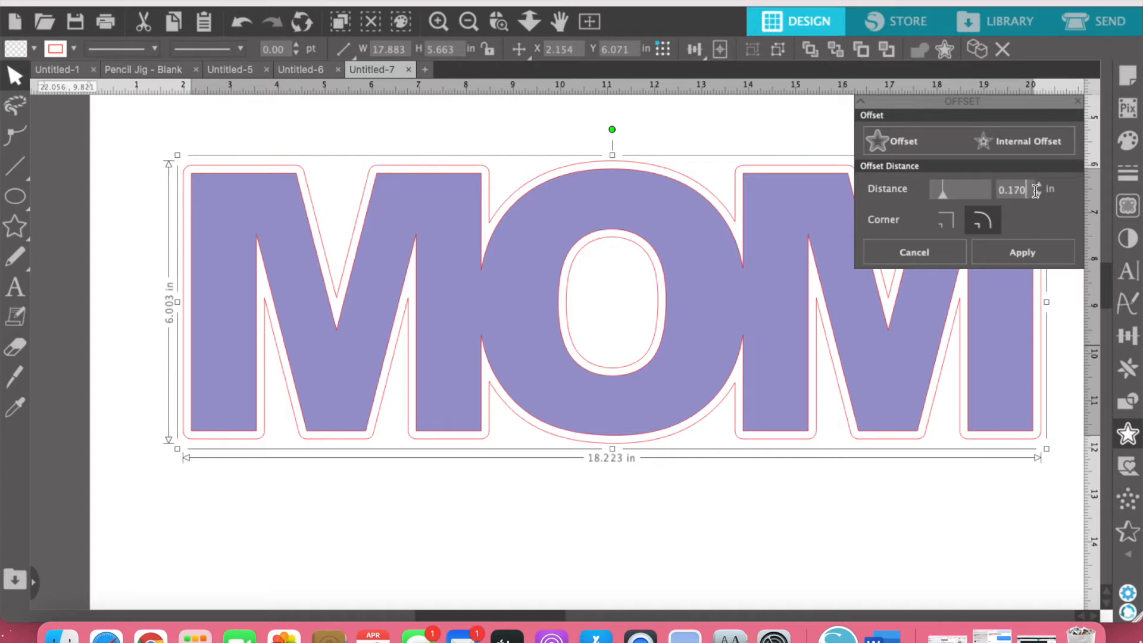
click(1039, 185)
click(1039, 187)
click(1041, 187)
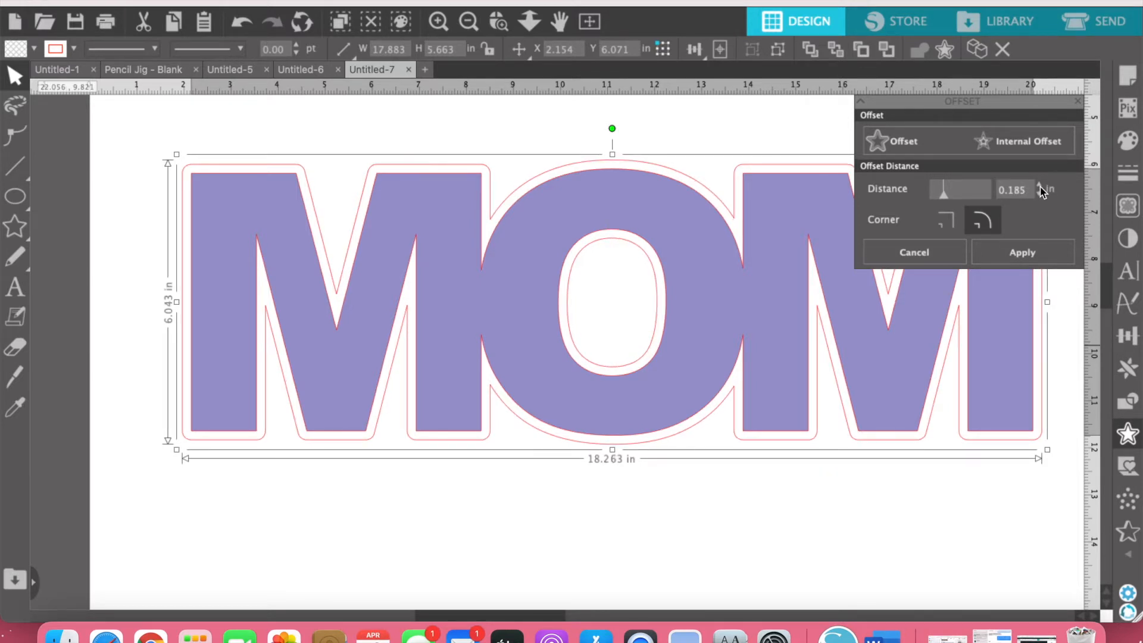
click(1041, 187)
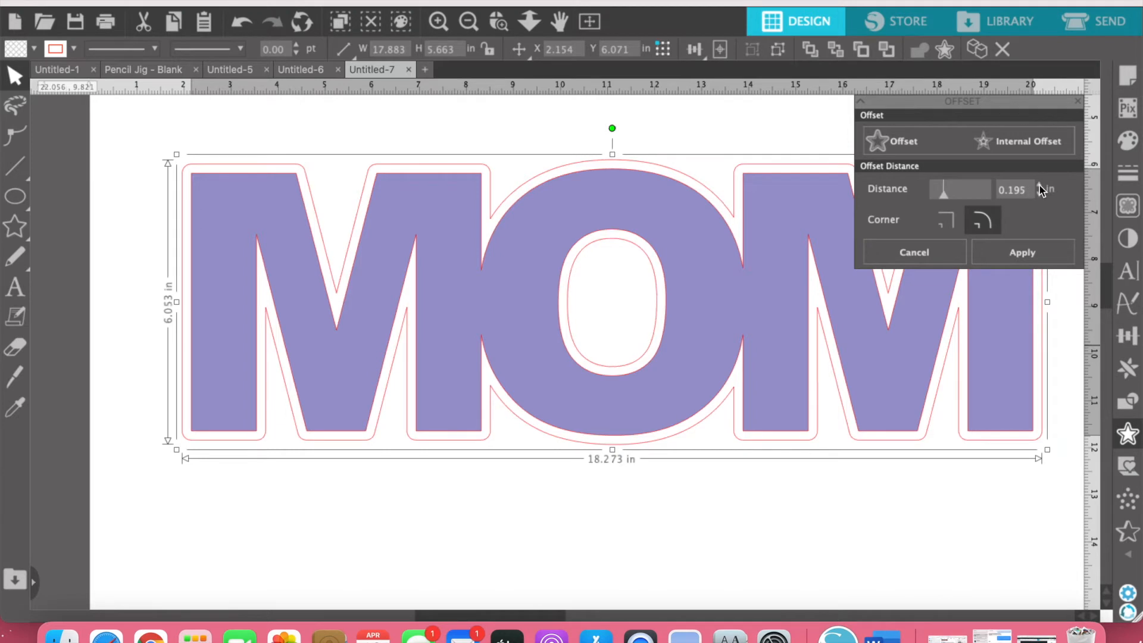
click(1040, 187)
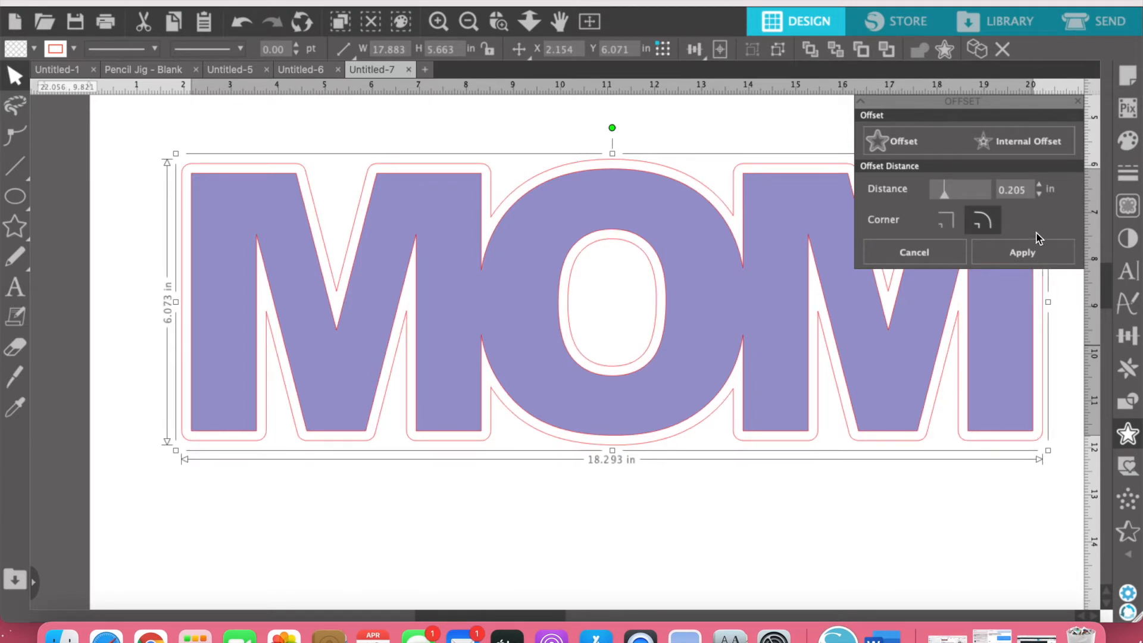
scroll(1023, 191, up, 1)
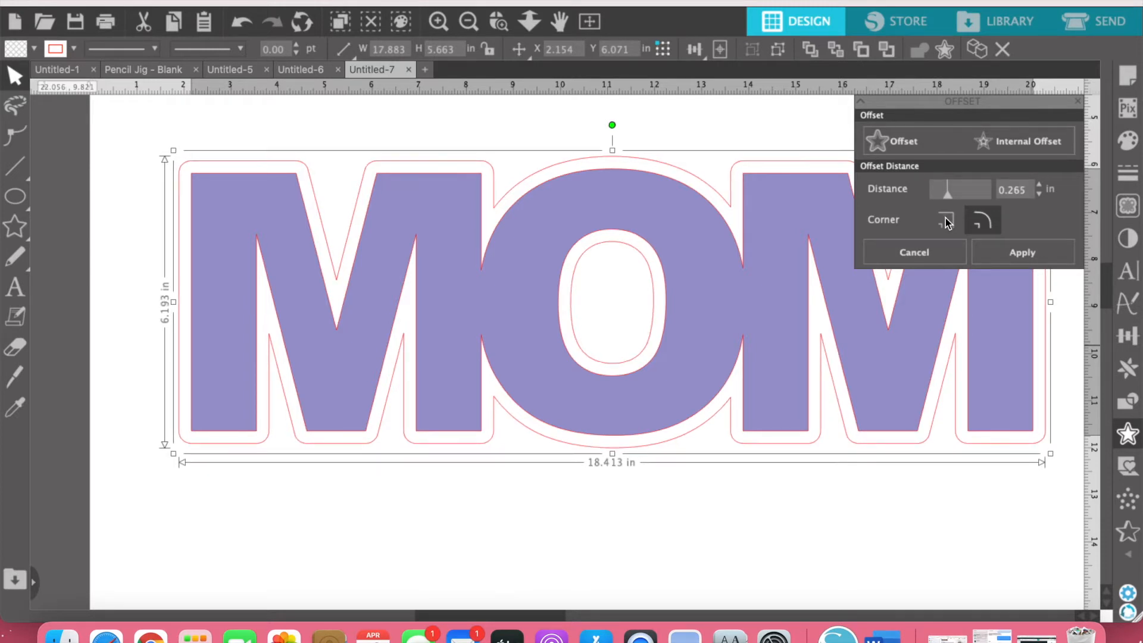
key(Return)
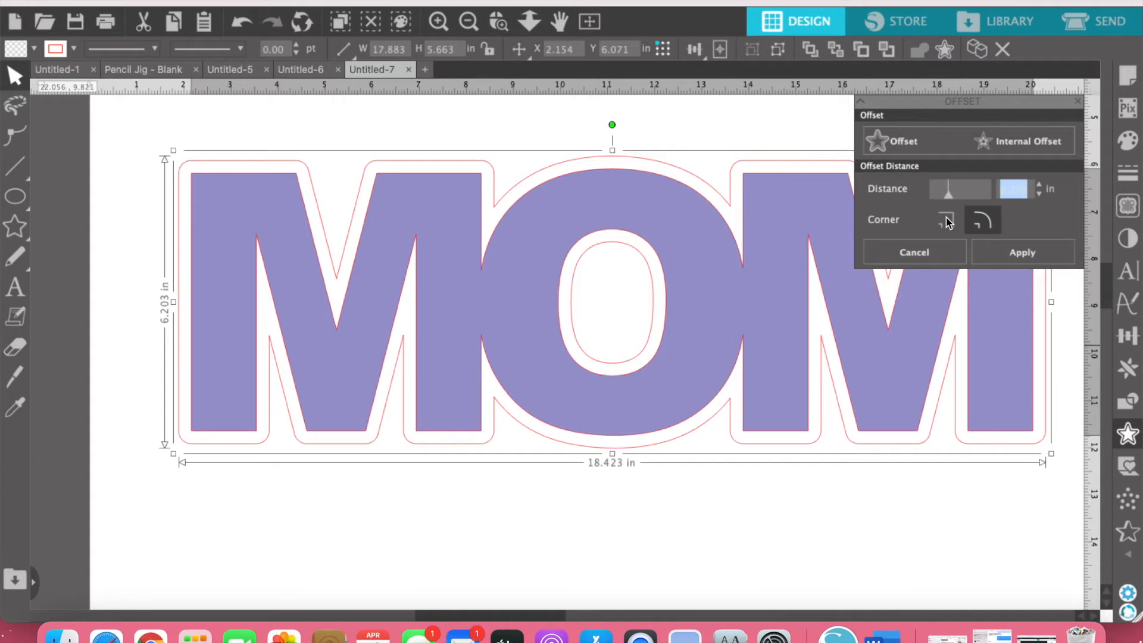
- Switch the MOM offset to sharp, square corners and apply it
click(947, 221)
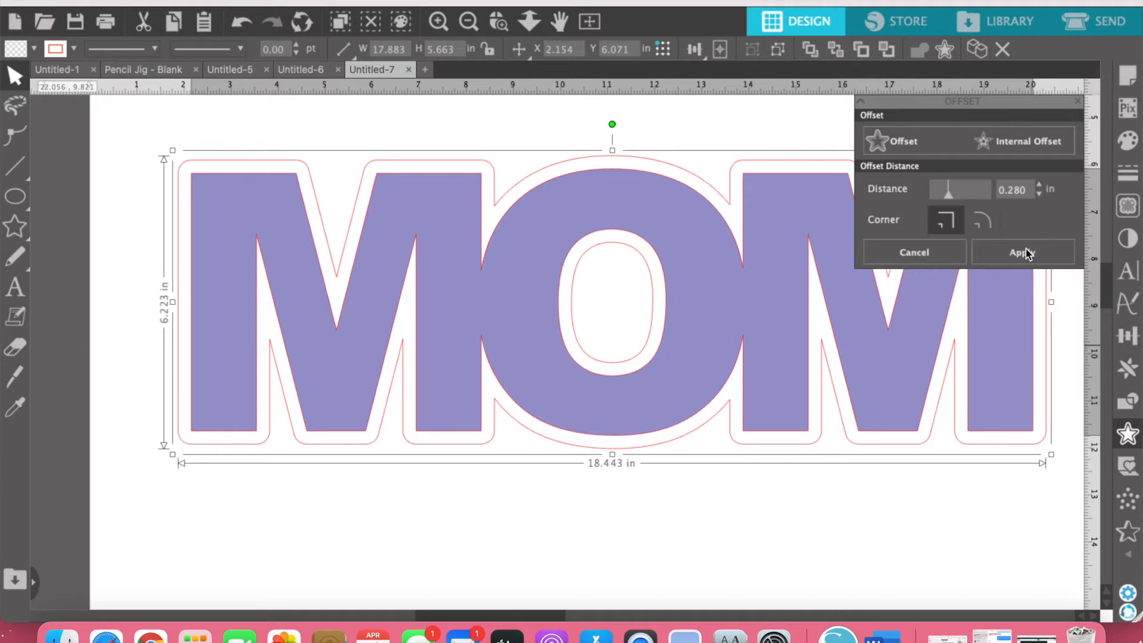
click(947, 220)
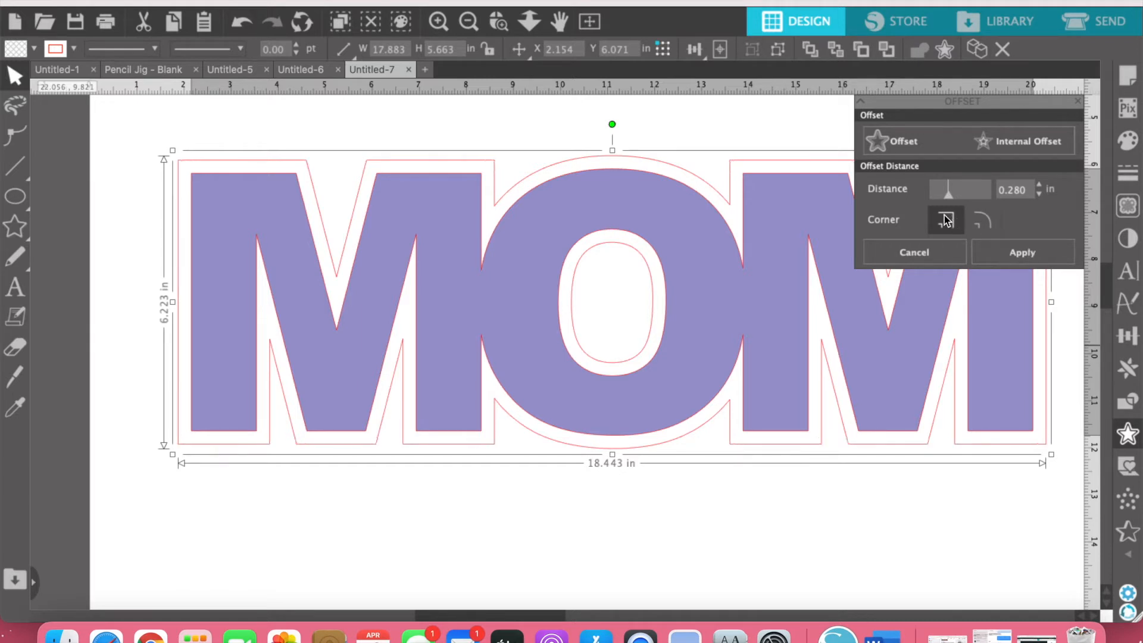
click(1019, 254)
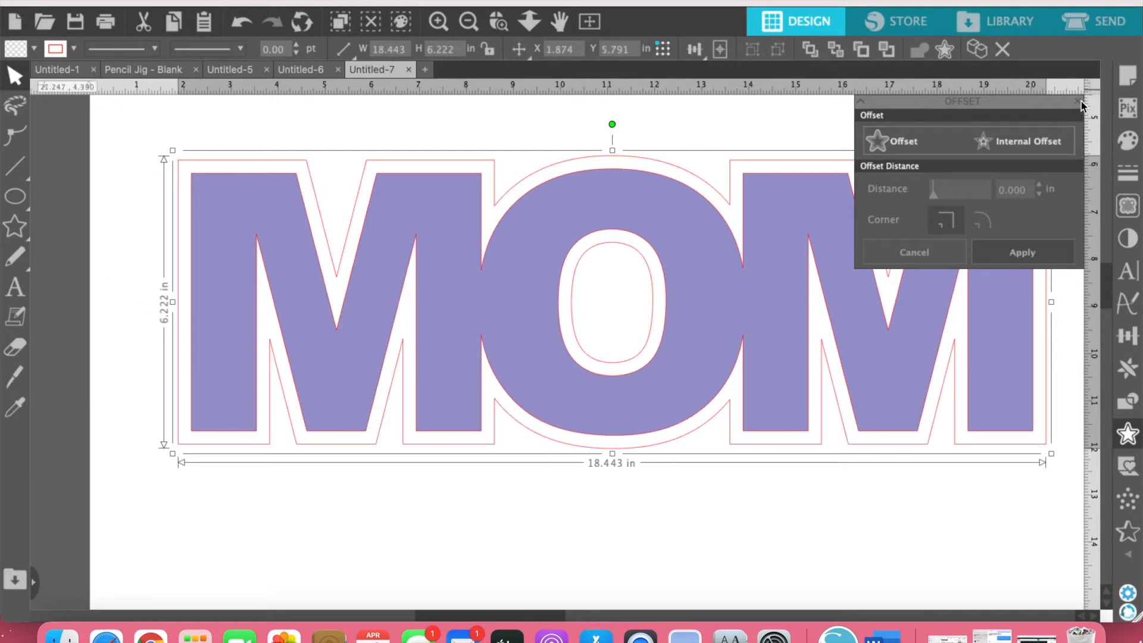
- Fill the new offset shape behind MOM with a dark blue-violet colour and deselect it
click(1129, 141)
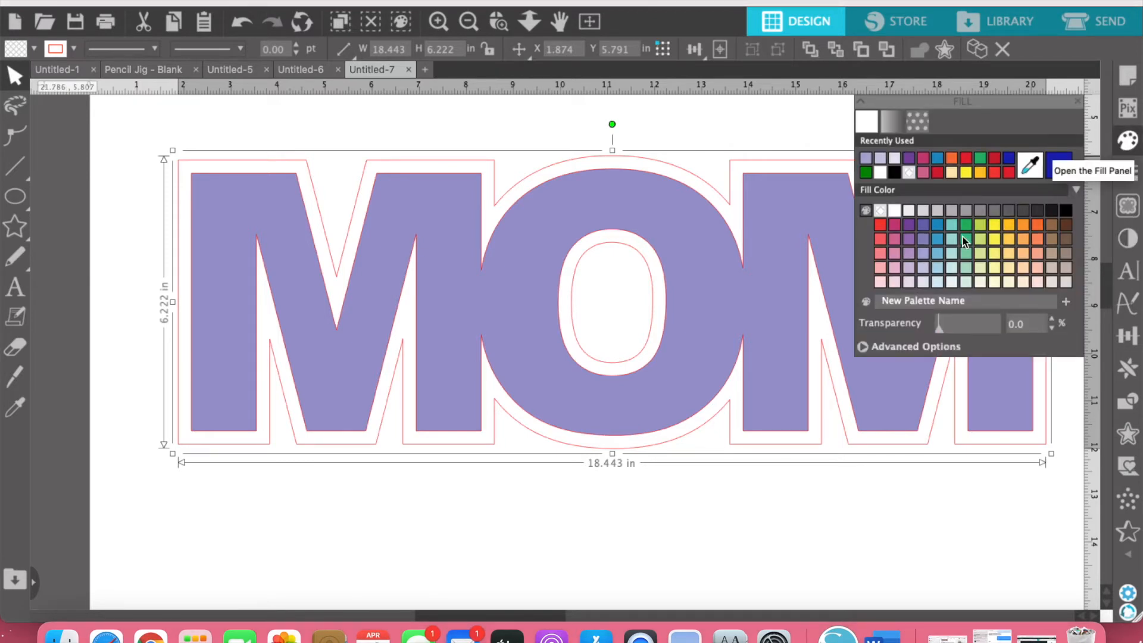
click(924, 225)
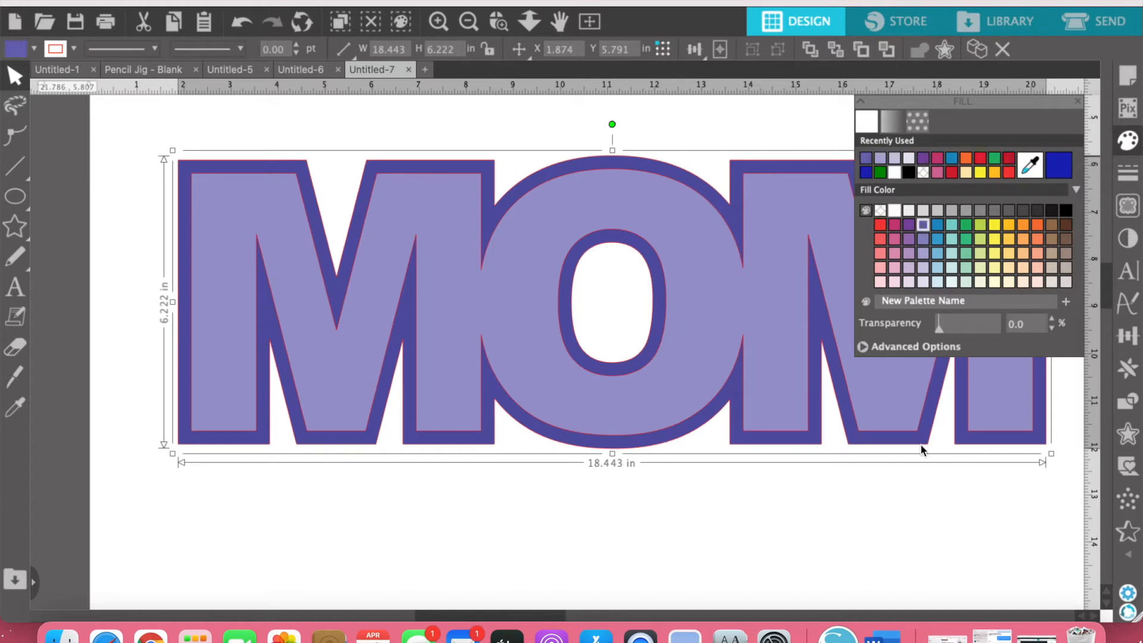
click(924, 498)
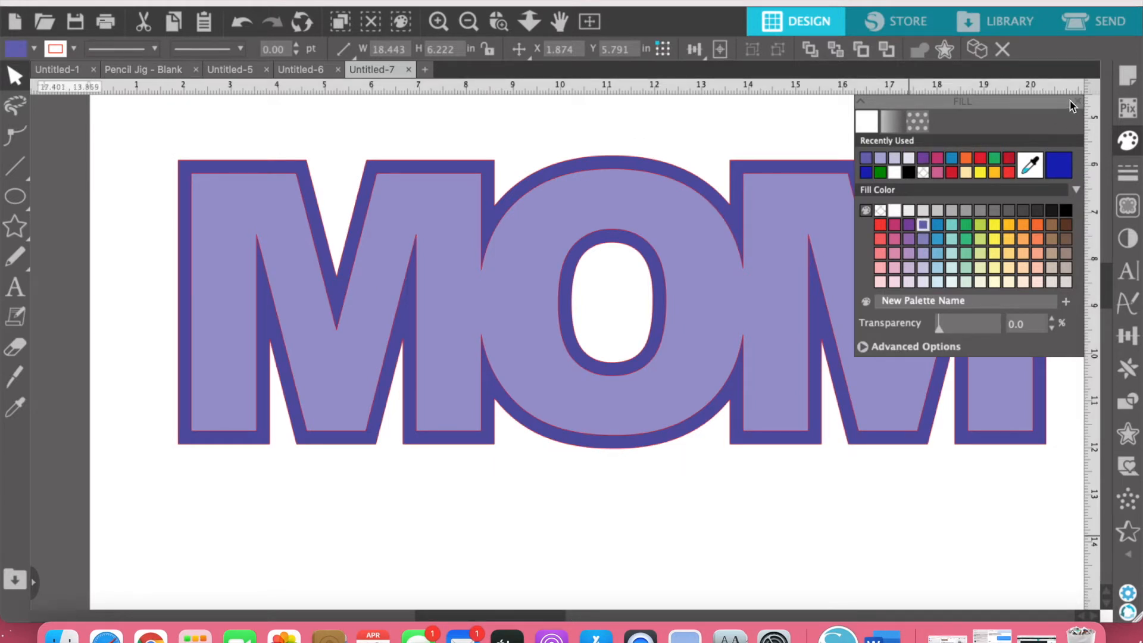
click(1080, 102)
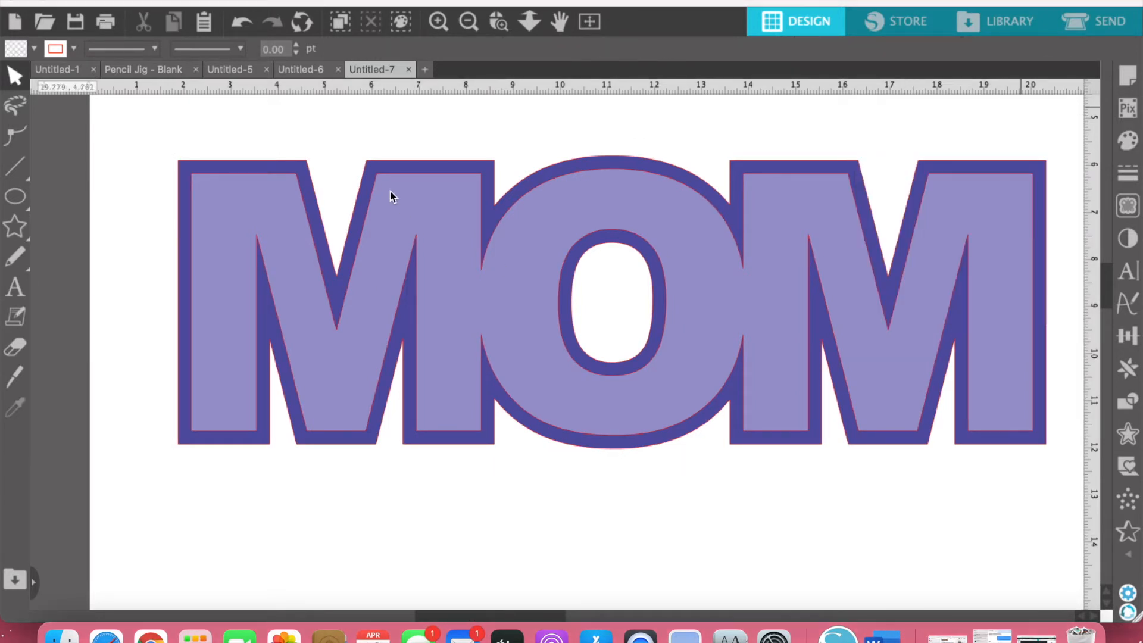
- Add a text object below the MOM design containing two first names separated by a vertical bar
click(16, 287)
click(263, 531)
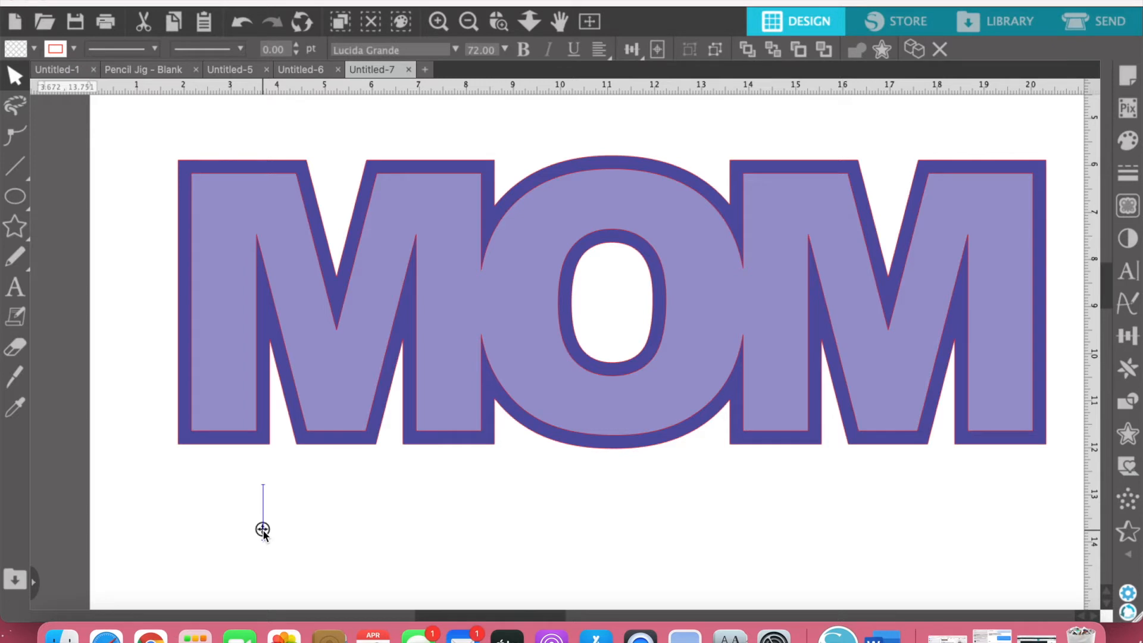
text(Brae)
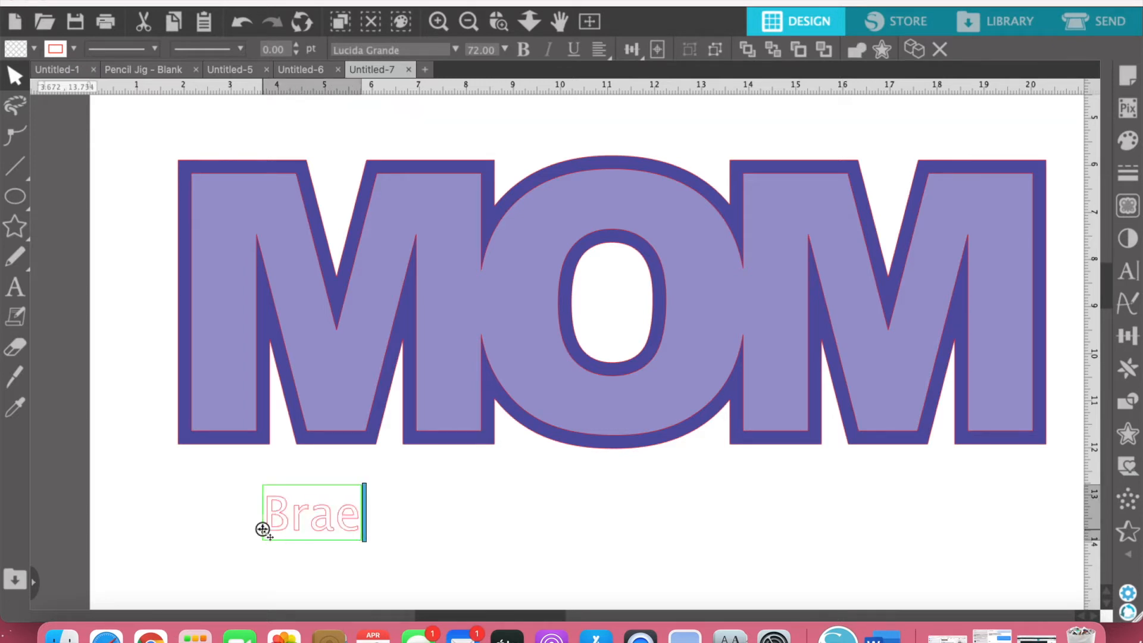
text('Lynn)
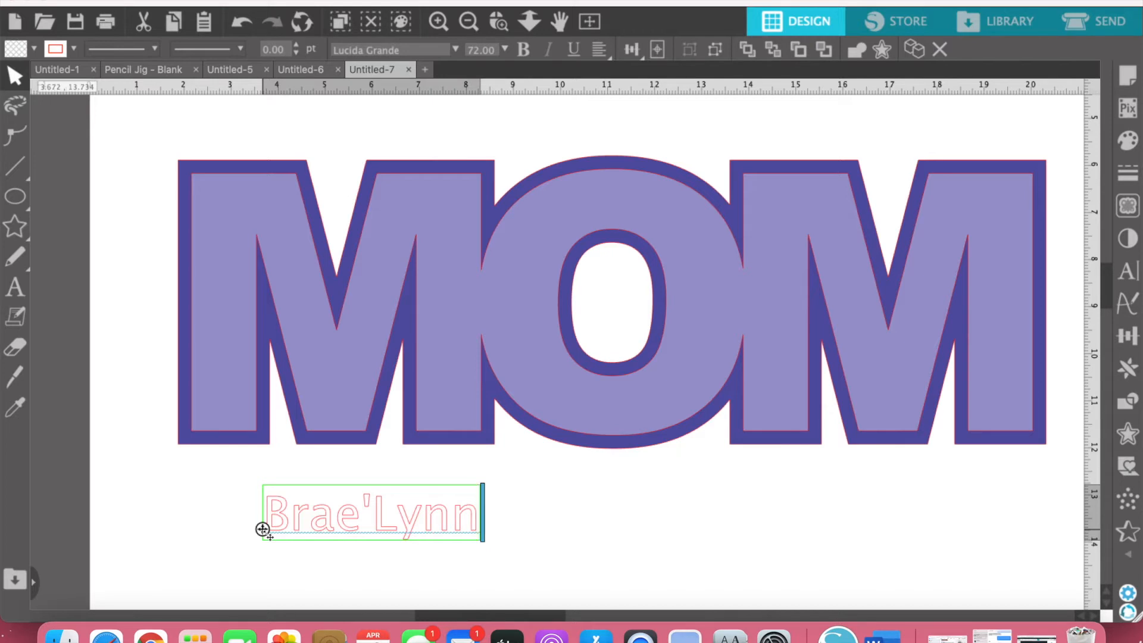
text(|B)
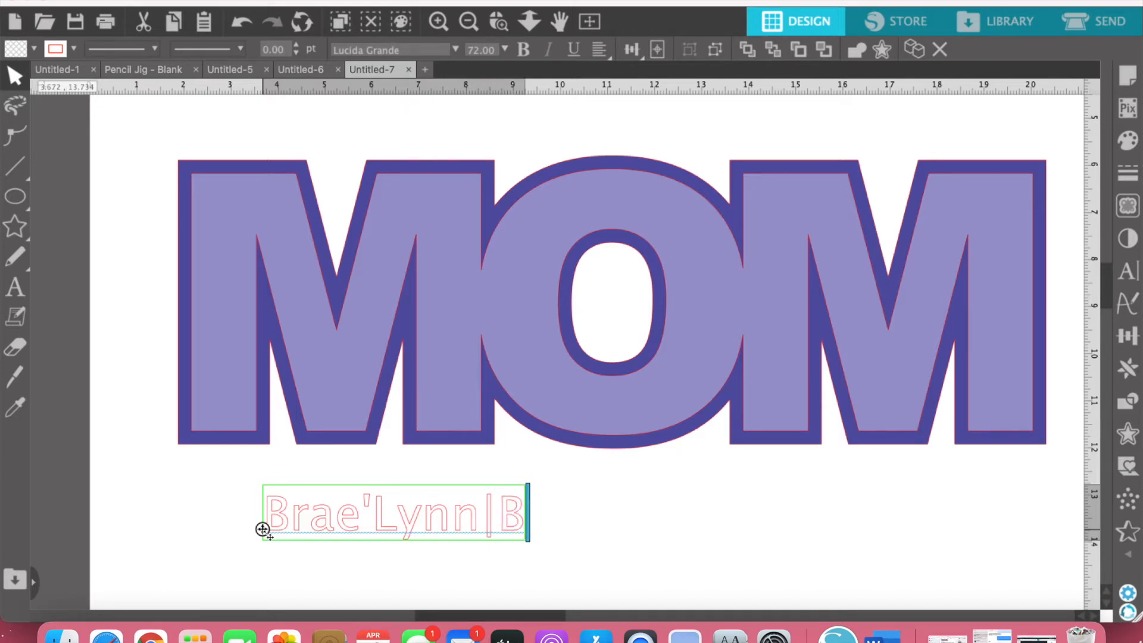
text(aize)
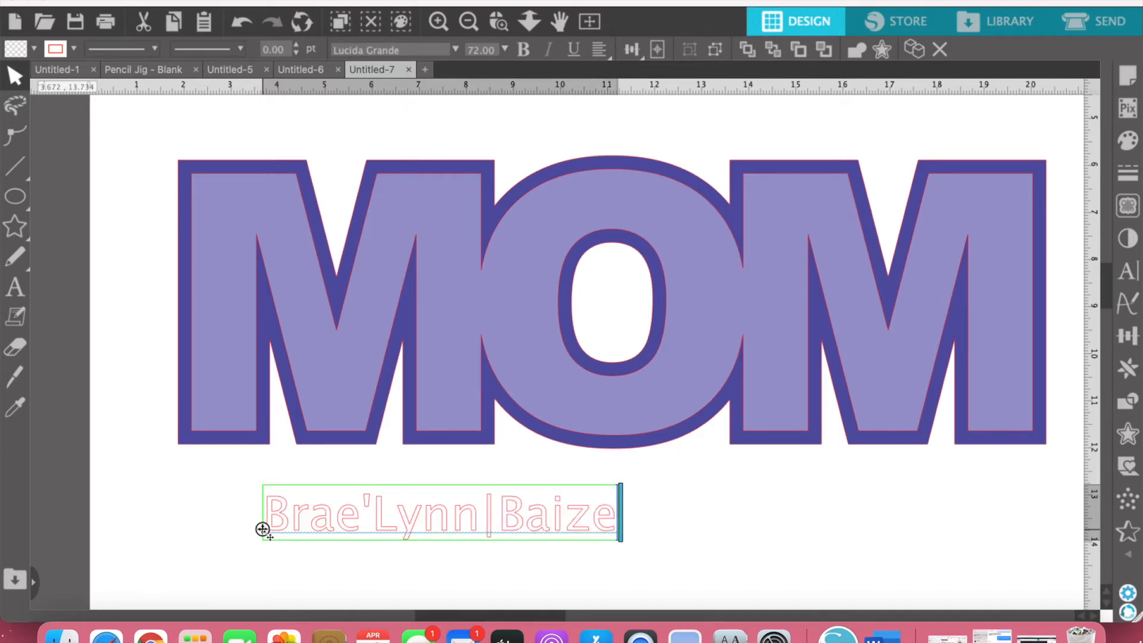
text('Leigh)
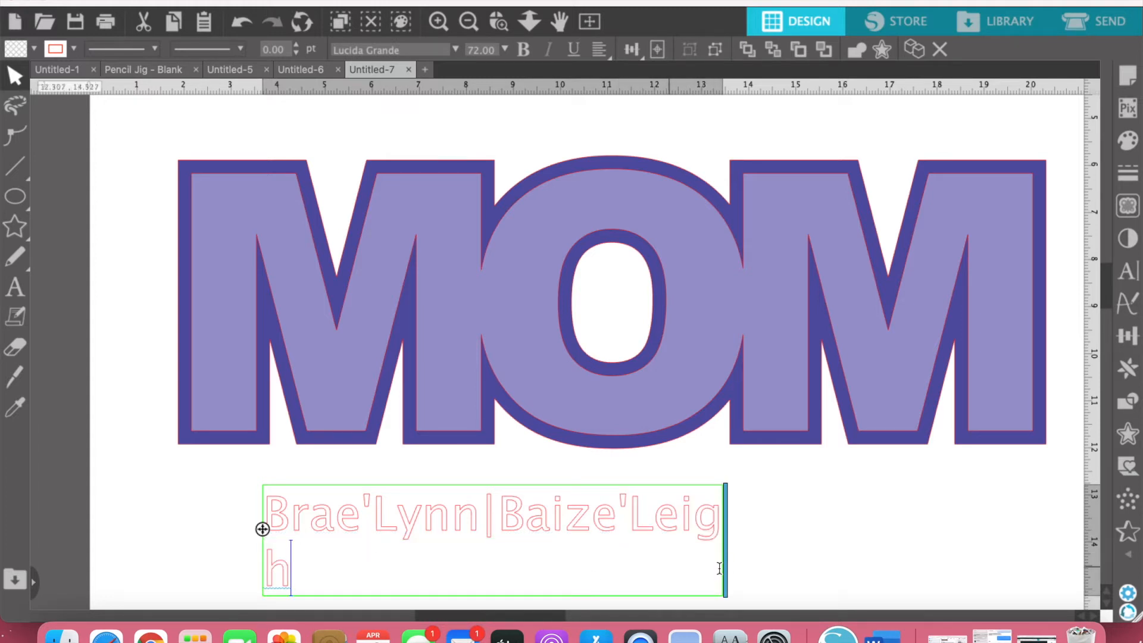
- Widen the names' text box to about 11 in so both names fit on one line, and select the text object
click(727, 533)
click(717, 528)
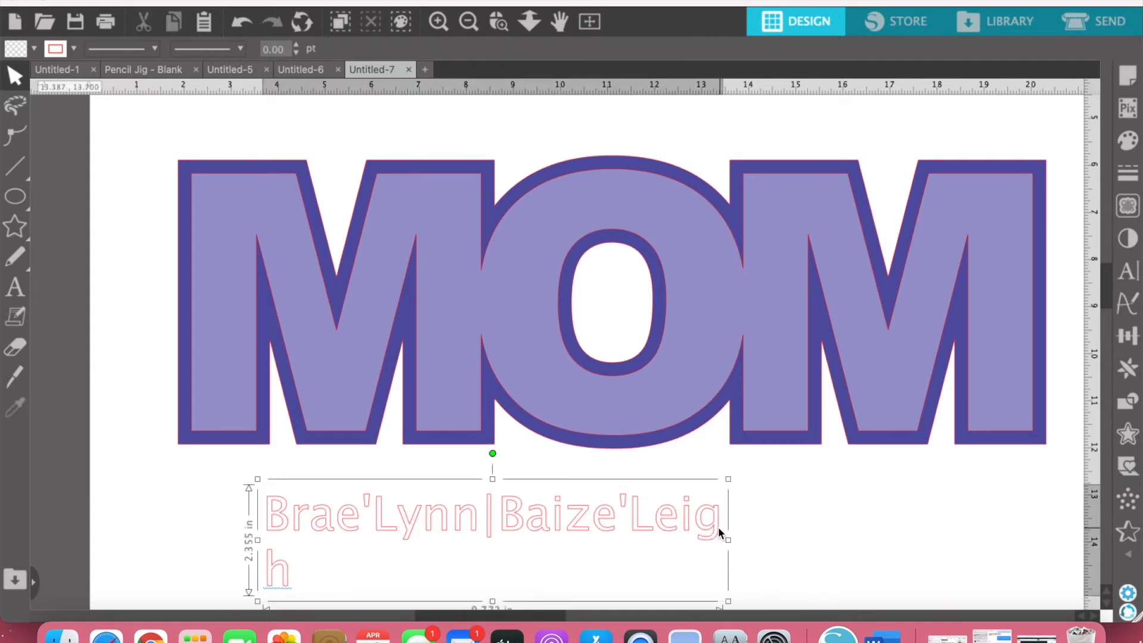
double_click(719, 530)
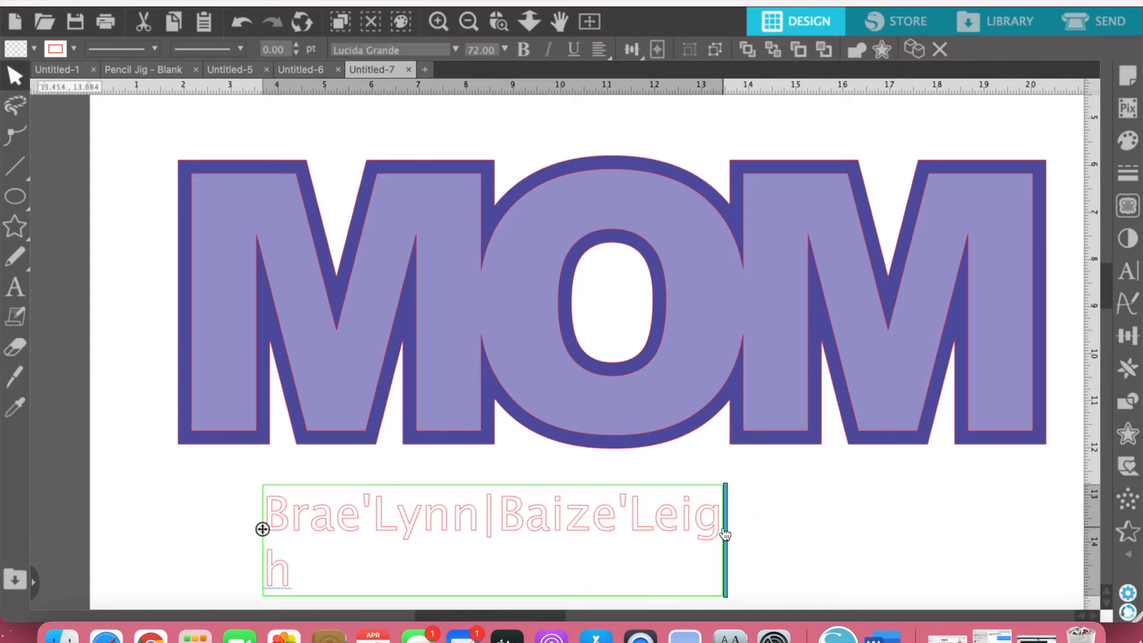
click(783, 533)
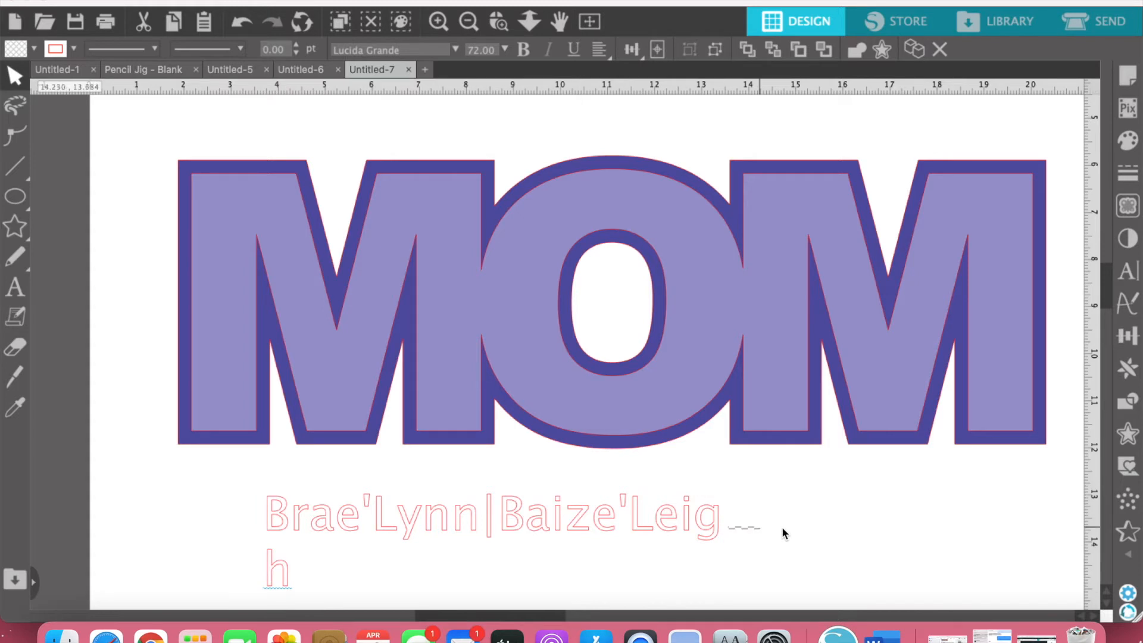
click(700, 526)
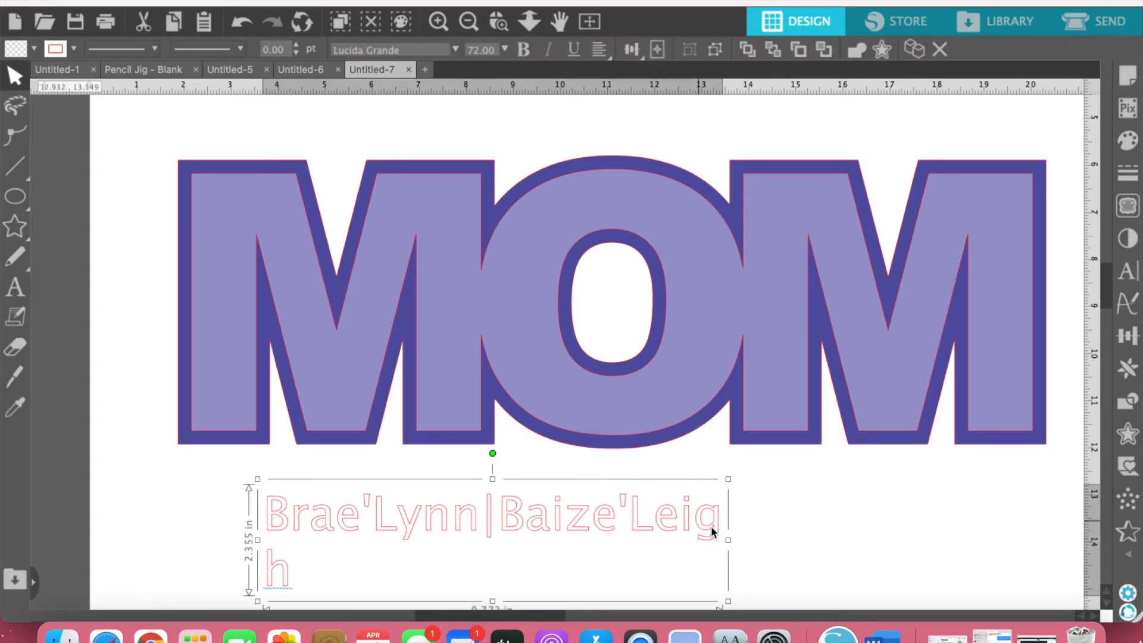
double_click(711, 526)
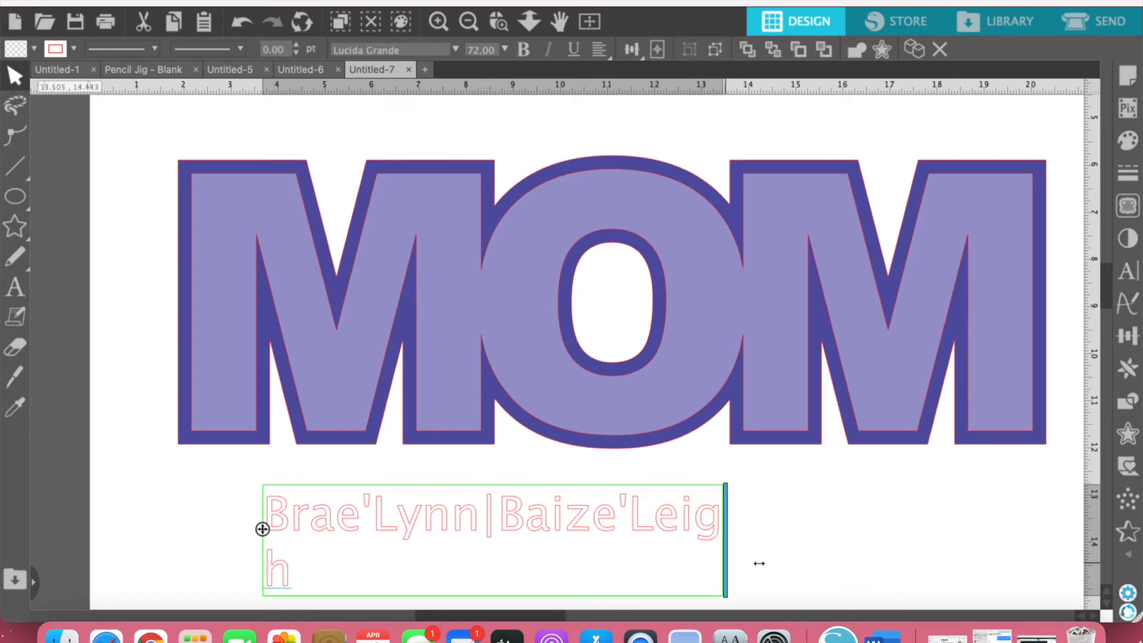
drag(772, 563, 781, 563)
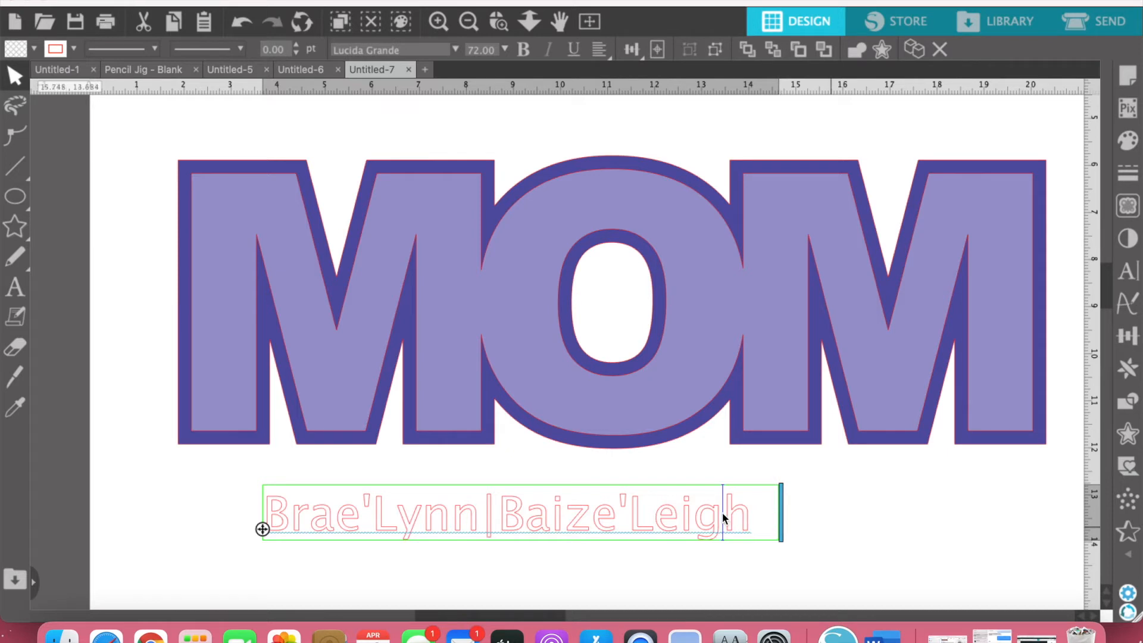
click(921, 517)
click(718, 529)
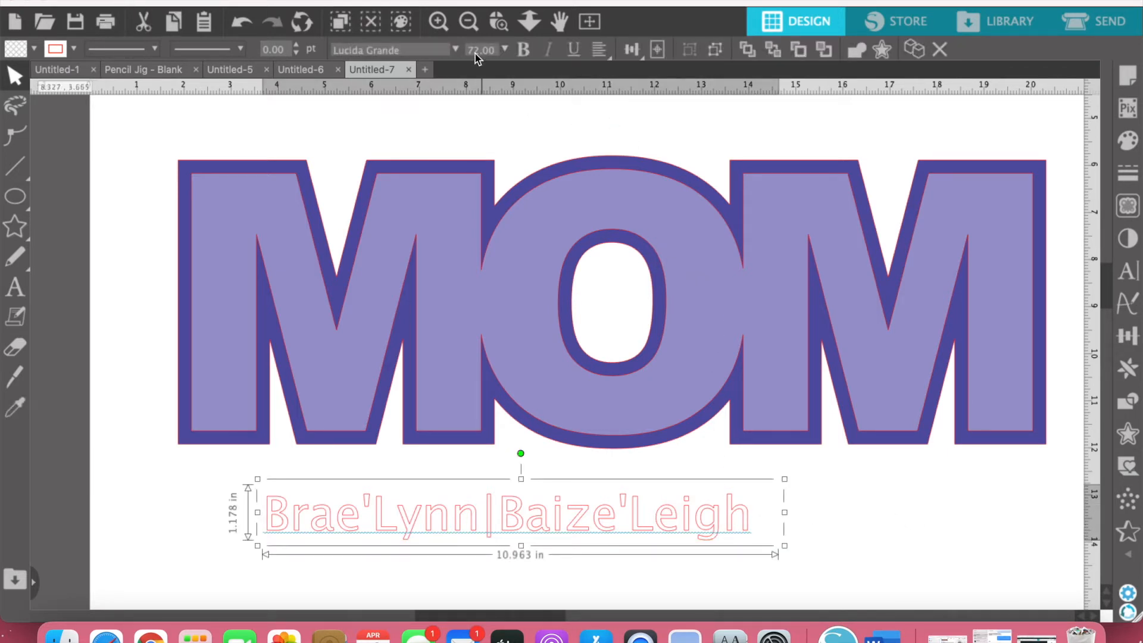
- Change the names' font to I Love Glitter and enlarge the text object to about 17.15 in wide below MOM
click(457, 49)
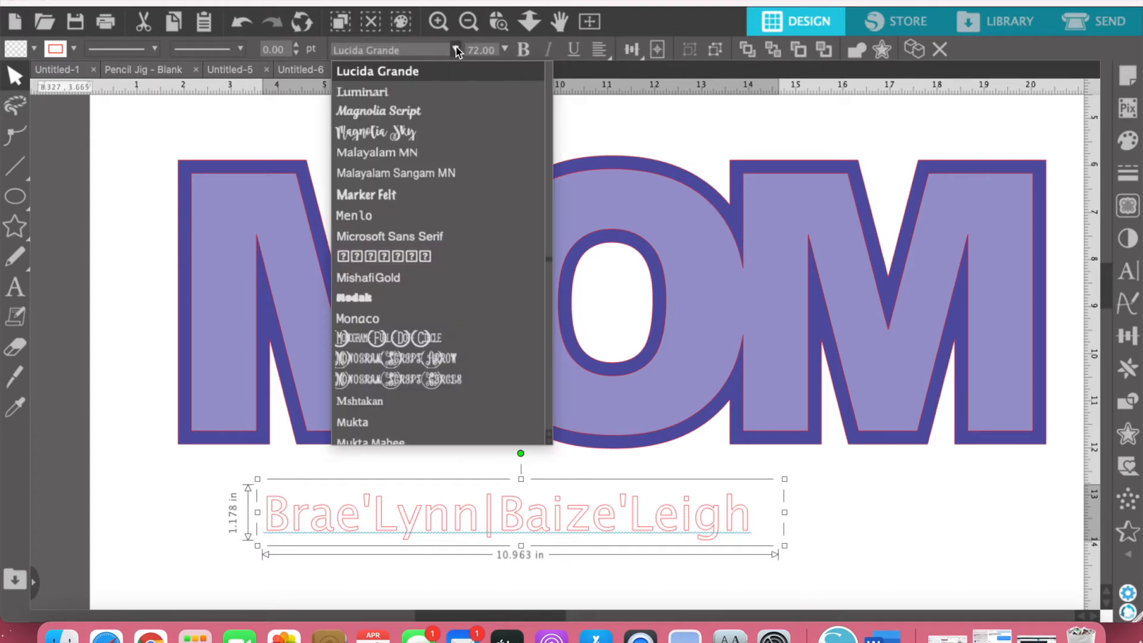
scroll(421, 212, up, 10)
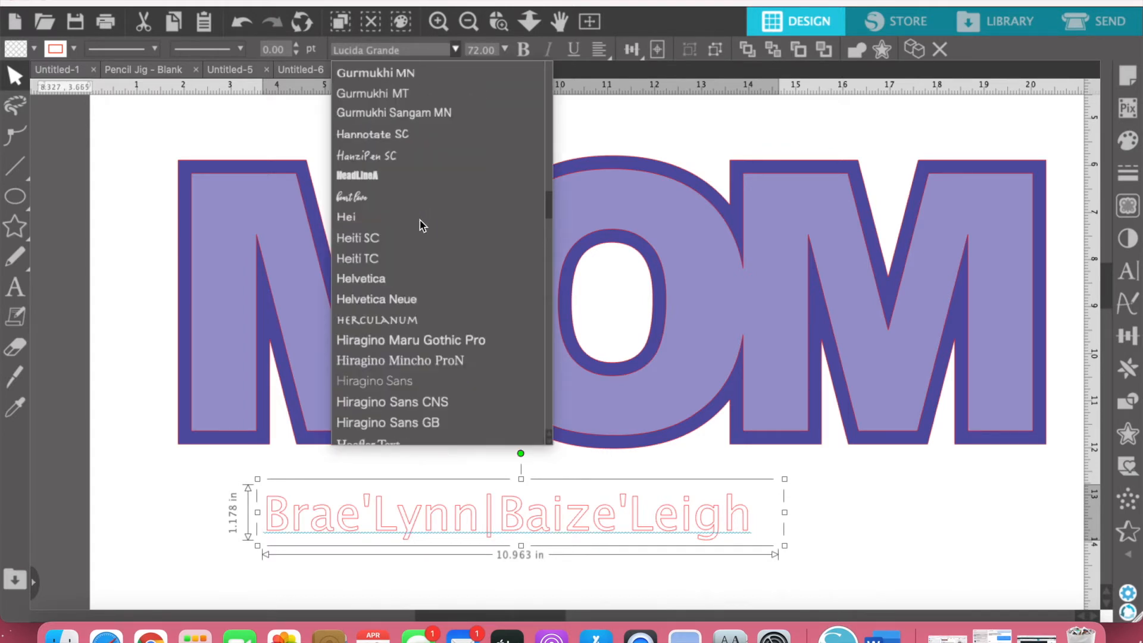
scroll(400, 357, down, 3)
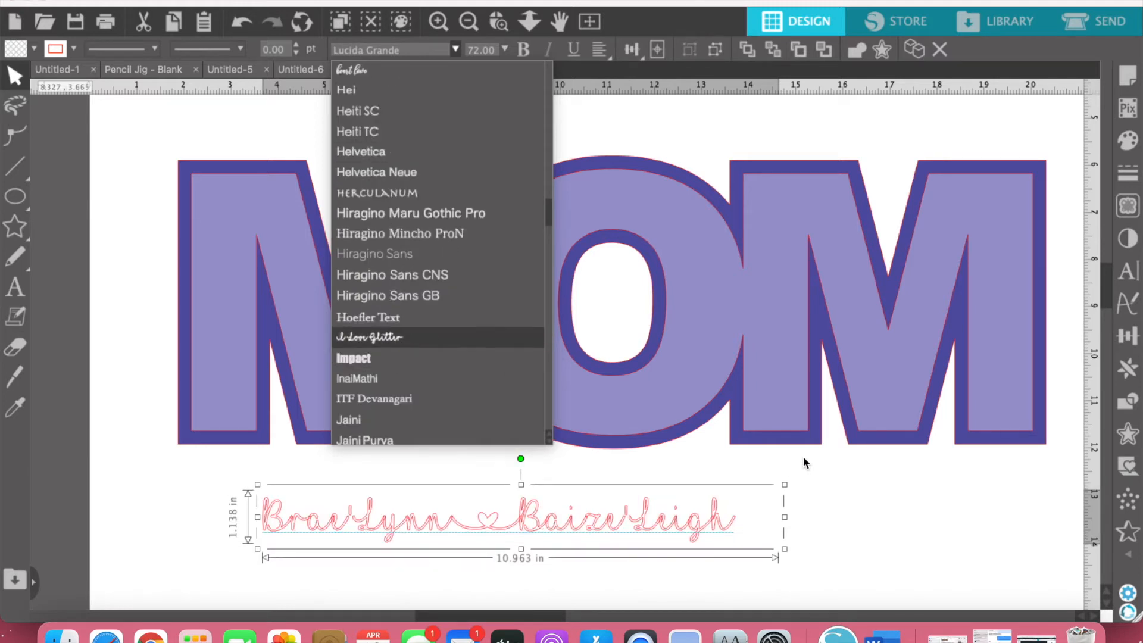
key(Return)
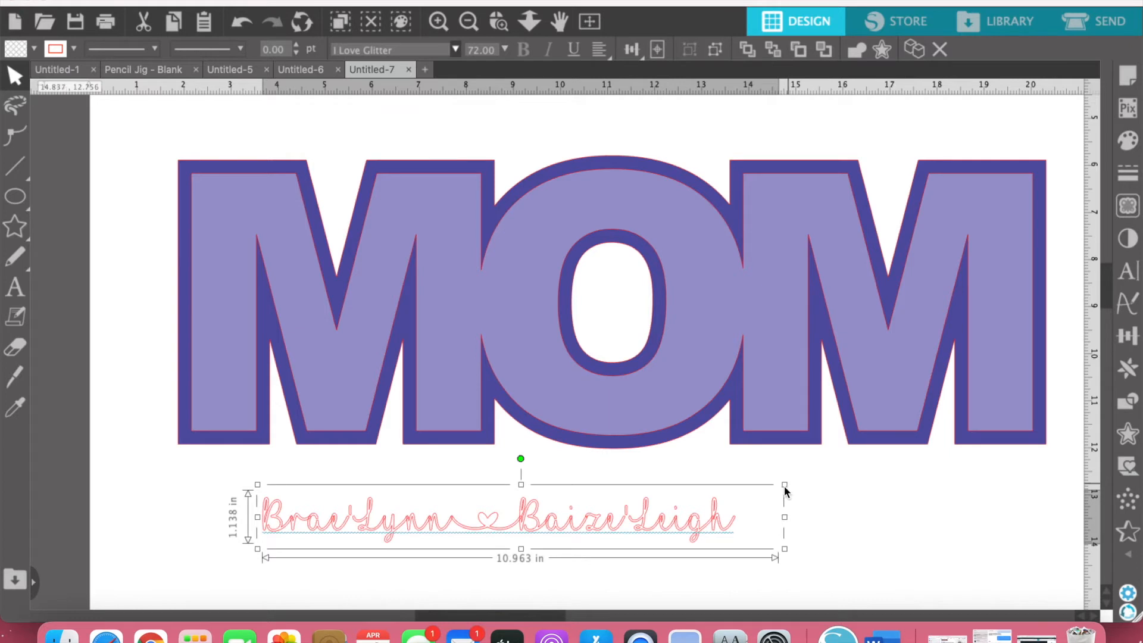
drag(856, 455, 1048, 377)
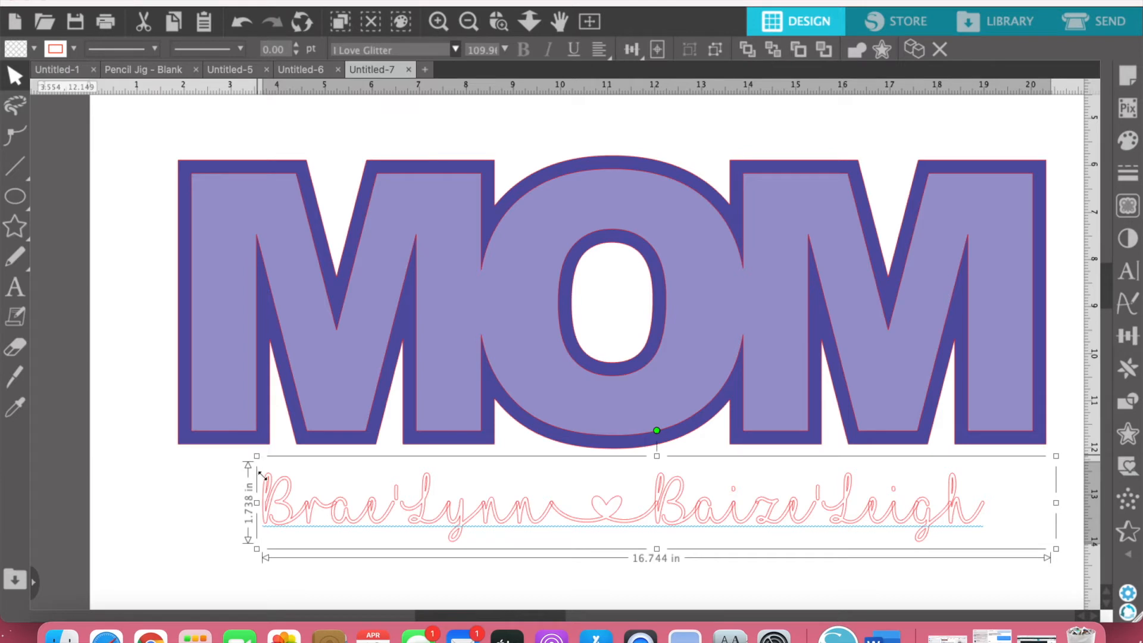
drag(256, 456, 237, 442)
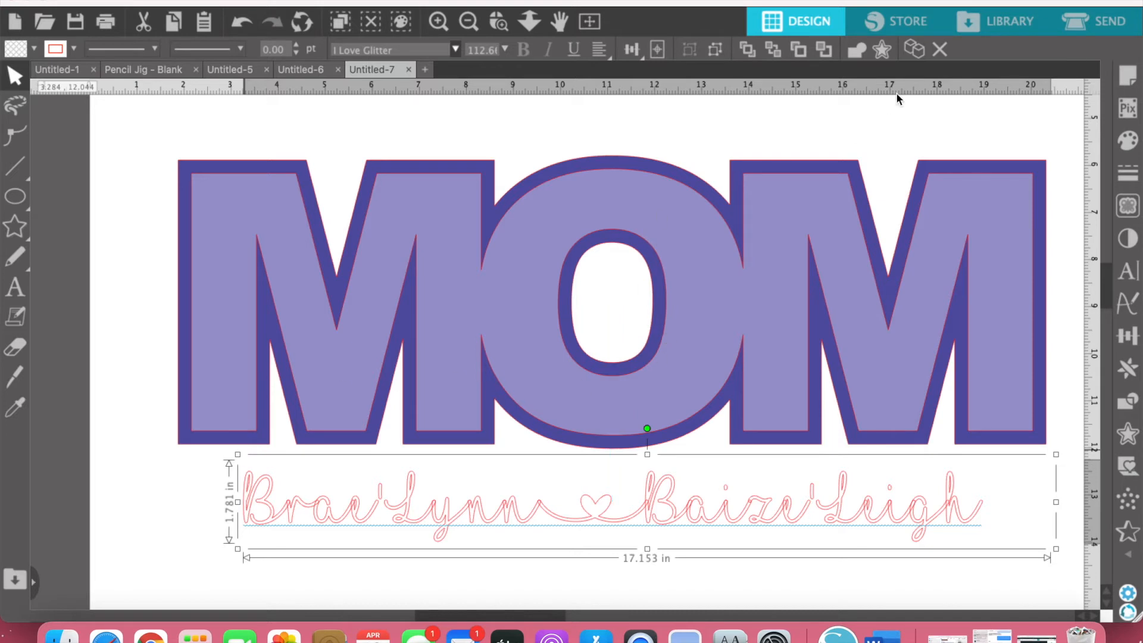
- Weld the overlapping script letters of the names and group the resulting pieces
click(857, 54)
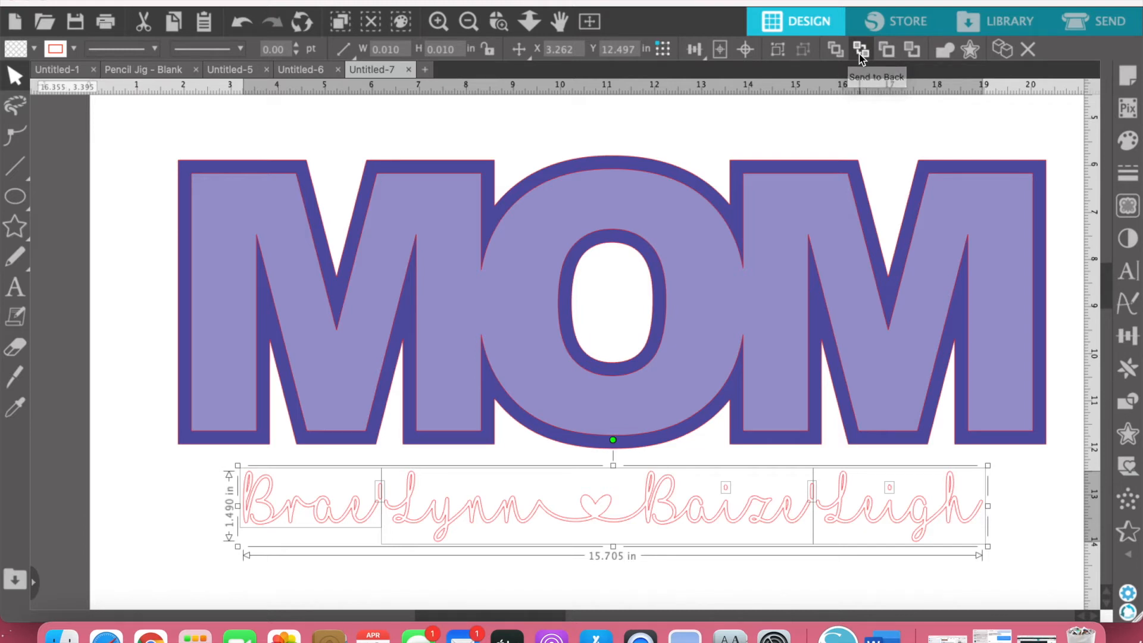
click(859, 55)
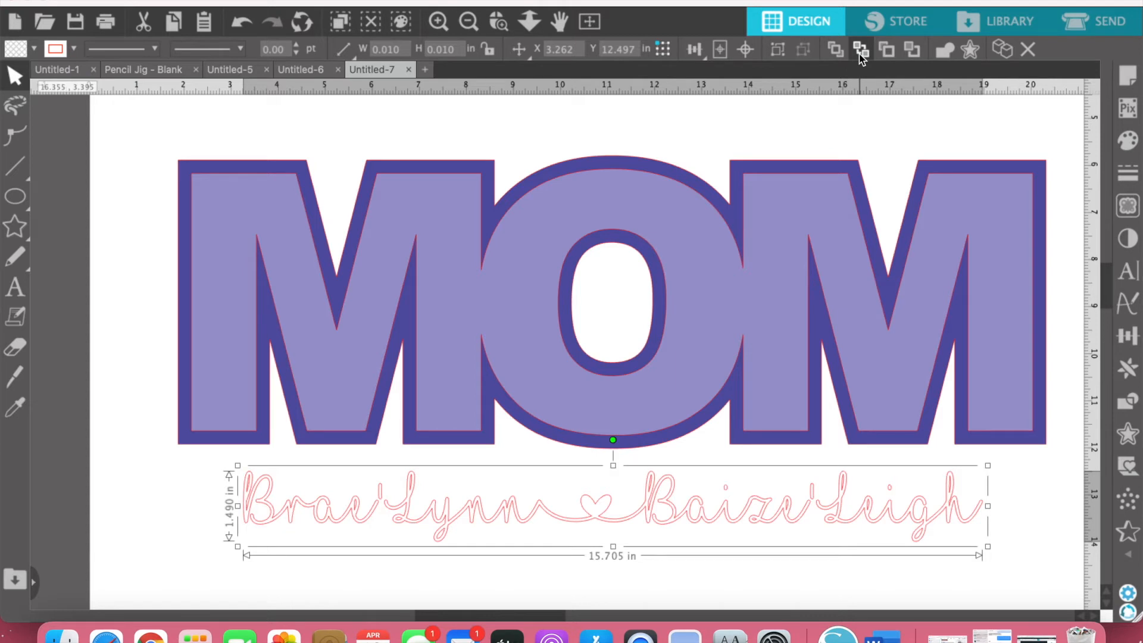
- Fill the welded names with light pink and deselect them
click(1131, 143)
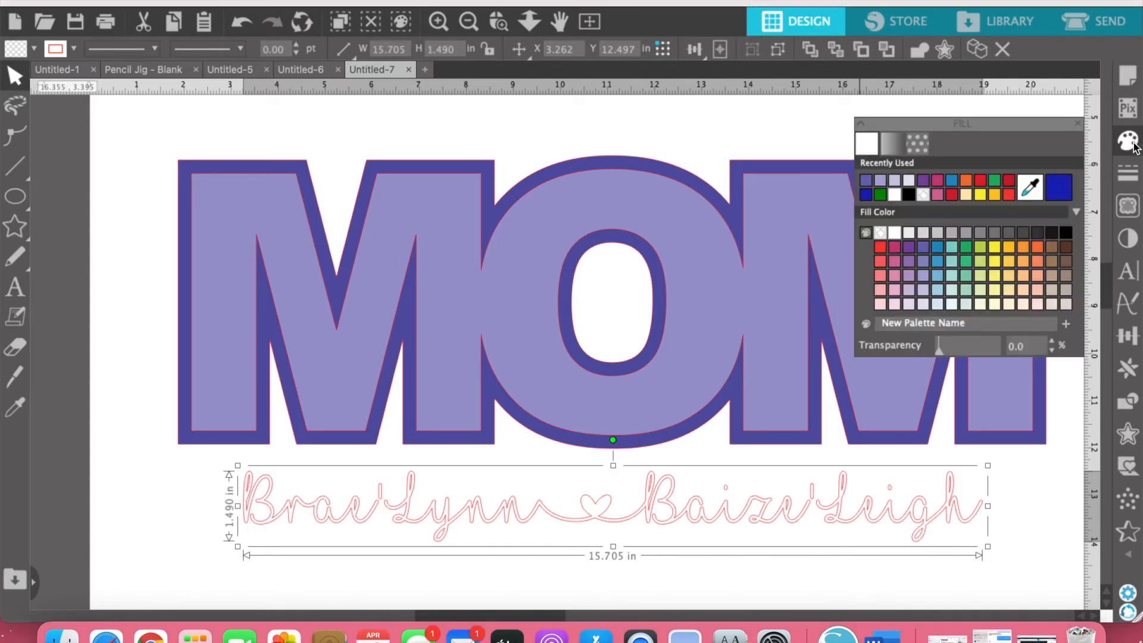
click(899, 268)
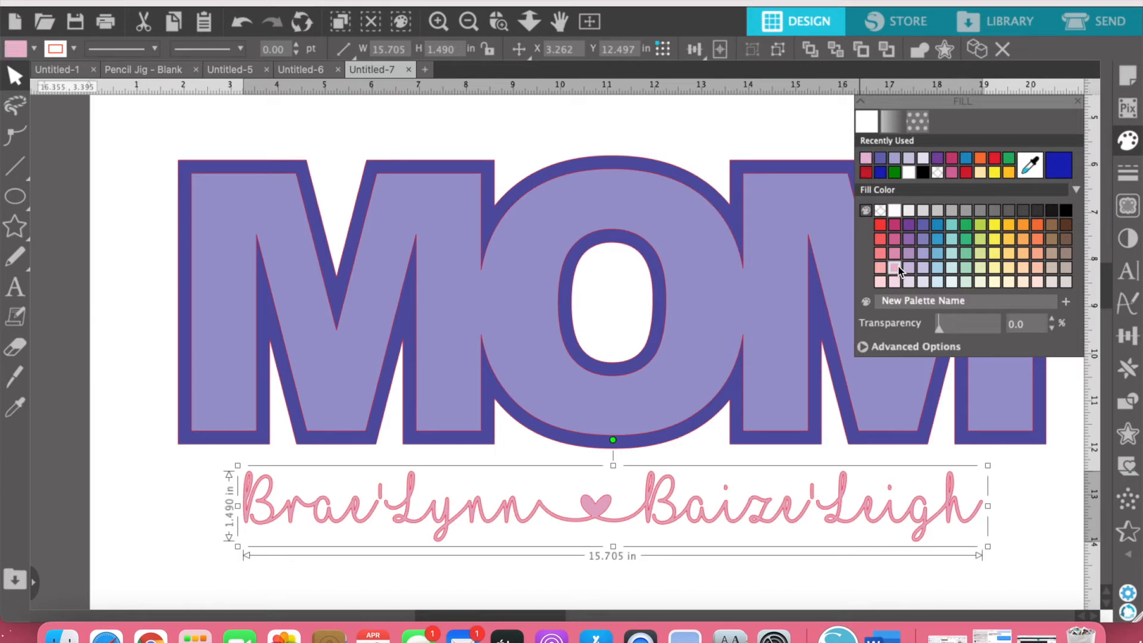
click(1012, 495)
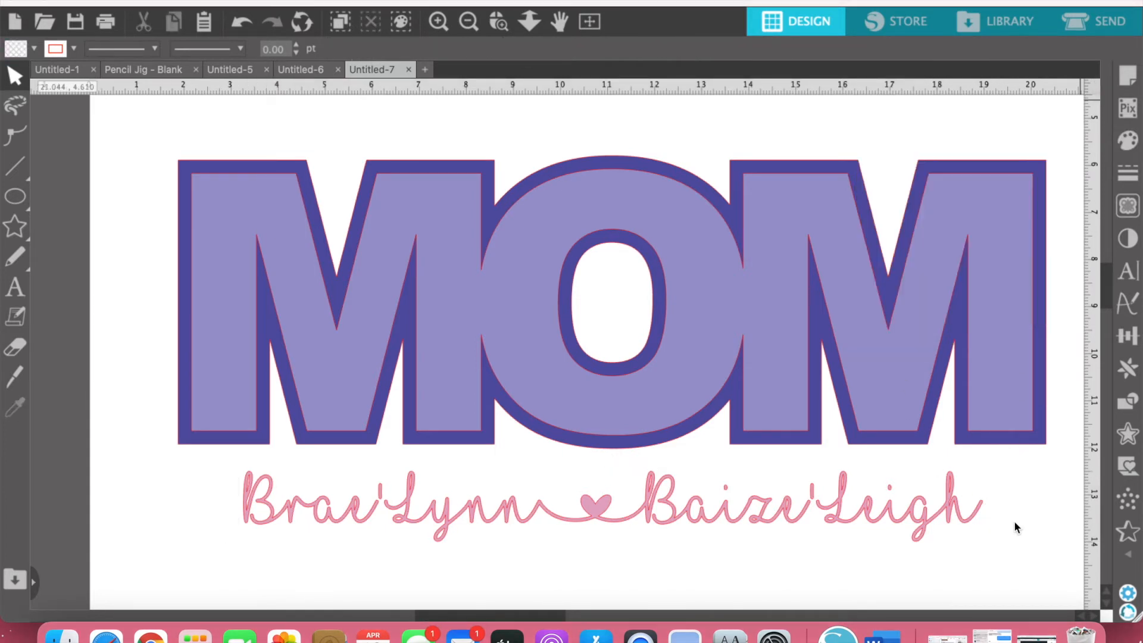
- Move the names up onto MOM's lower edge, and group the MOM lettering with its violet offset
drag(762, 520, 751, 473)
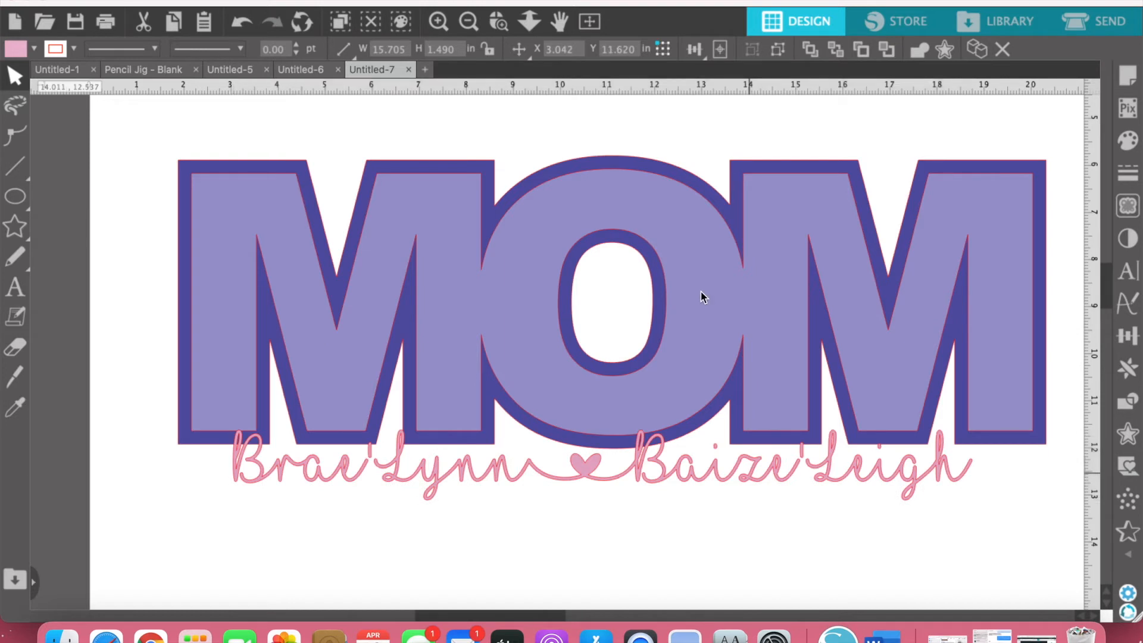
click(695, 268)
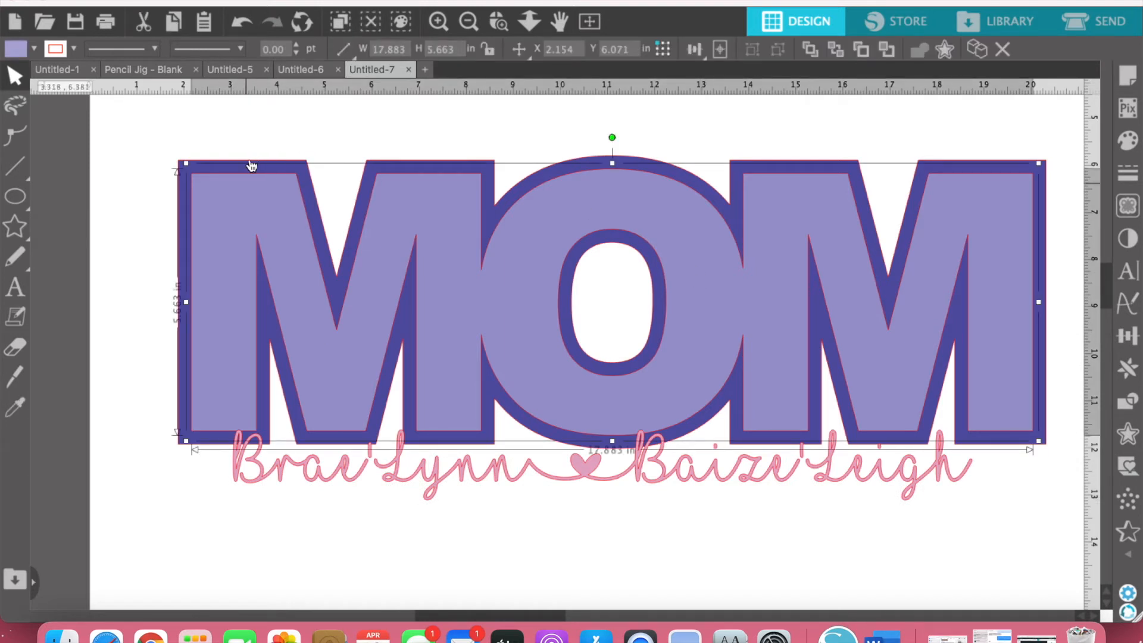
click(249, 164)
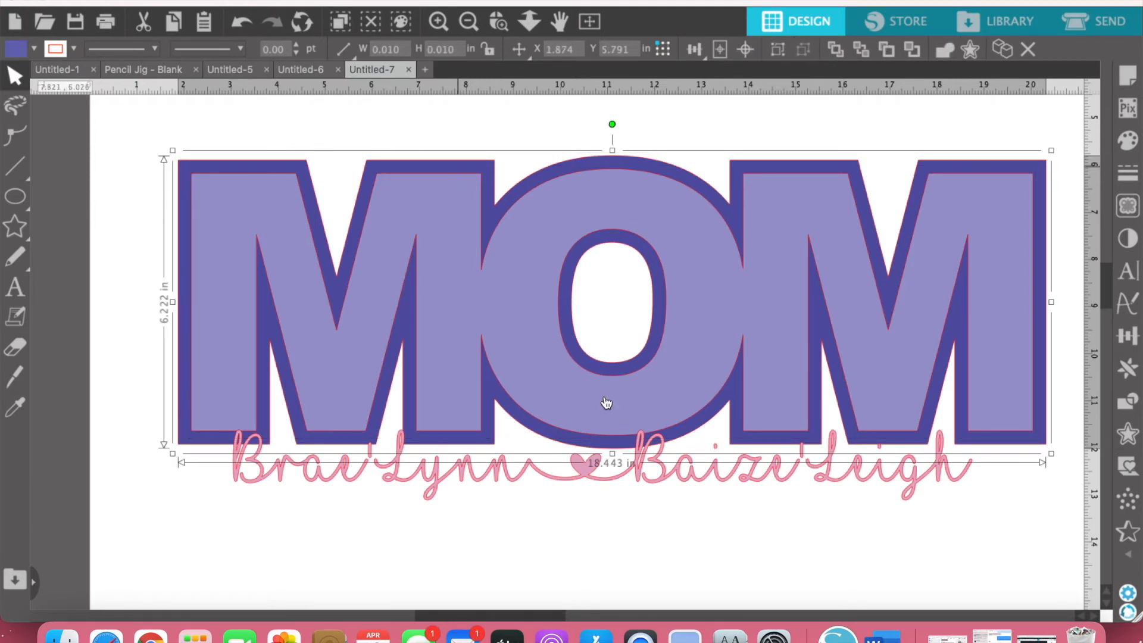
click(596, 495)
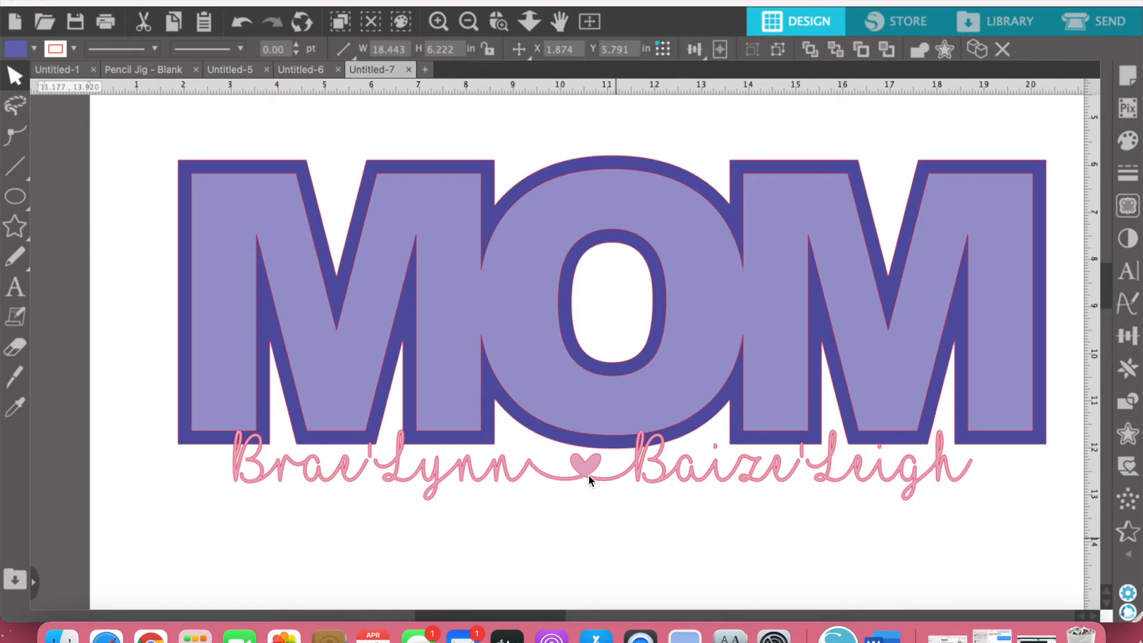
- Move the names across the lower half of MOM and centre them horizontally on the MOM group
drag(587, 463, 617, 358)
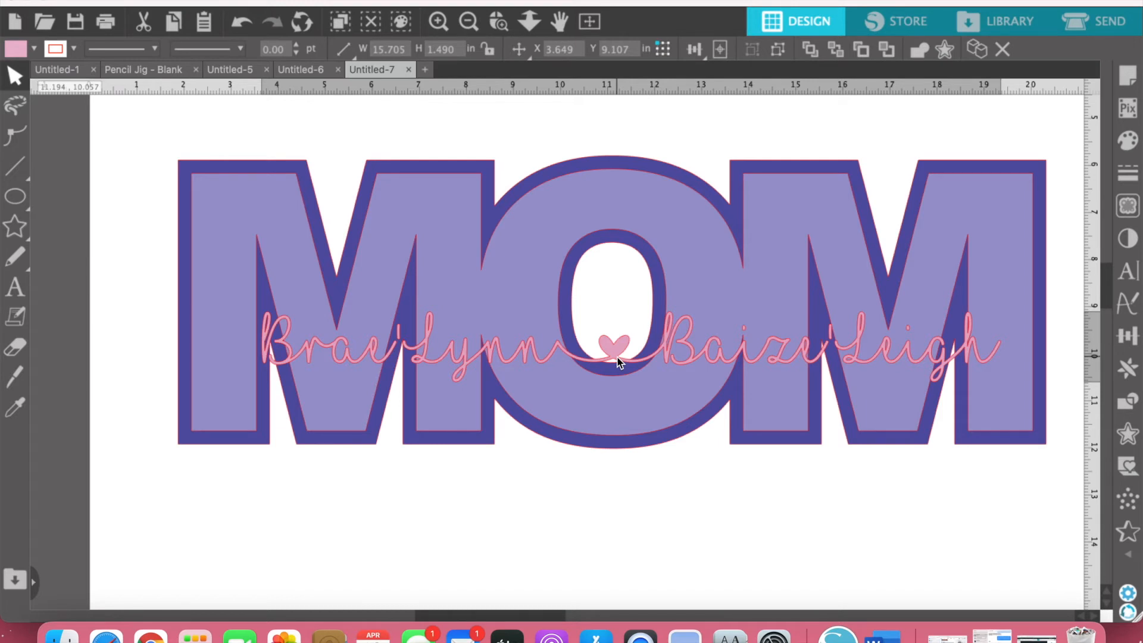
drag(617, 357, 617, 357)
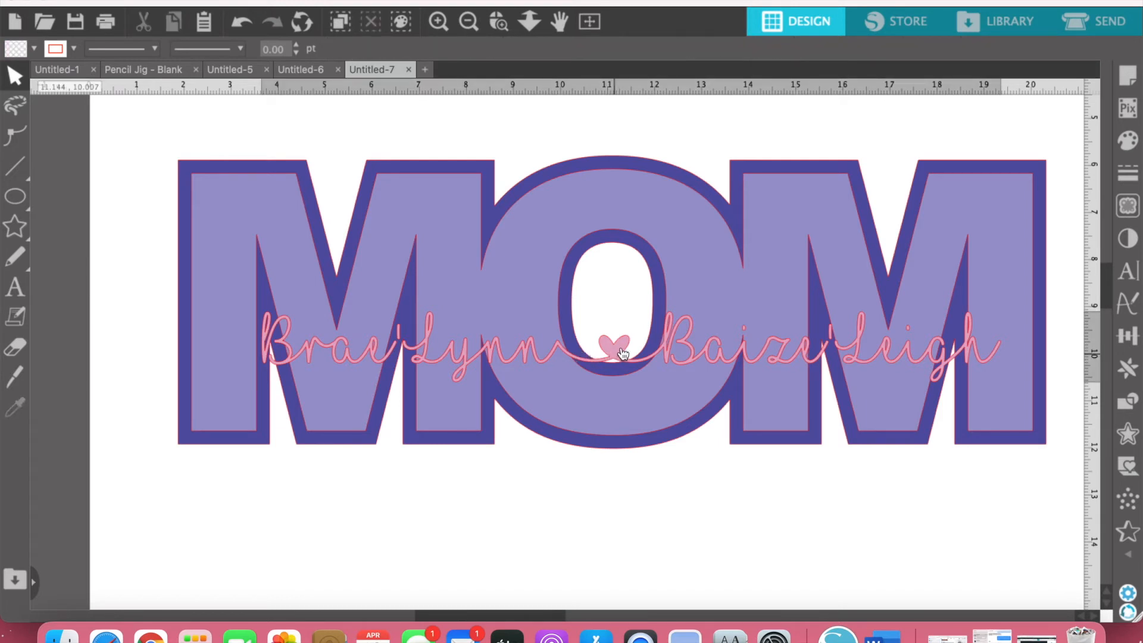
click(619, 236)
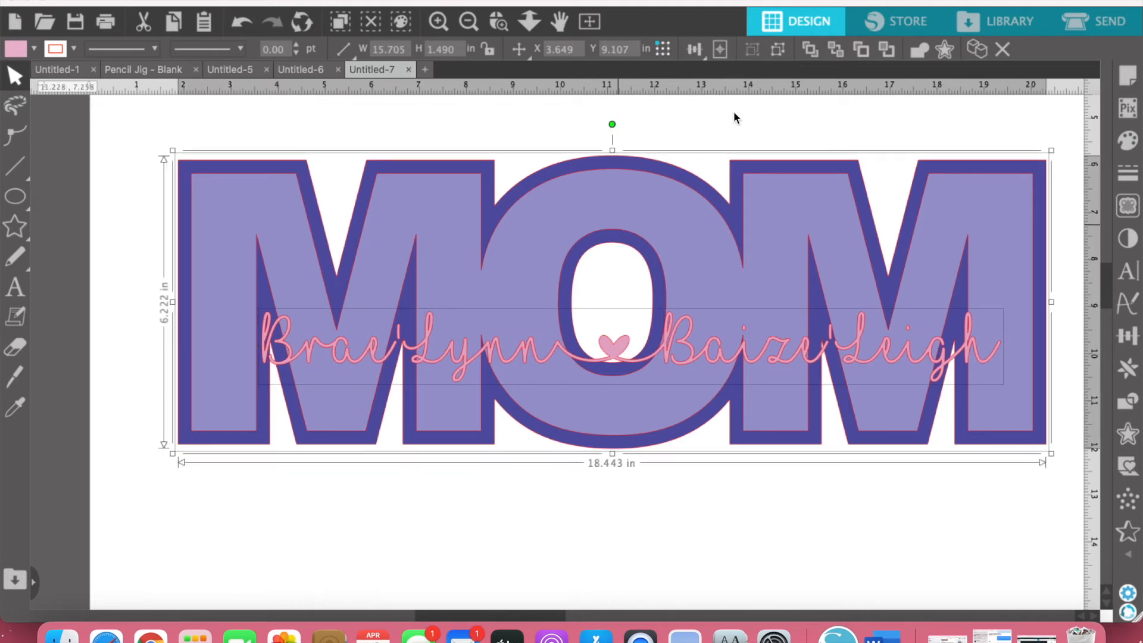
click(694, 54)
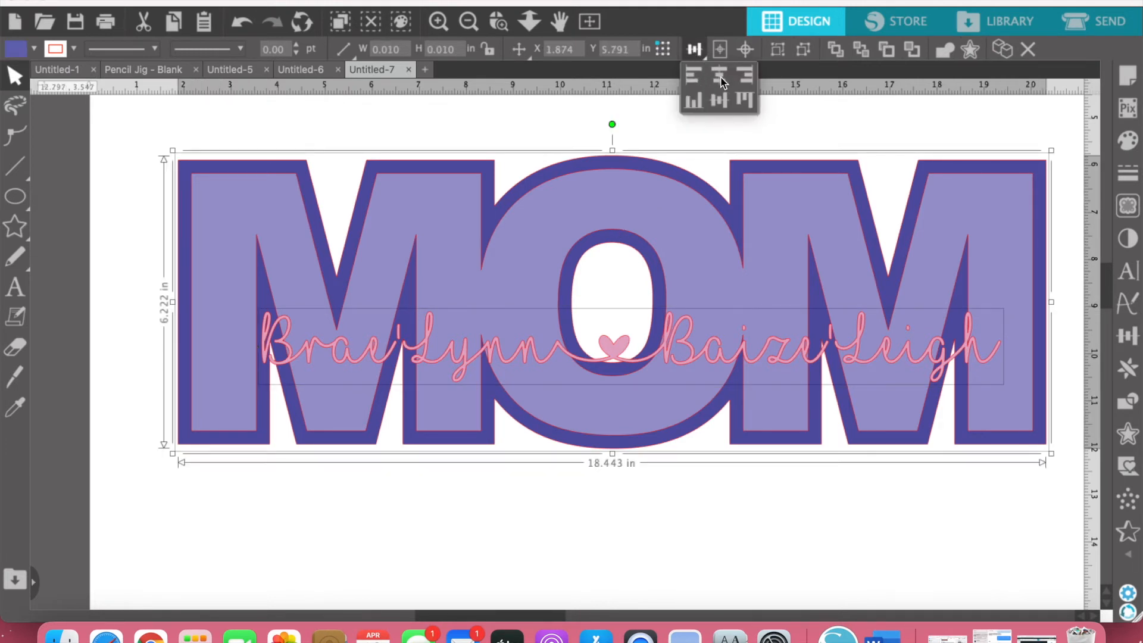
click(721, 81)
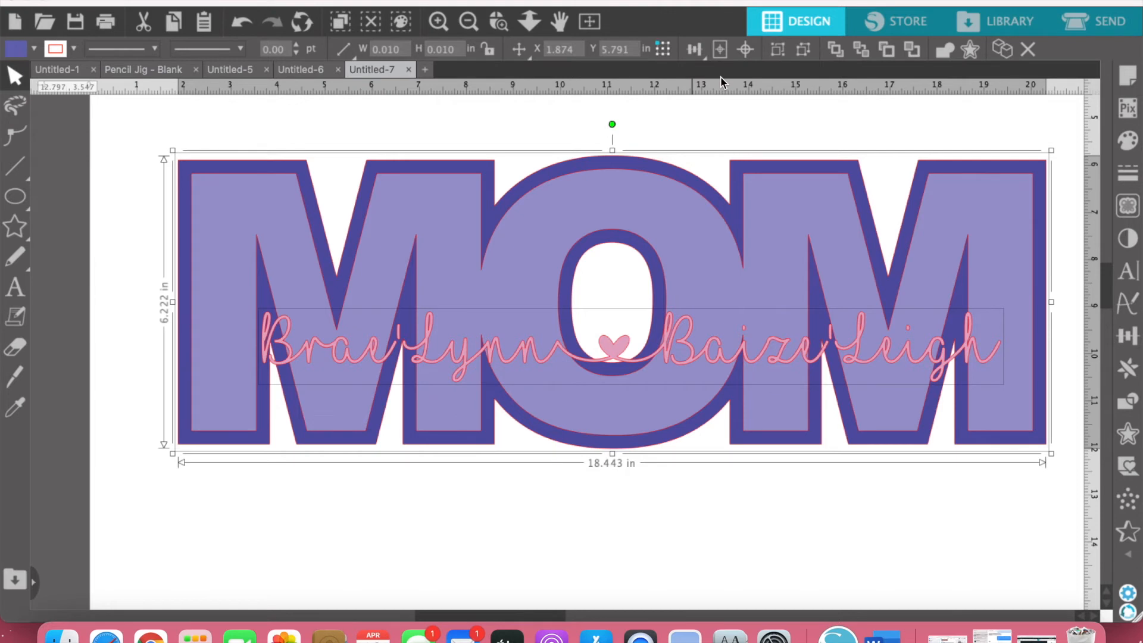
click(696, 55)
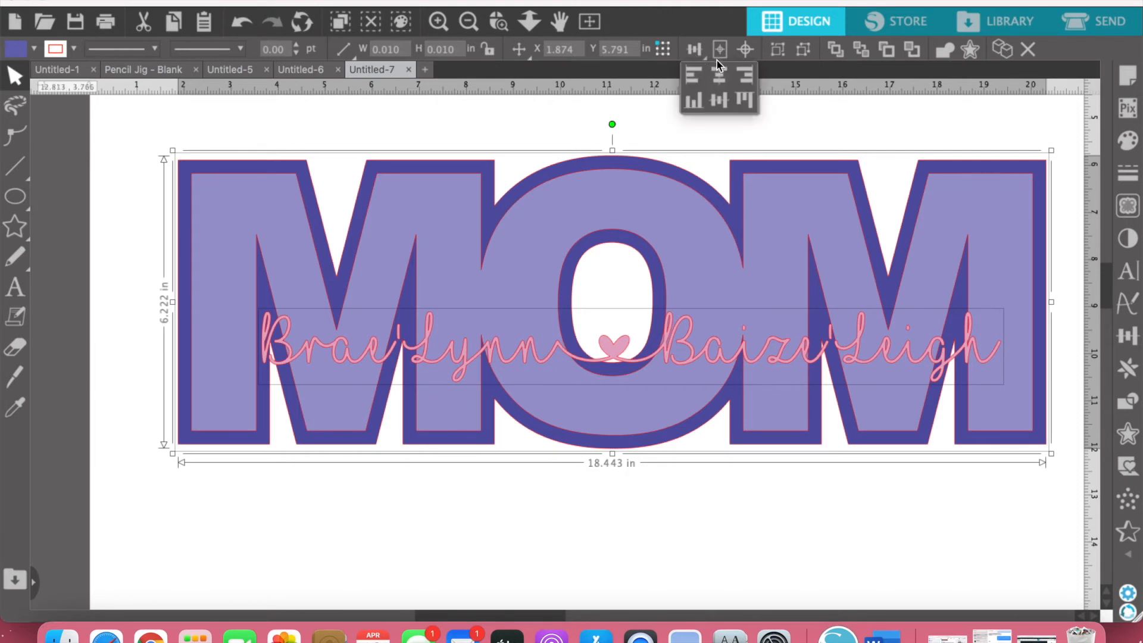
click(720, 76)
click(708, 525)
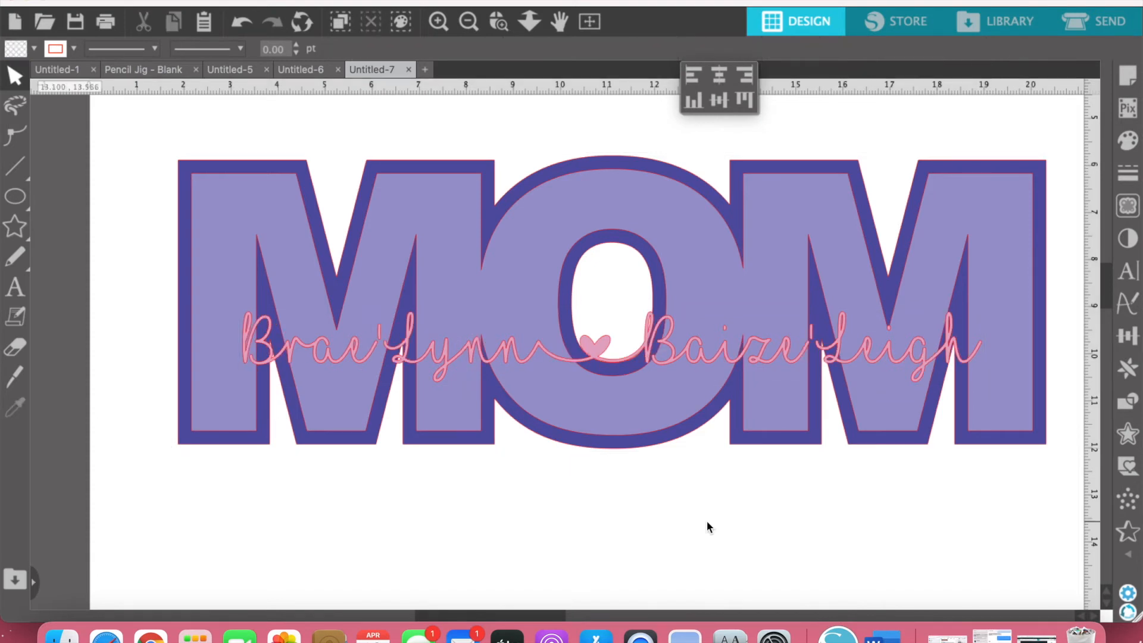
- Ungroup the MOM lettering from its violet offset and deselect both
click(679, 230)
right_click(677, 228)
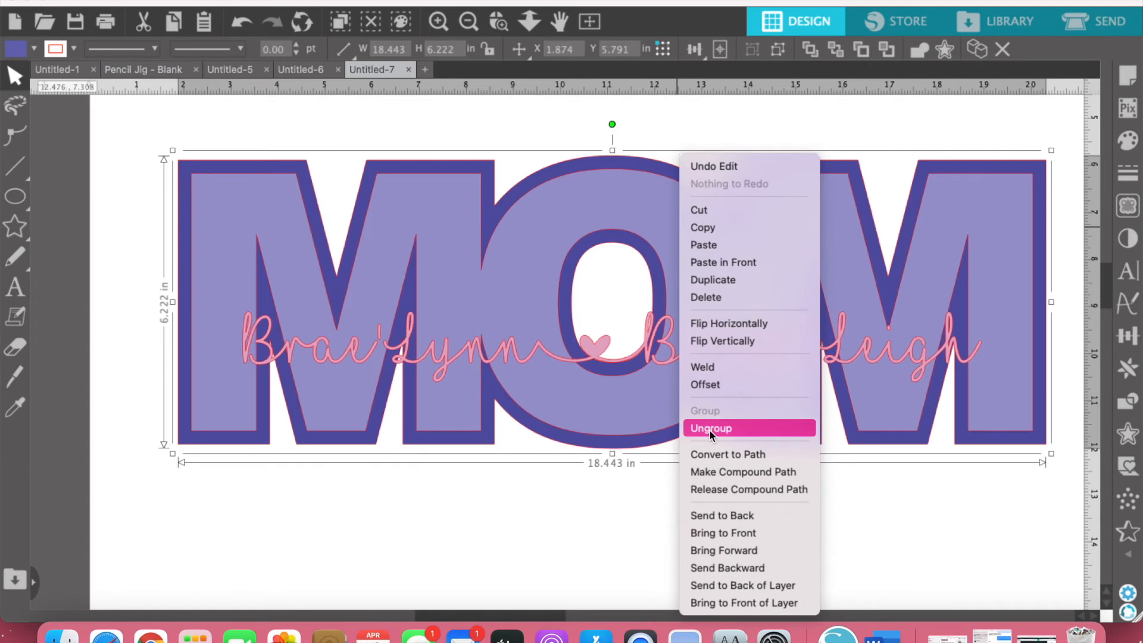
click(710, 429)
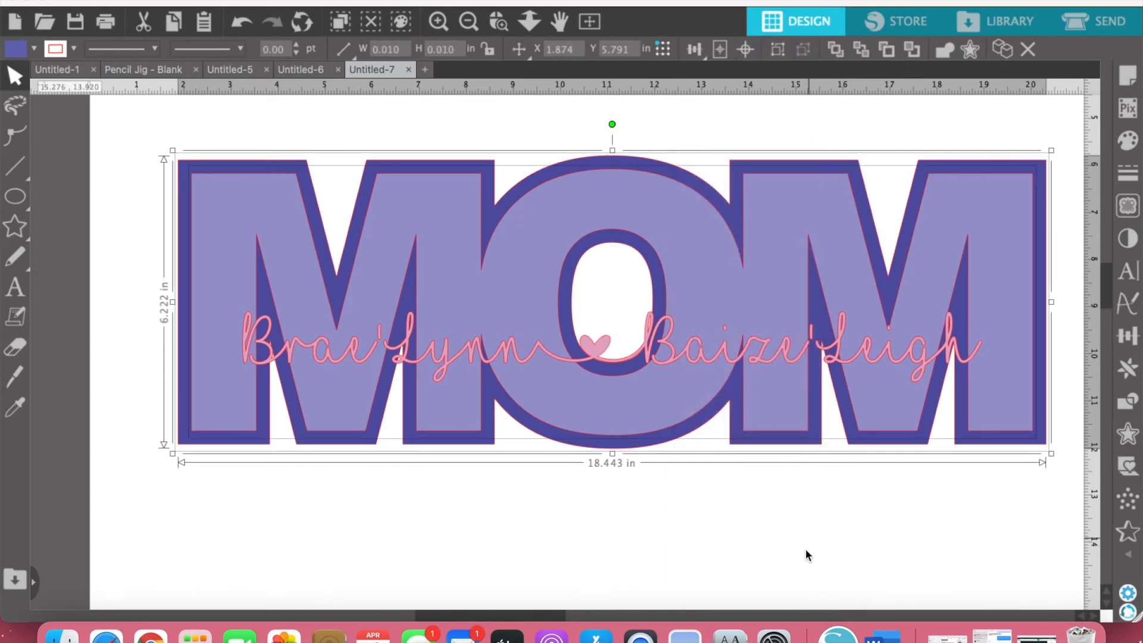
click(614, 295)
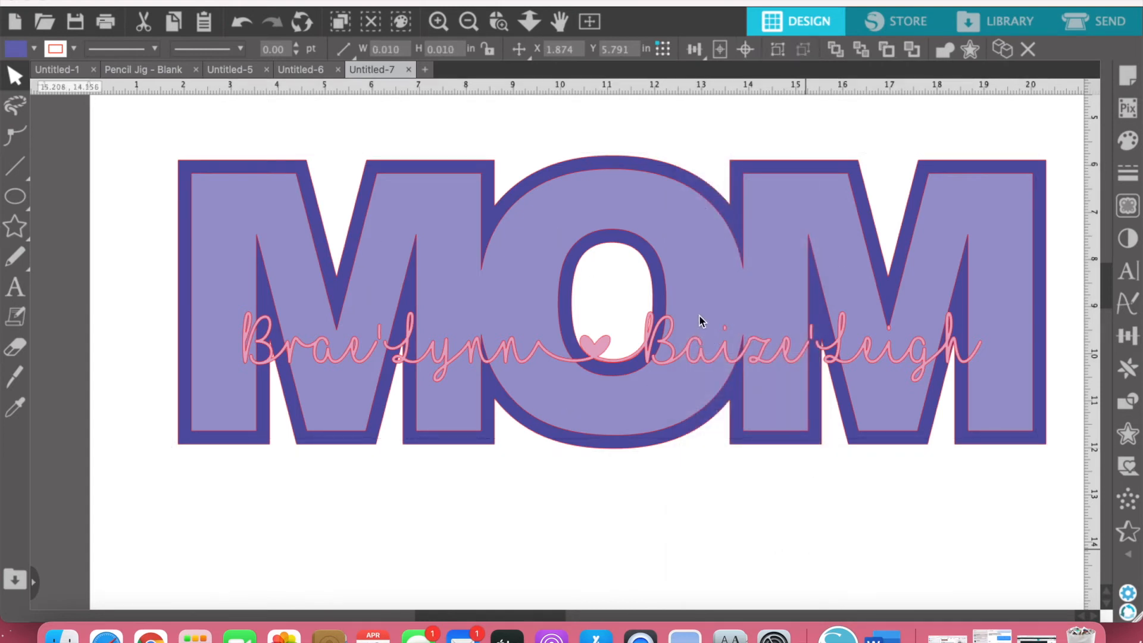
- Apply a 0.125 in offset with rounded corners around the pink names
click(600, 346)
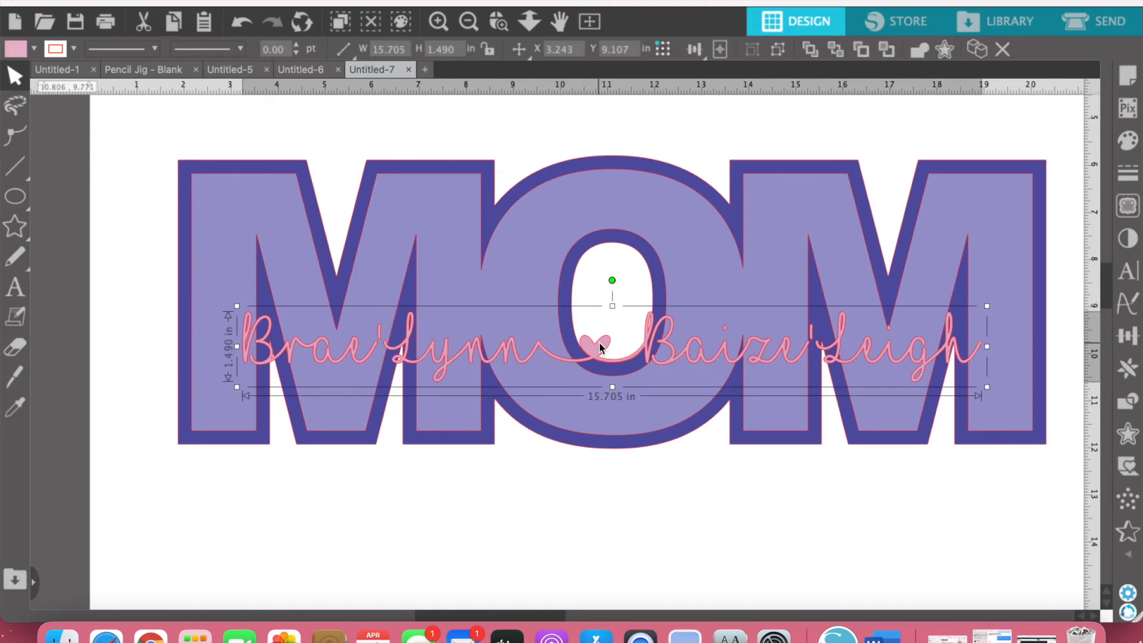
click(1129, 436)
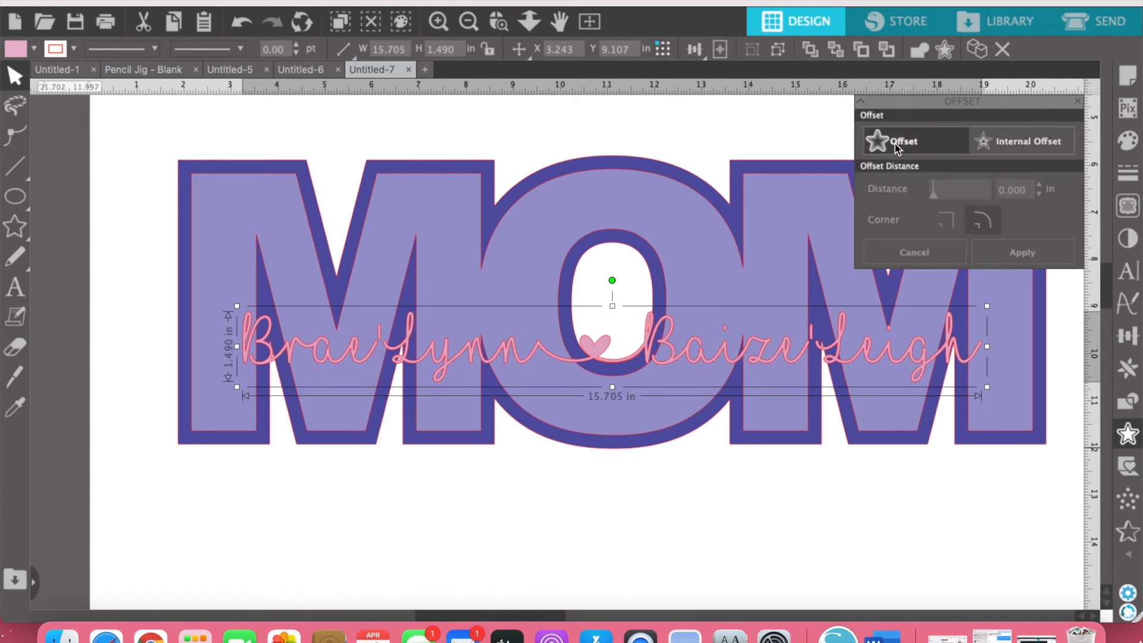
click(987, 224)
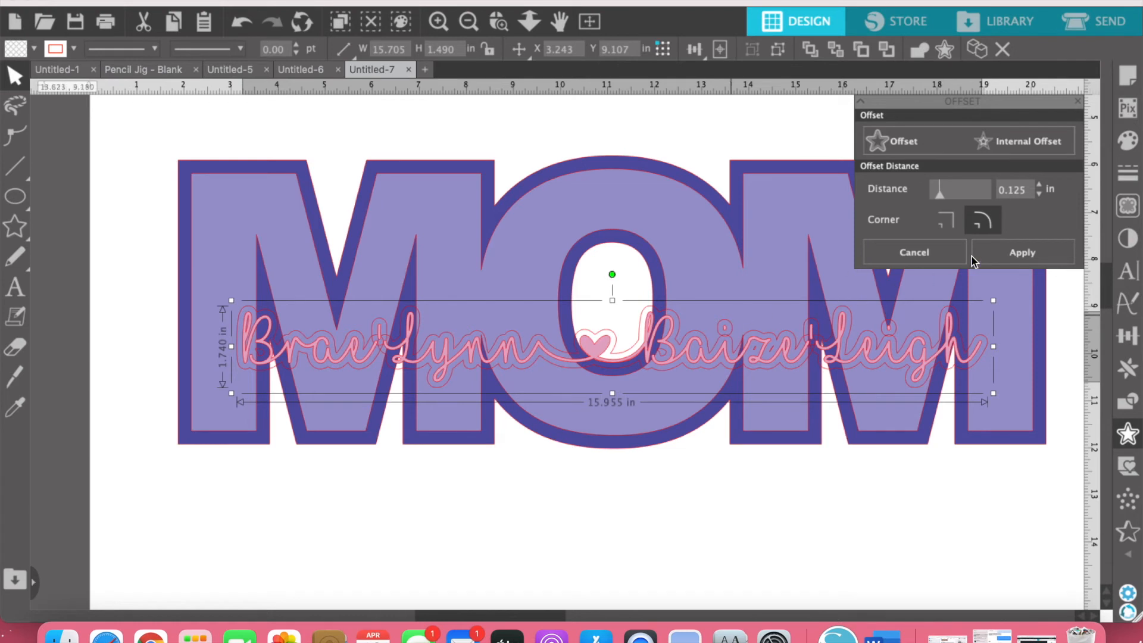
click(1027, 254)
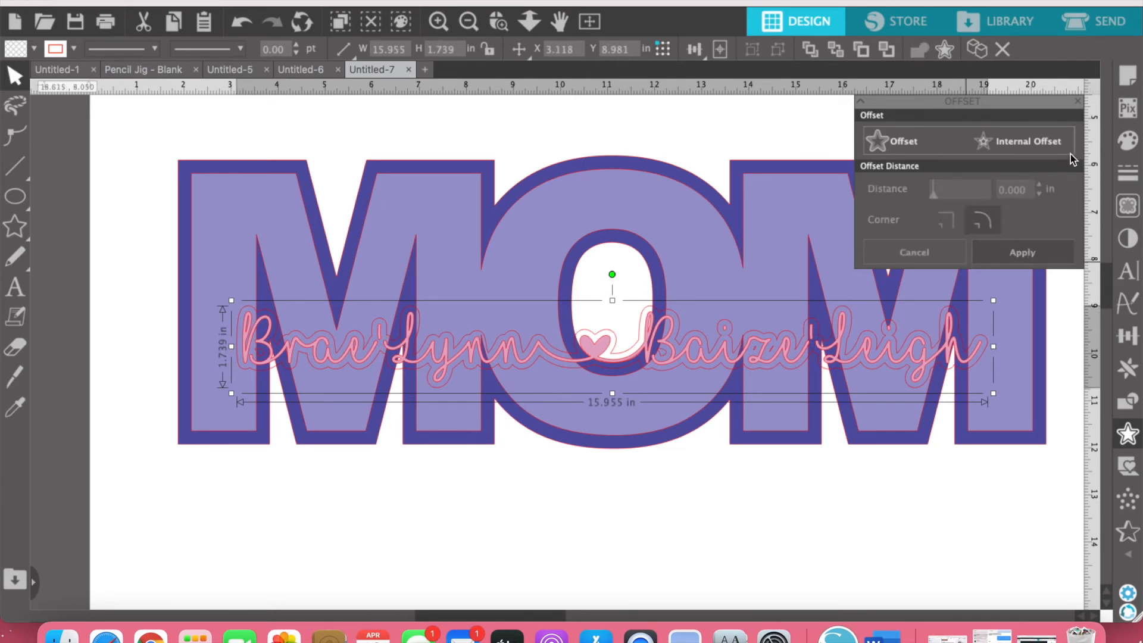
- Fill the names' new offset with dark pink and deselect it
click(1129, 142)
click(894, 224)
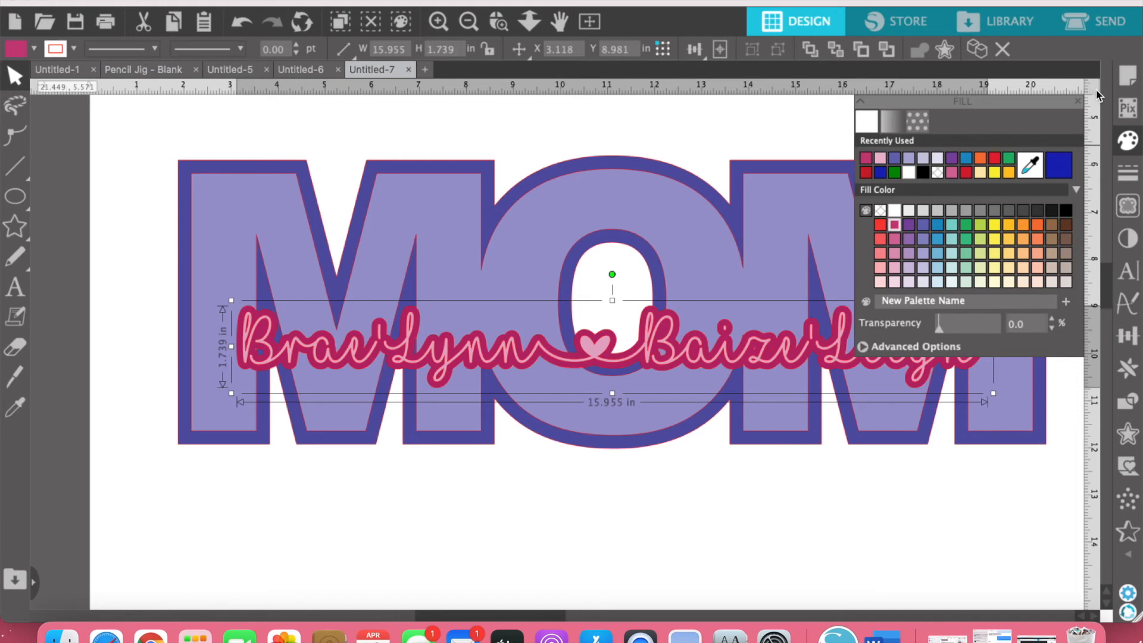
click(1078, 103)
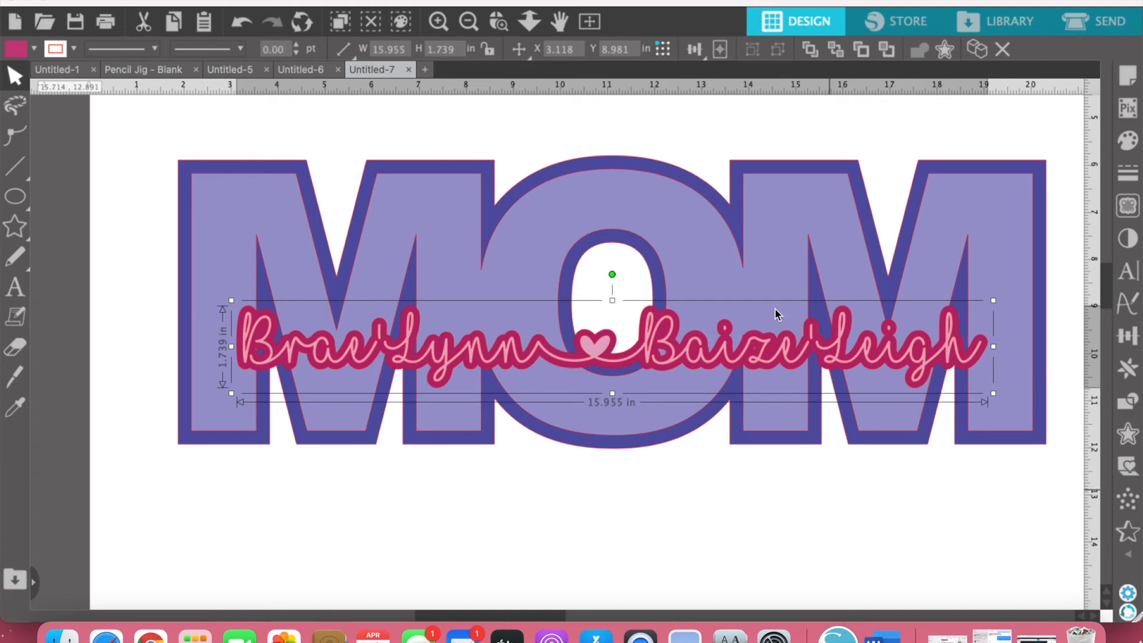
click(625, 128)
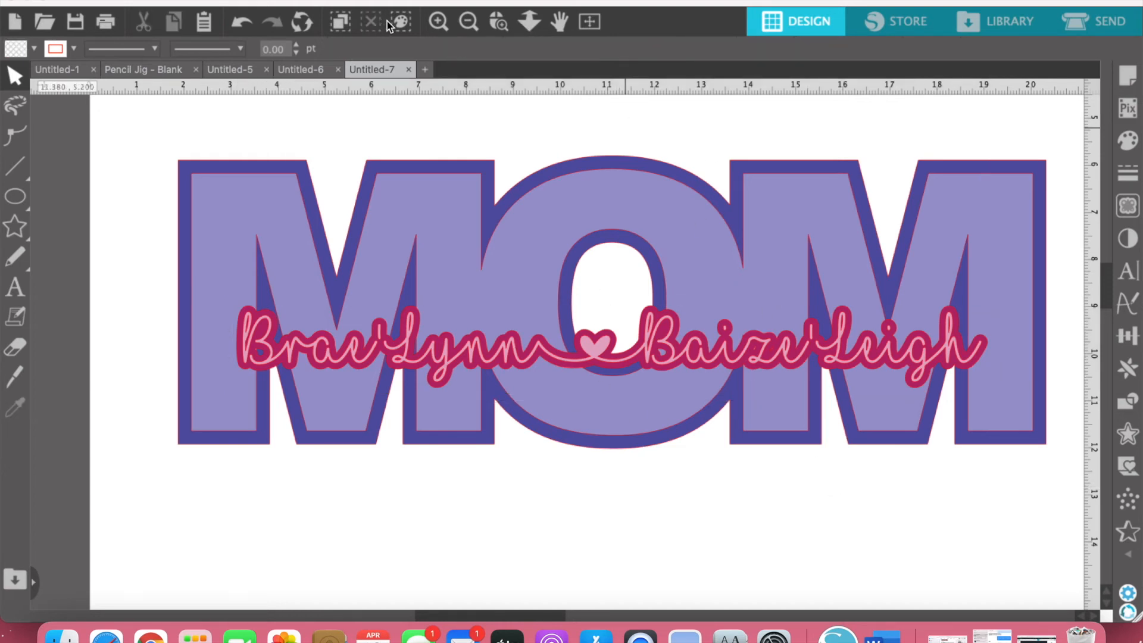
- Select the names' offset by its dark pink fill colour, RGB (184,38,105)
click(402, 23)
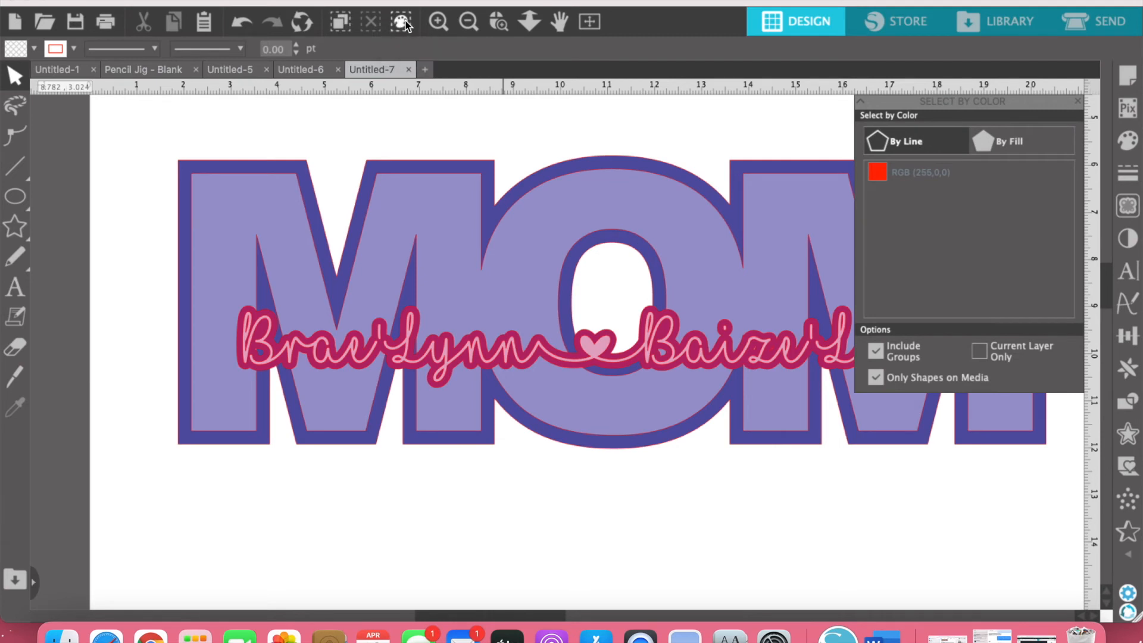
click(1003, 144)
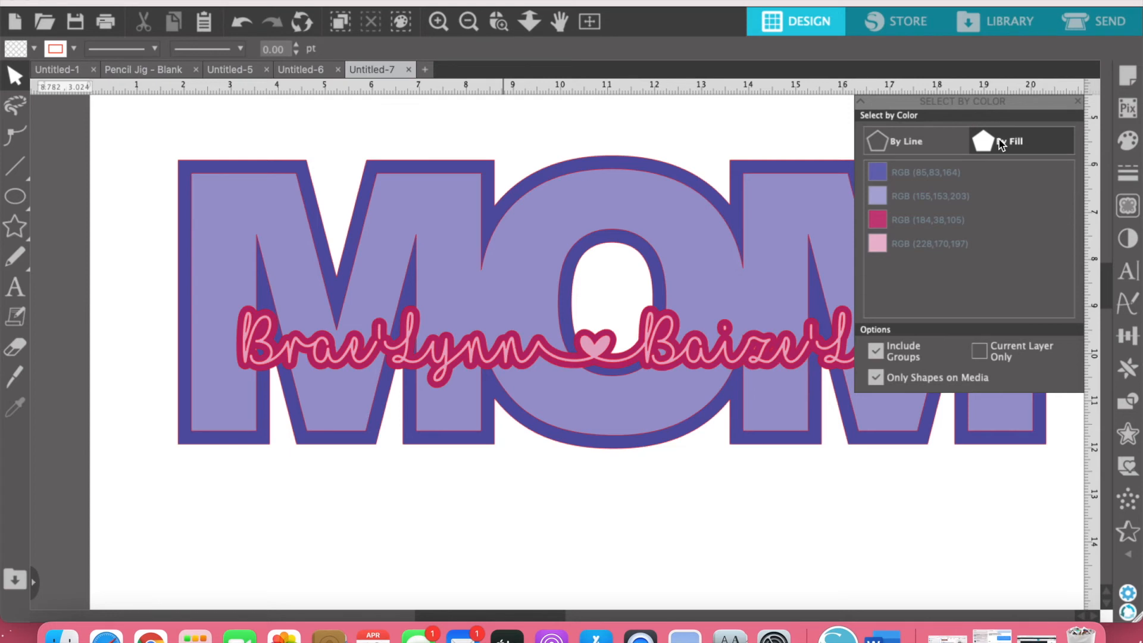
click(891, 219)
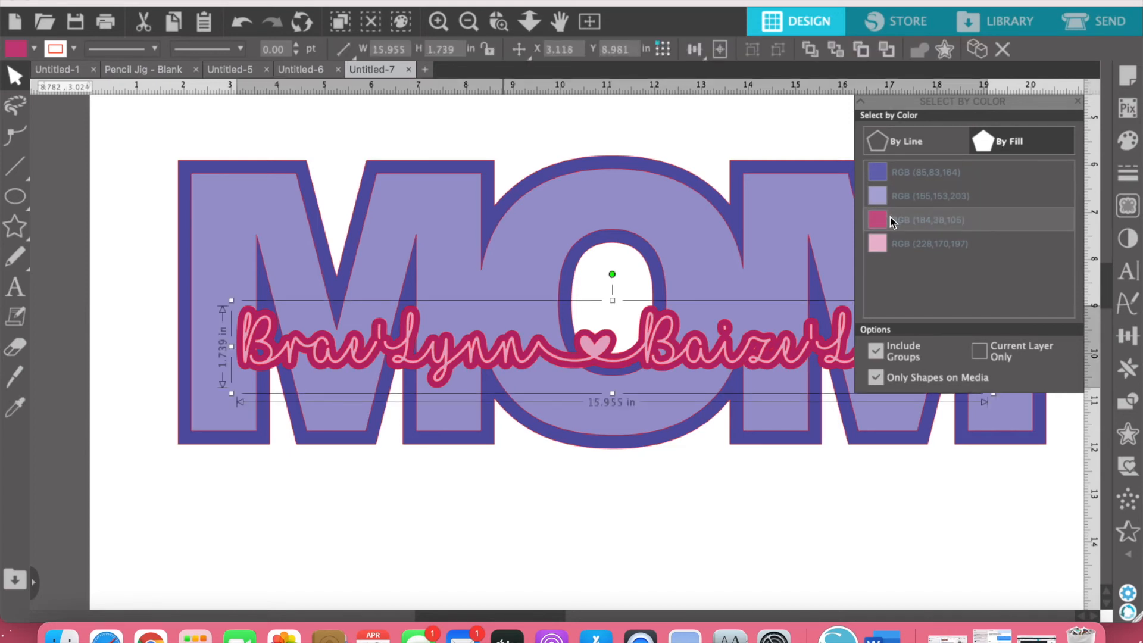
- Select the dark pink offset and light violet MOM lettering by fill, subtract the offset from the lettering, and deselect
click(893, 177)
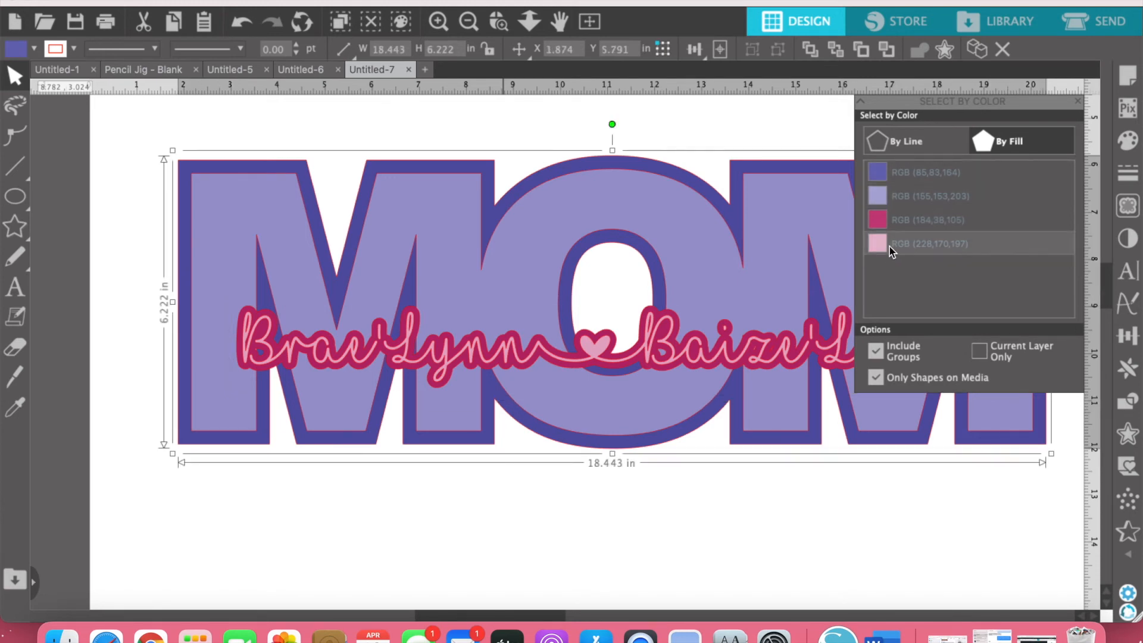
click(891, 219)
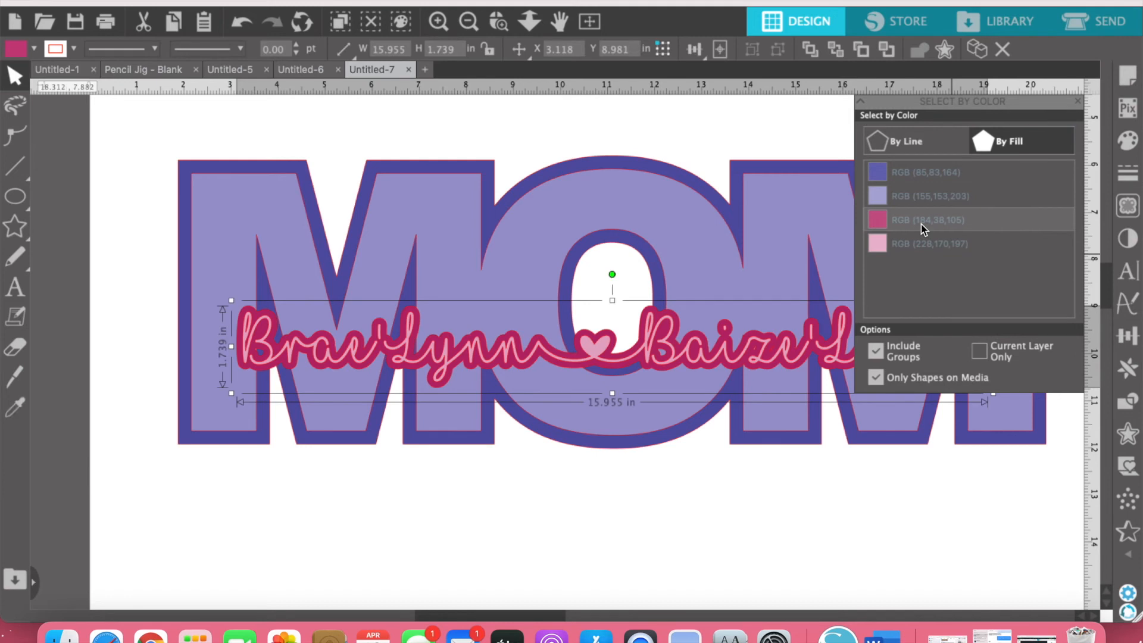
click(922, 201)
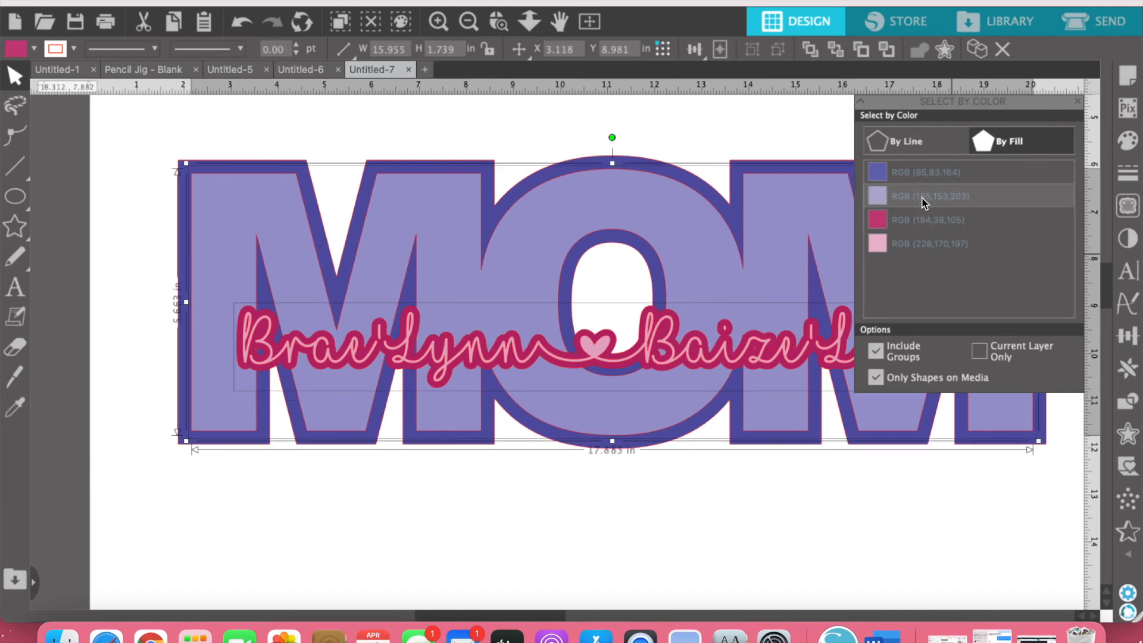
click(1128, 404)
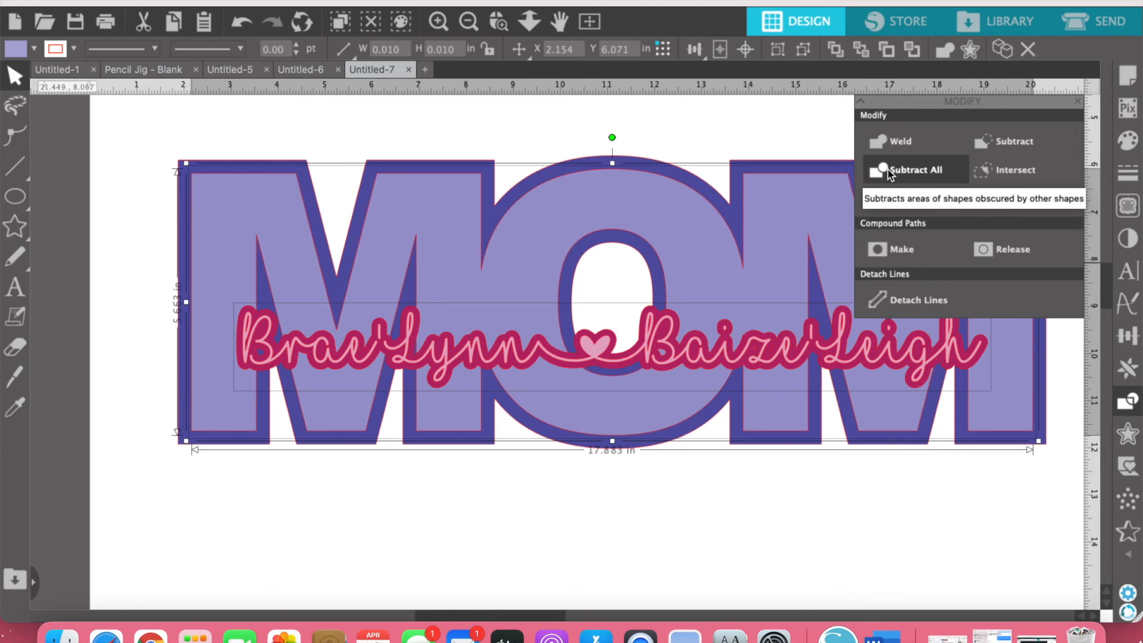
click(765, 538)
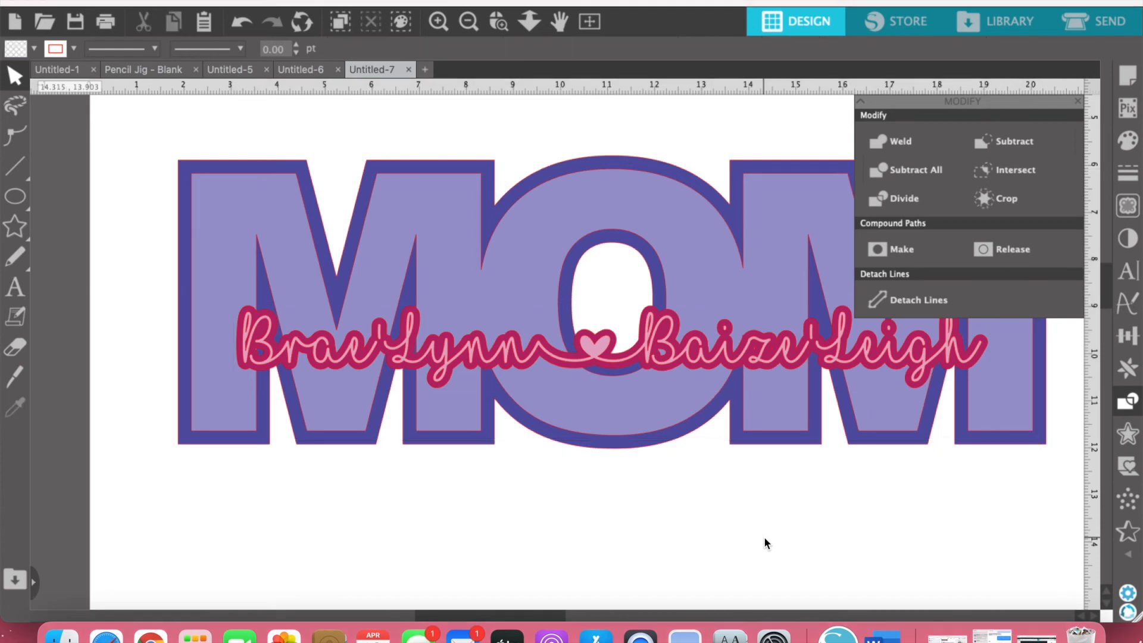
- Move the light violet MOM lettering up off its backing to check the name cut-out, and undo the move
drag(698, 291, 701, 207)
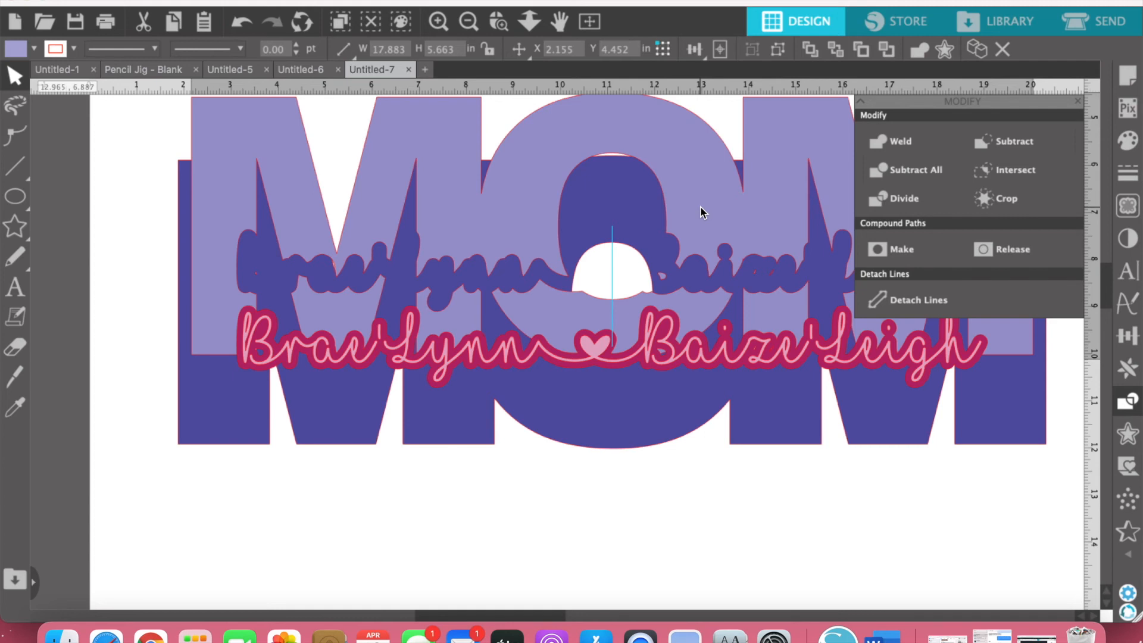
key(Escape)
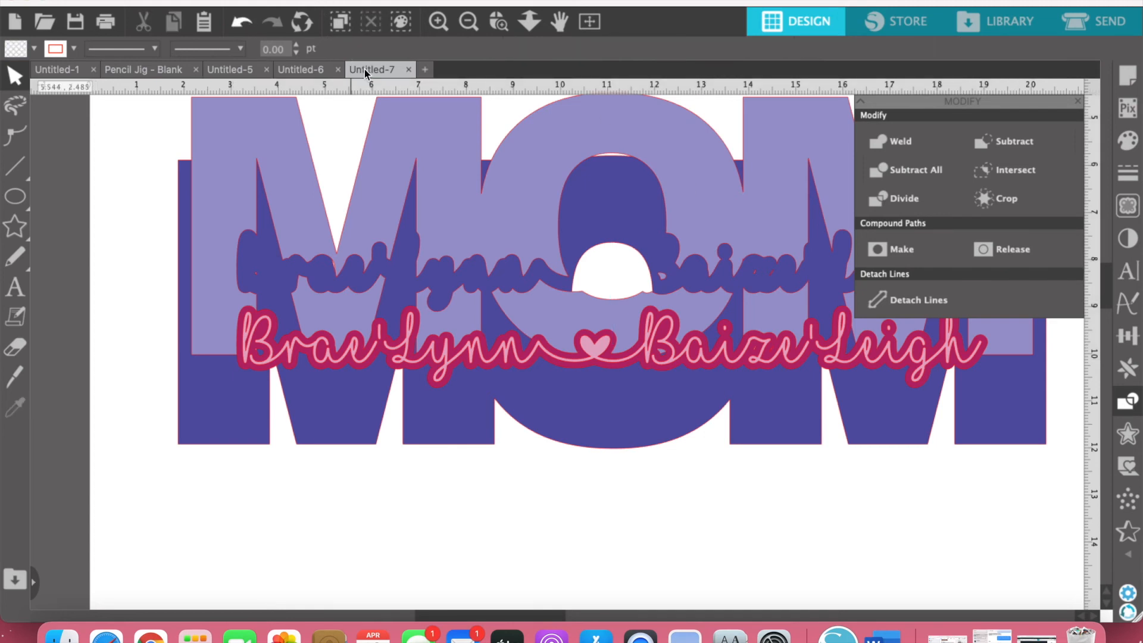
key(super+z)
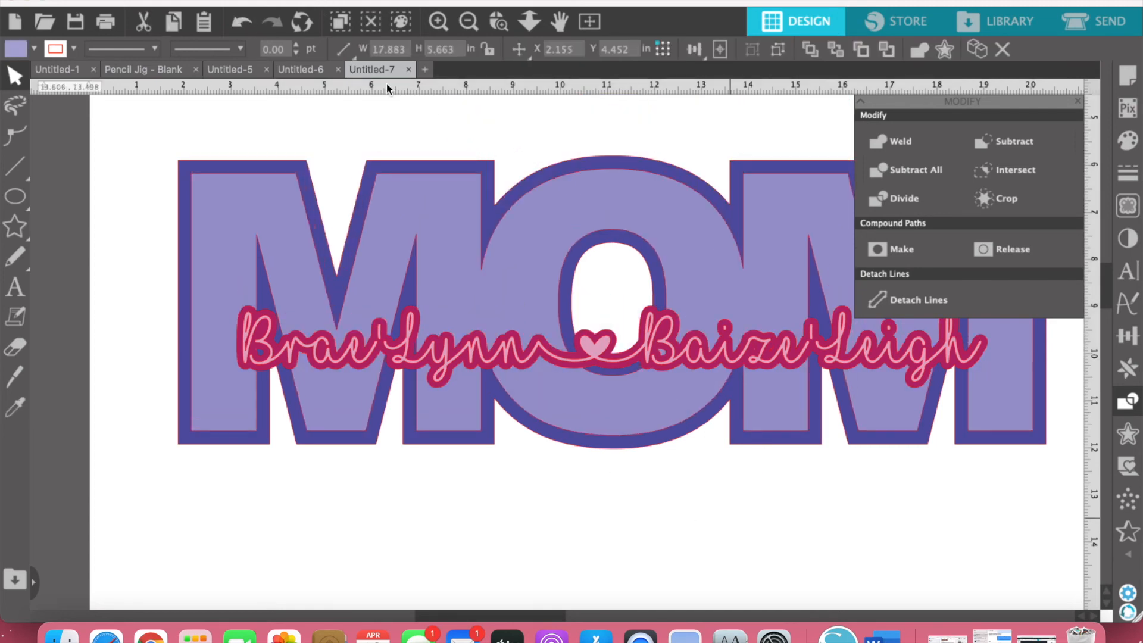
key(Escape)
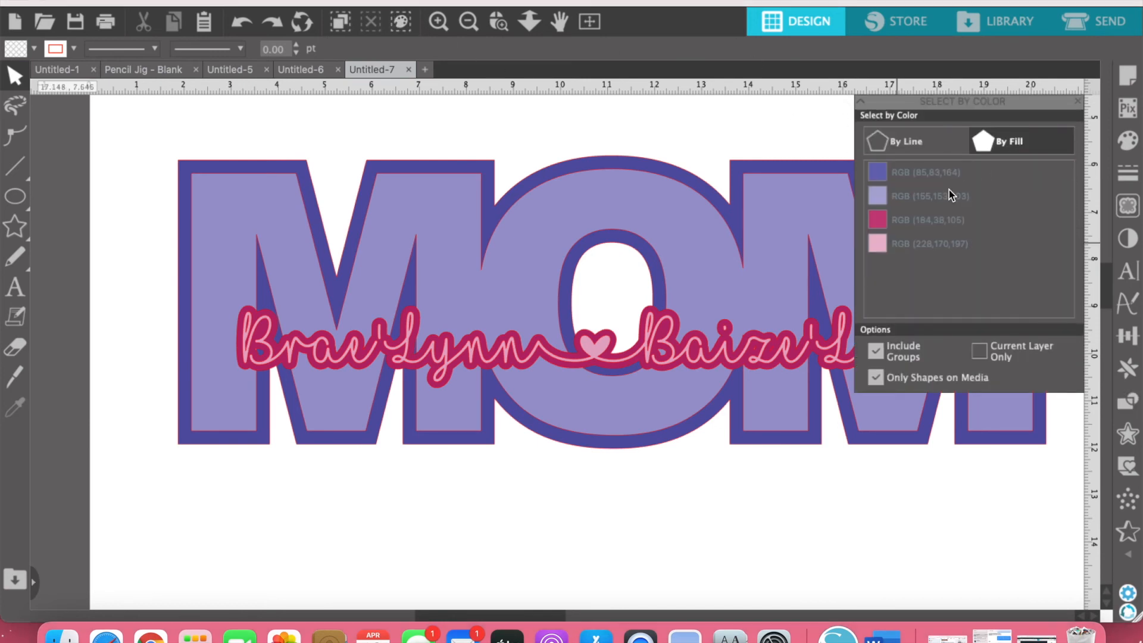
- Select the dark pink RGB (184,38,105) and violet RGB (85,83,164) offsets by fill and weld them together
click(924, 228)
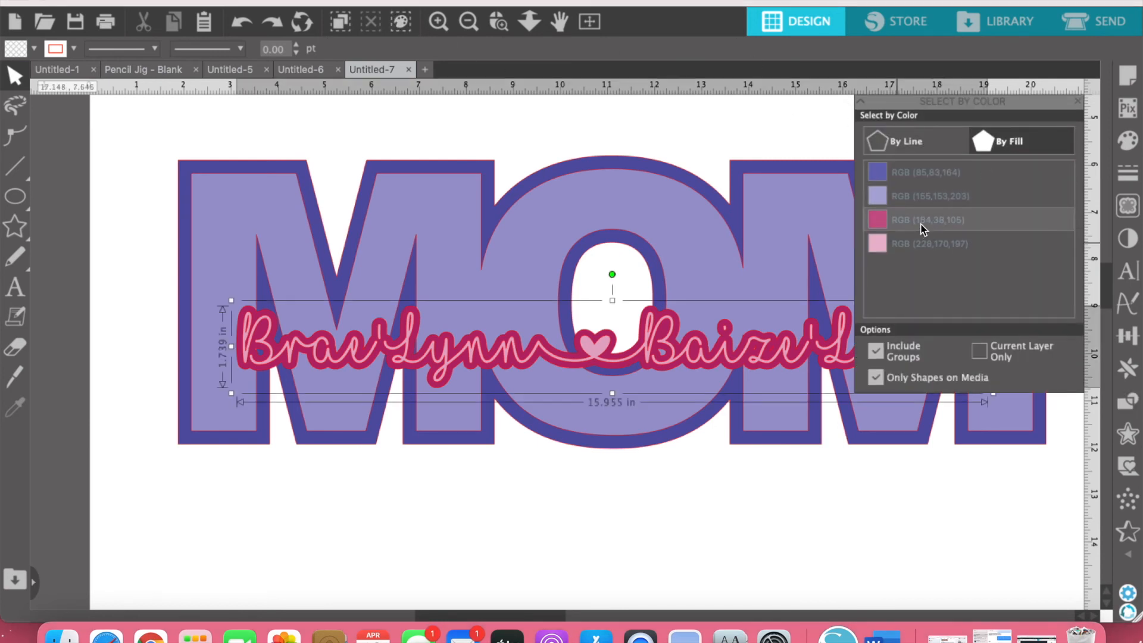
click(905, 171)
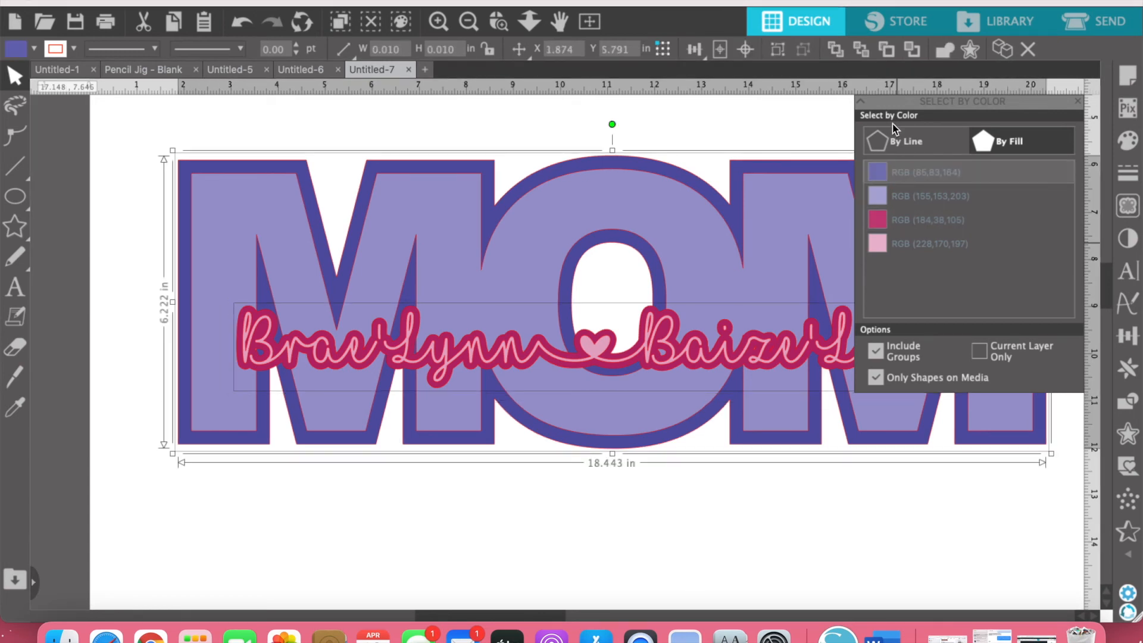
click(943, 54)
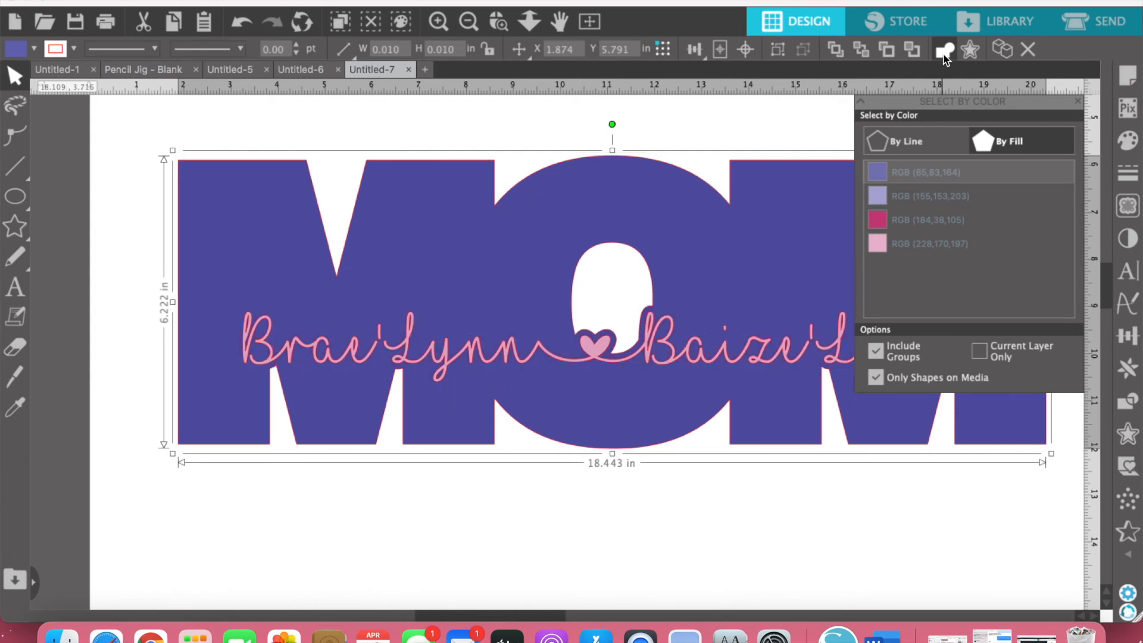
- Send the welded violet backing behind the other layers, deselect it, and close the colour selection
right_click(554, 233)
click(613, 460)
right_click(613, 462)
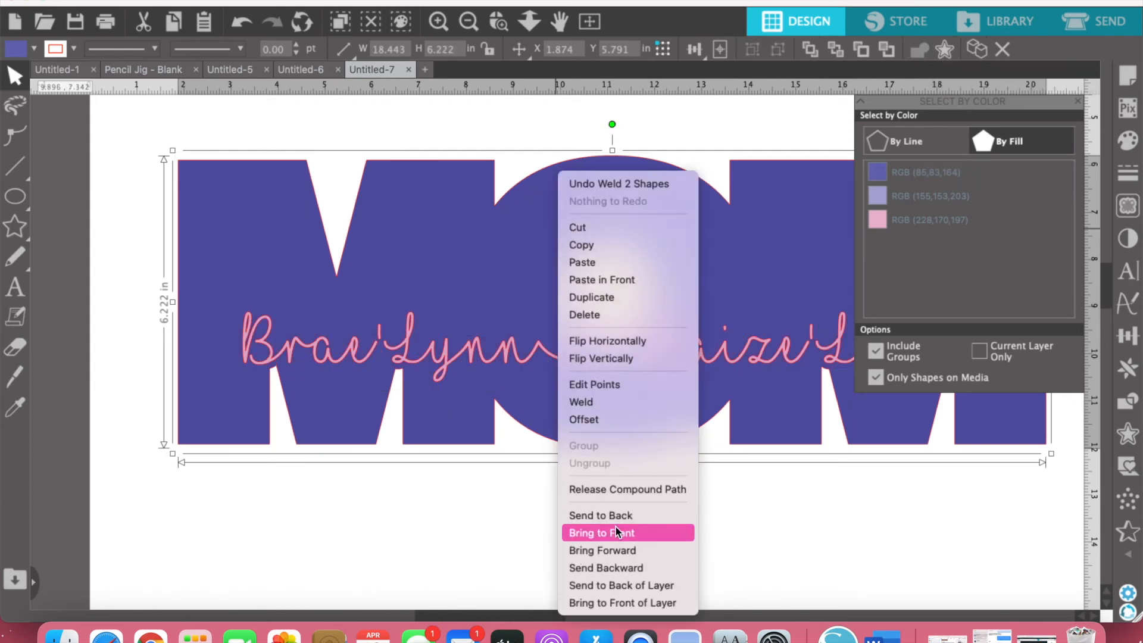
click(612, 513)
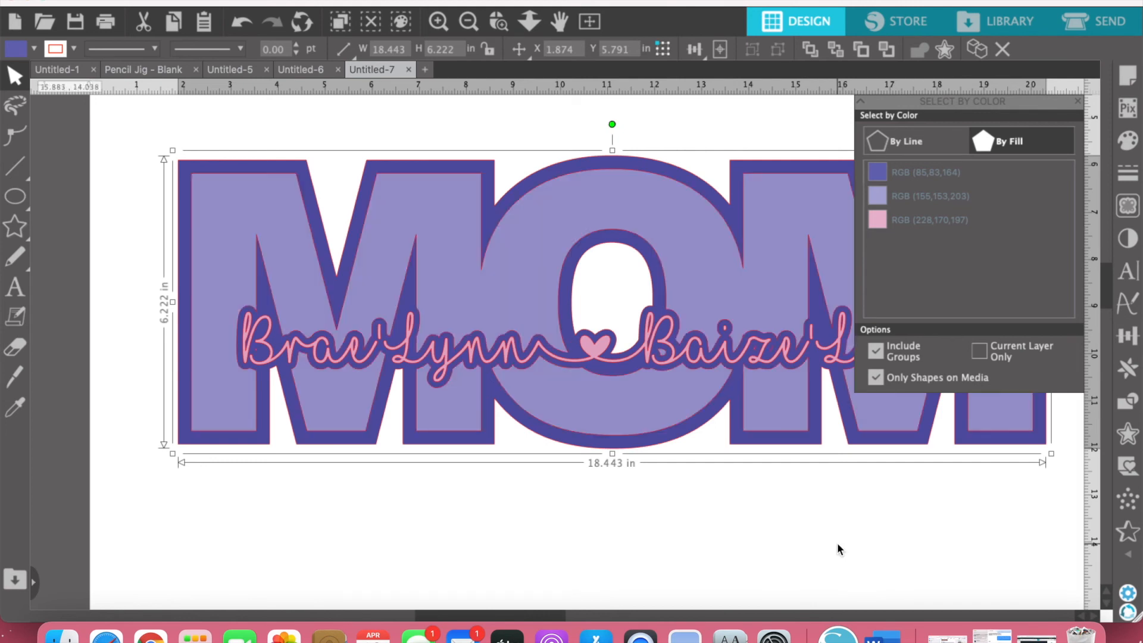
click(837, 542)
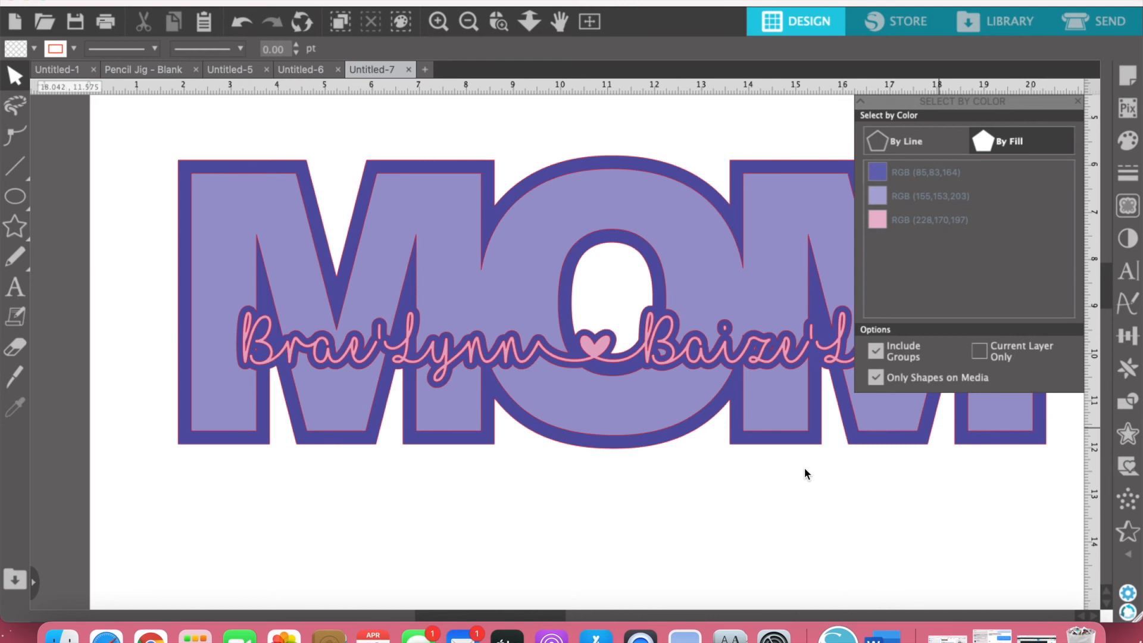
click(1081, 106)
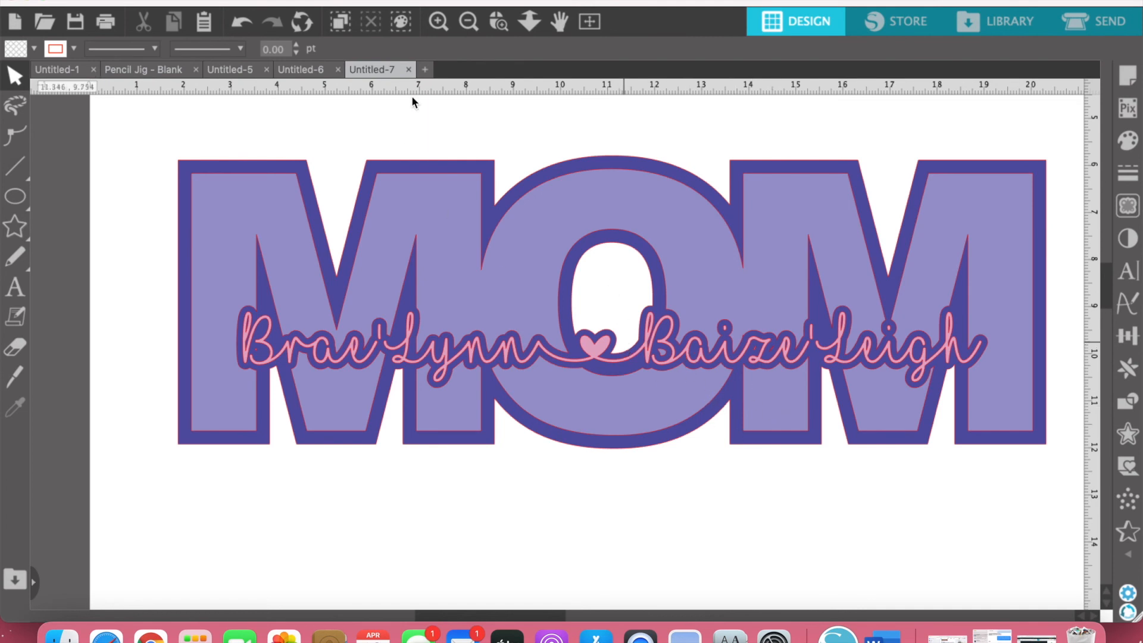
- Separate the layers by moving the pink names below the violet backing and the light violet MOM lettering above it
click(469, 22)
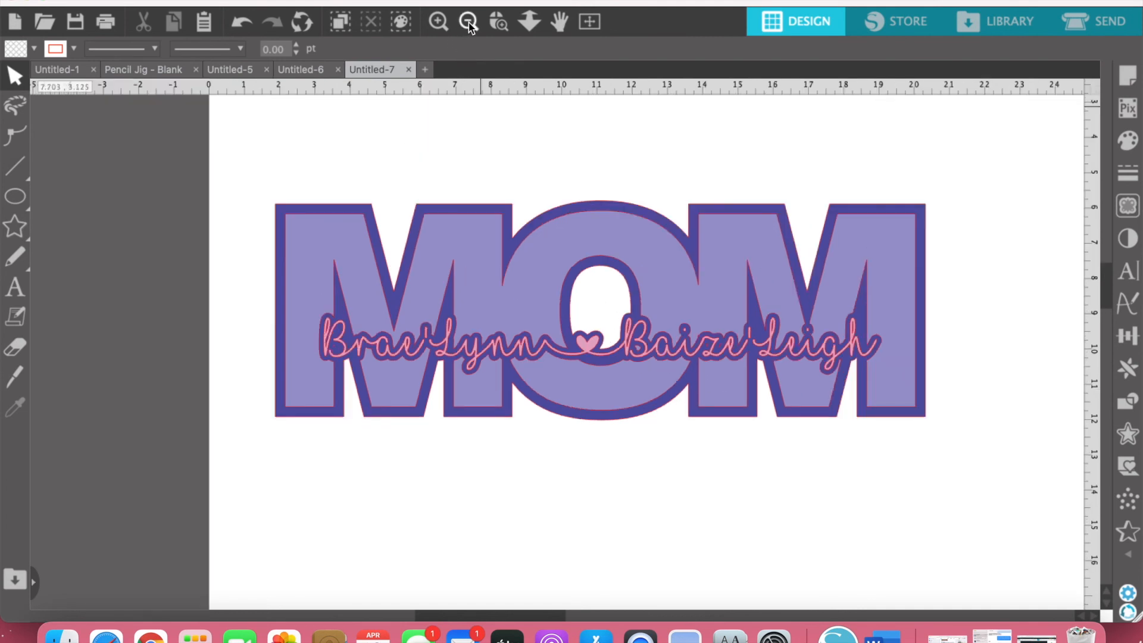
click(469, 23)
scroll(541, 348, down, 2)
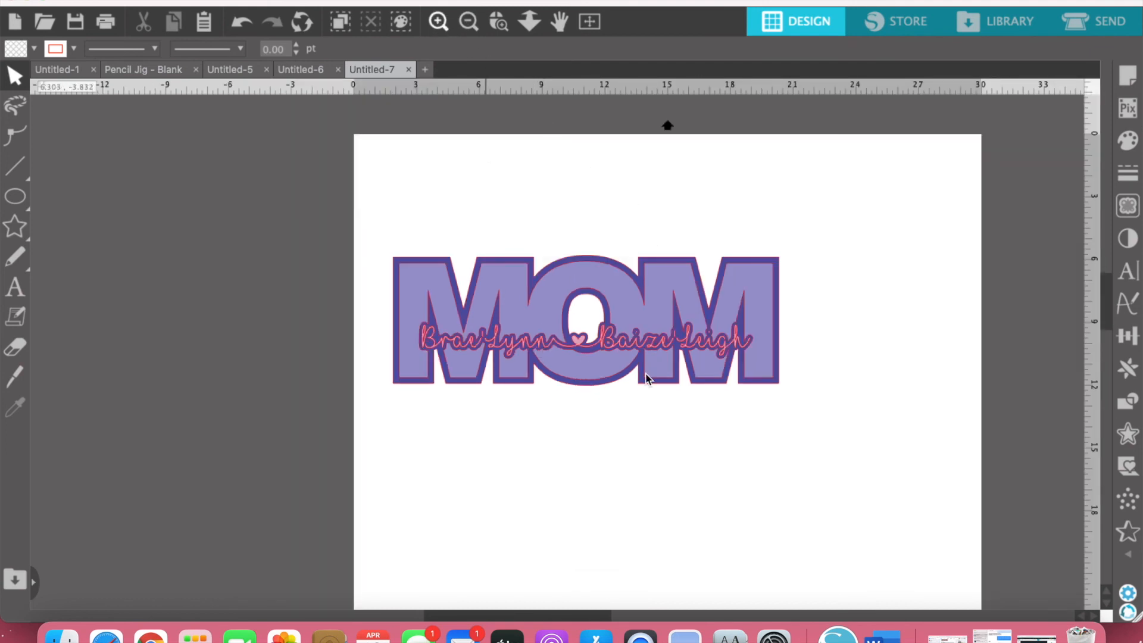
scroll(647, 378, up, 2)
drag(581, 350, 587, 503)
key(Escape)
drag(641, 191, 636, 127)
key(Escape)
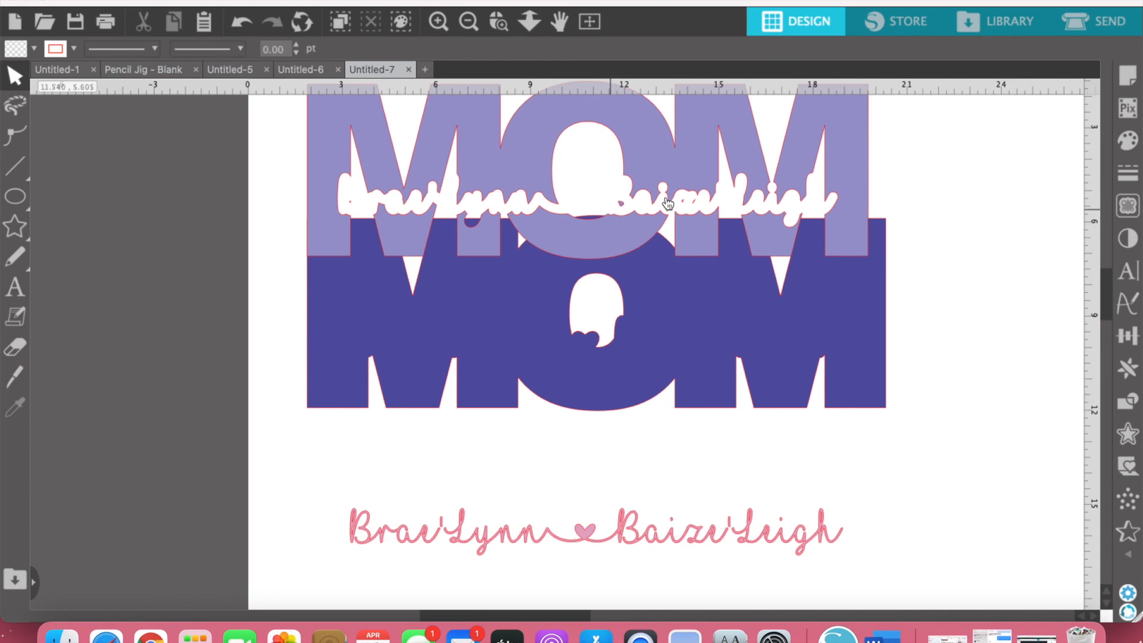
- Move the pink names back onto the violet backing at about X 3.24 in, Y 9.16 in, and deselect them
drag(592, 535, 593, 351)
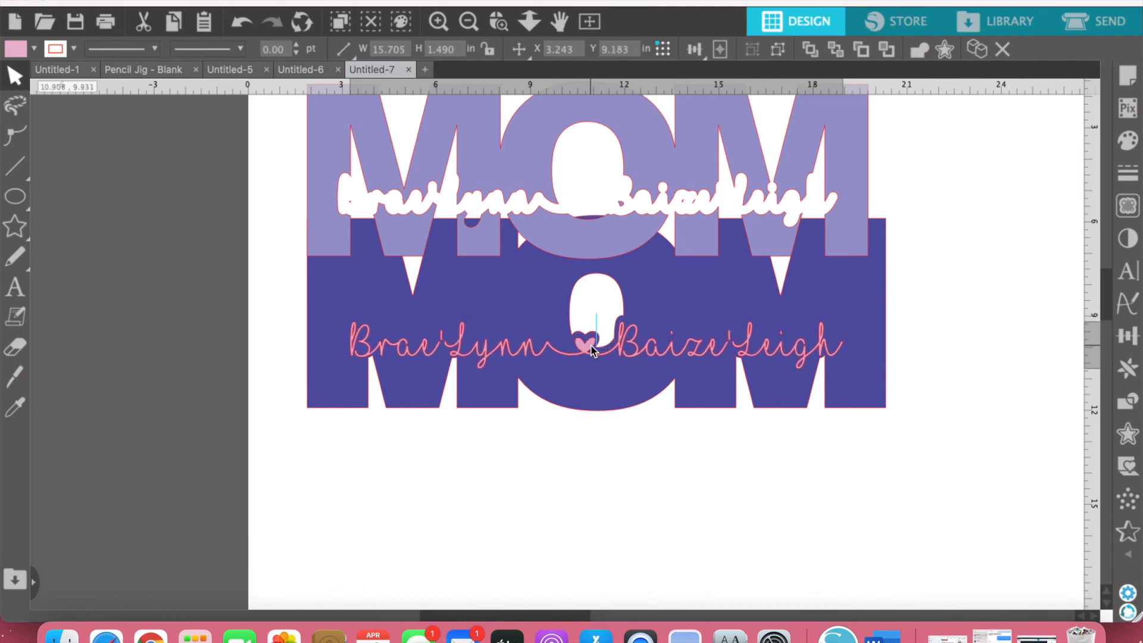
drag(594, 350, 594, 349)
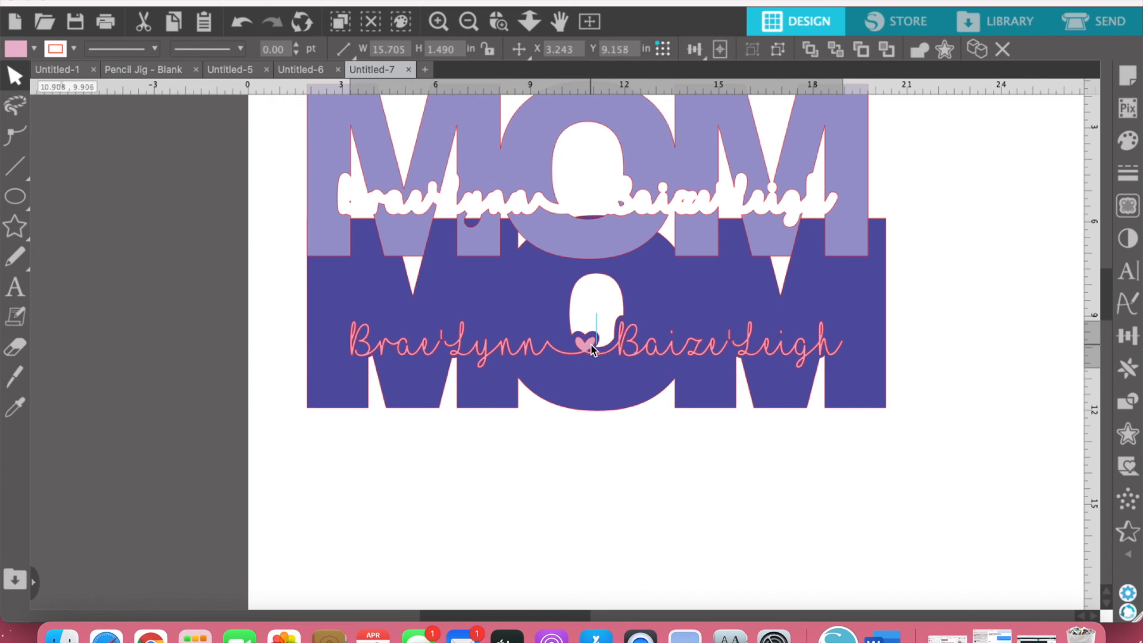
click(773, 274)
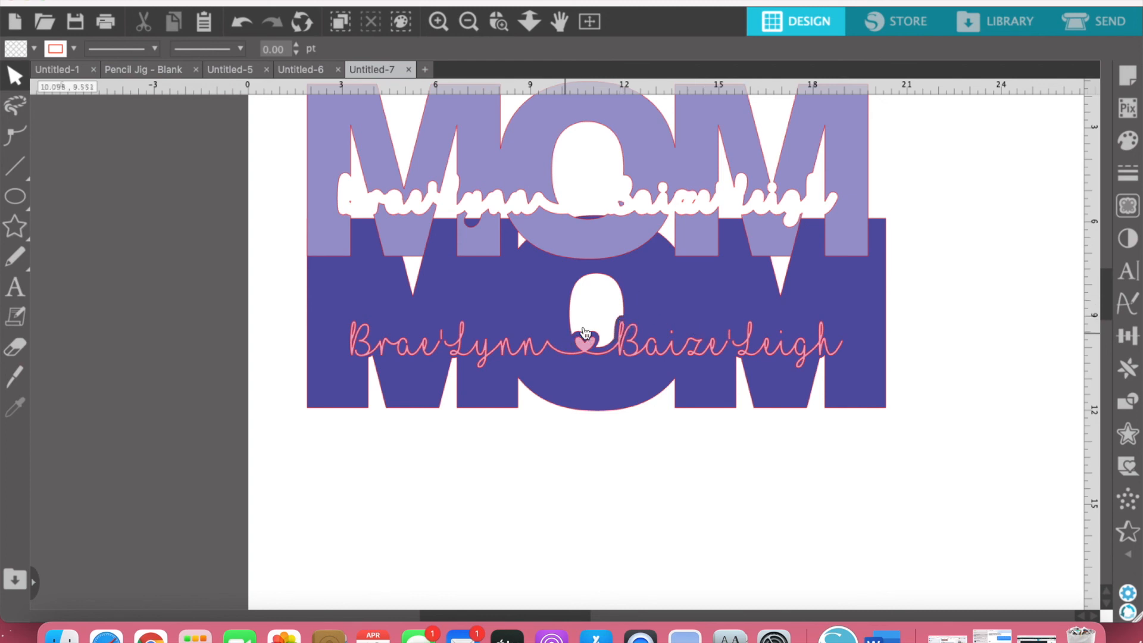
- Place the light violet MOM lettering back on the backing with an even violet border around it, and deselect it
drag(653, 146, 649, 208)
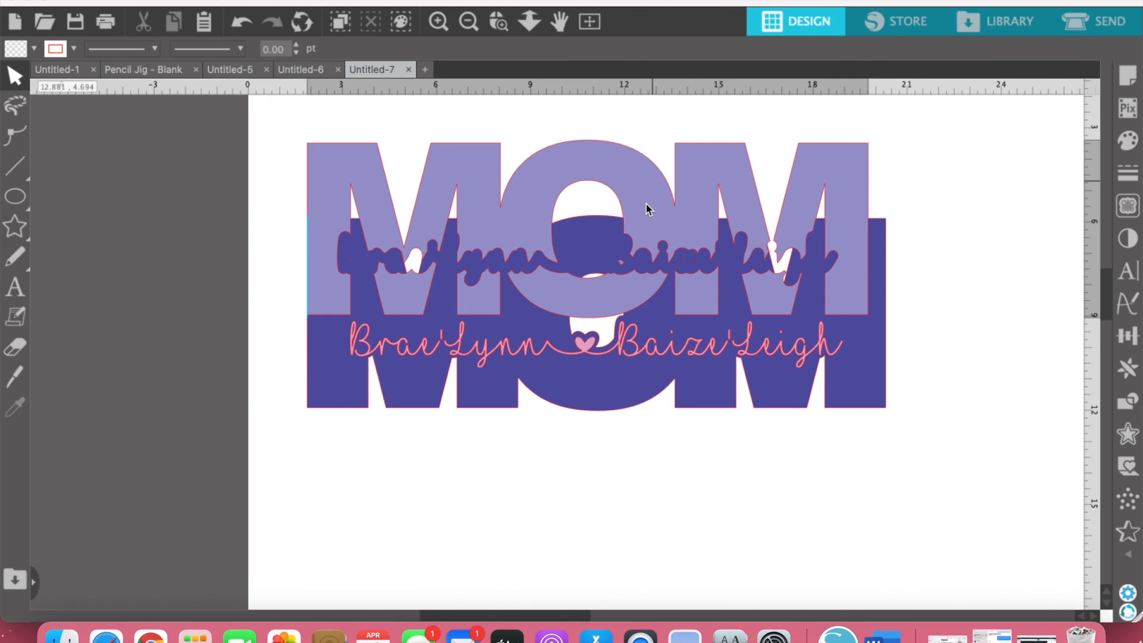
drag(642, 257, 660, 274)
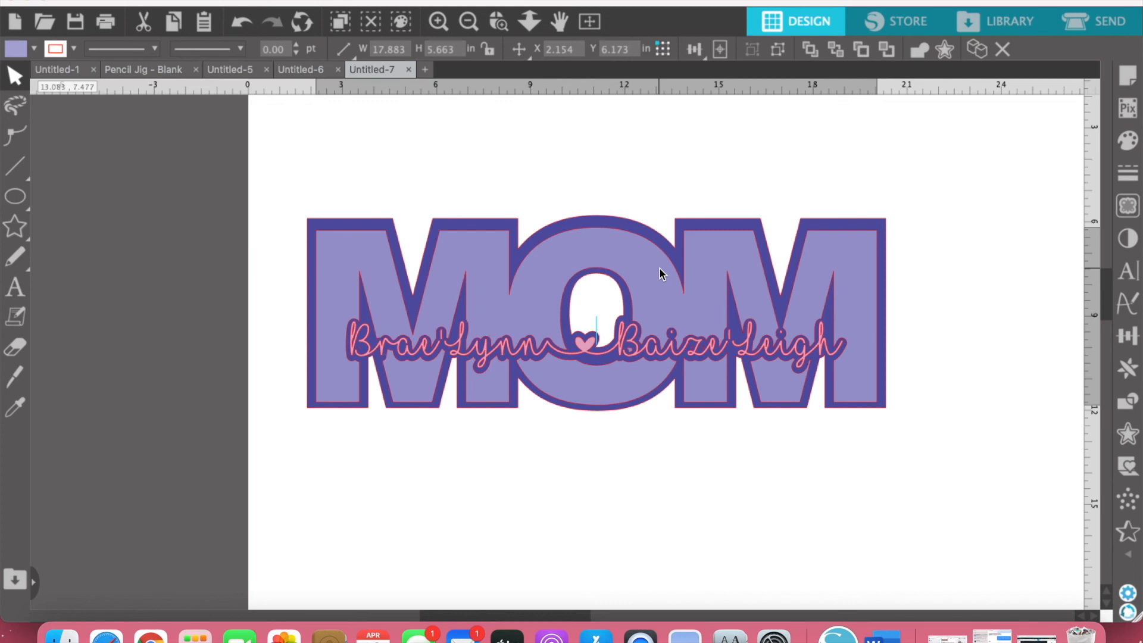
drag(660, 272, 659, 273)
key(Escape)
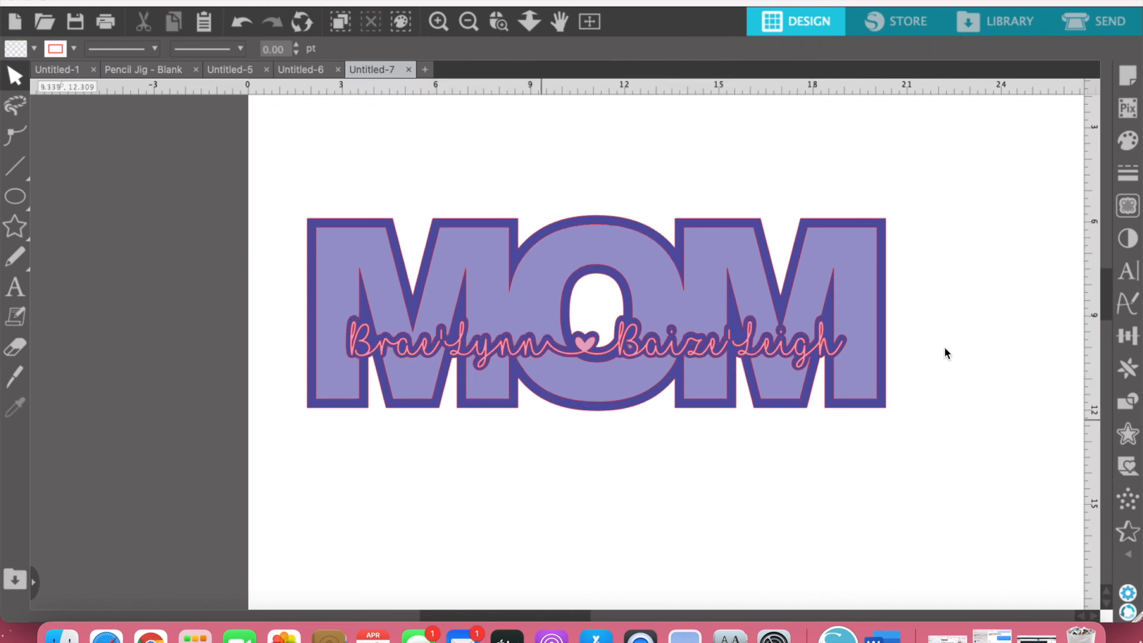
- Nudge the pink names to about Y 9.13 in so they sit evenly in the cut-out, and deselect them
click(587, 346)
drag(587, 345, 588, 346)
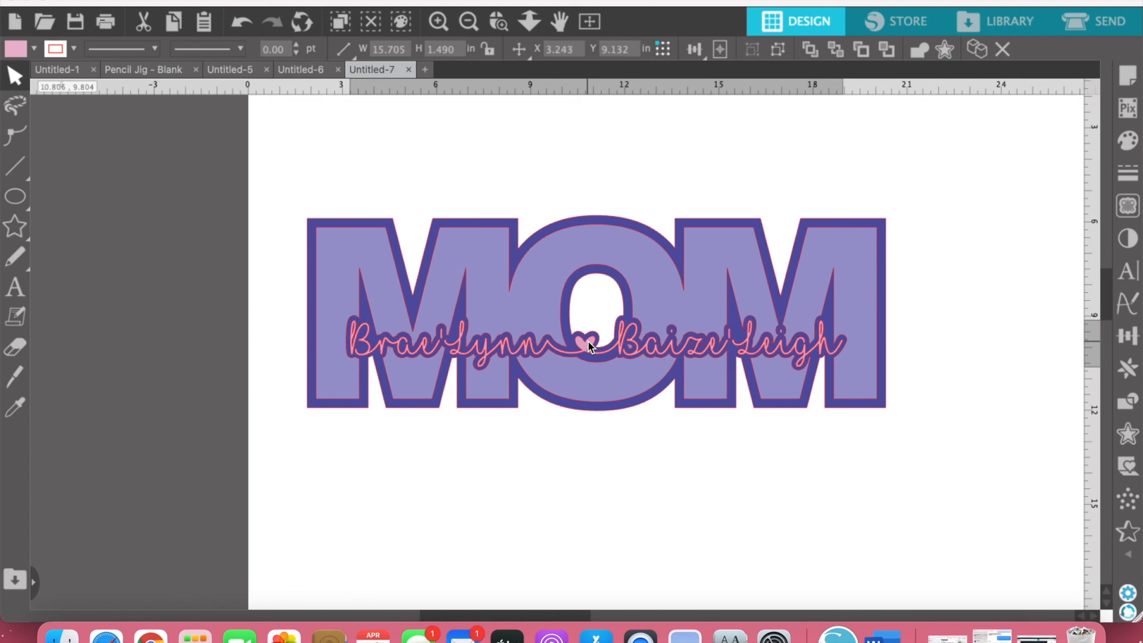
click(993, 257)
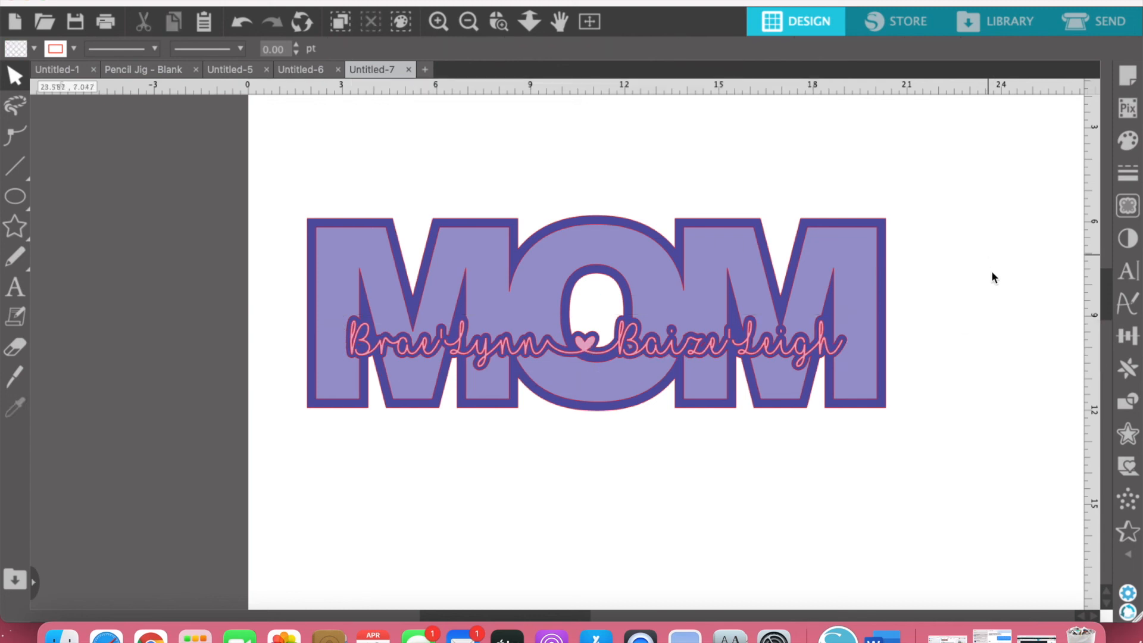